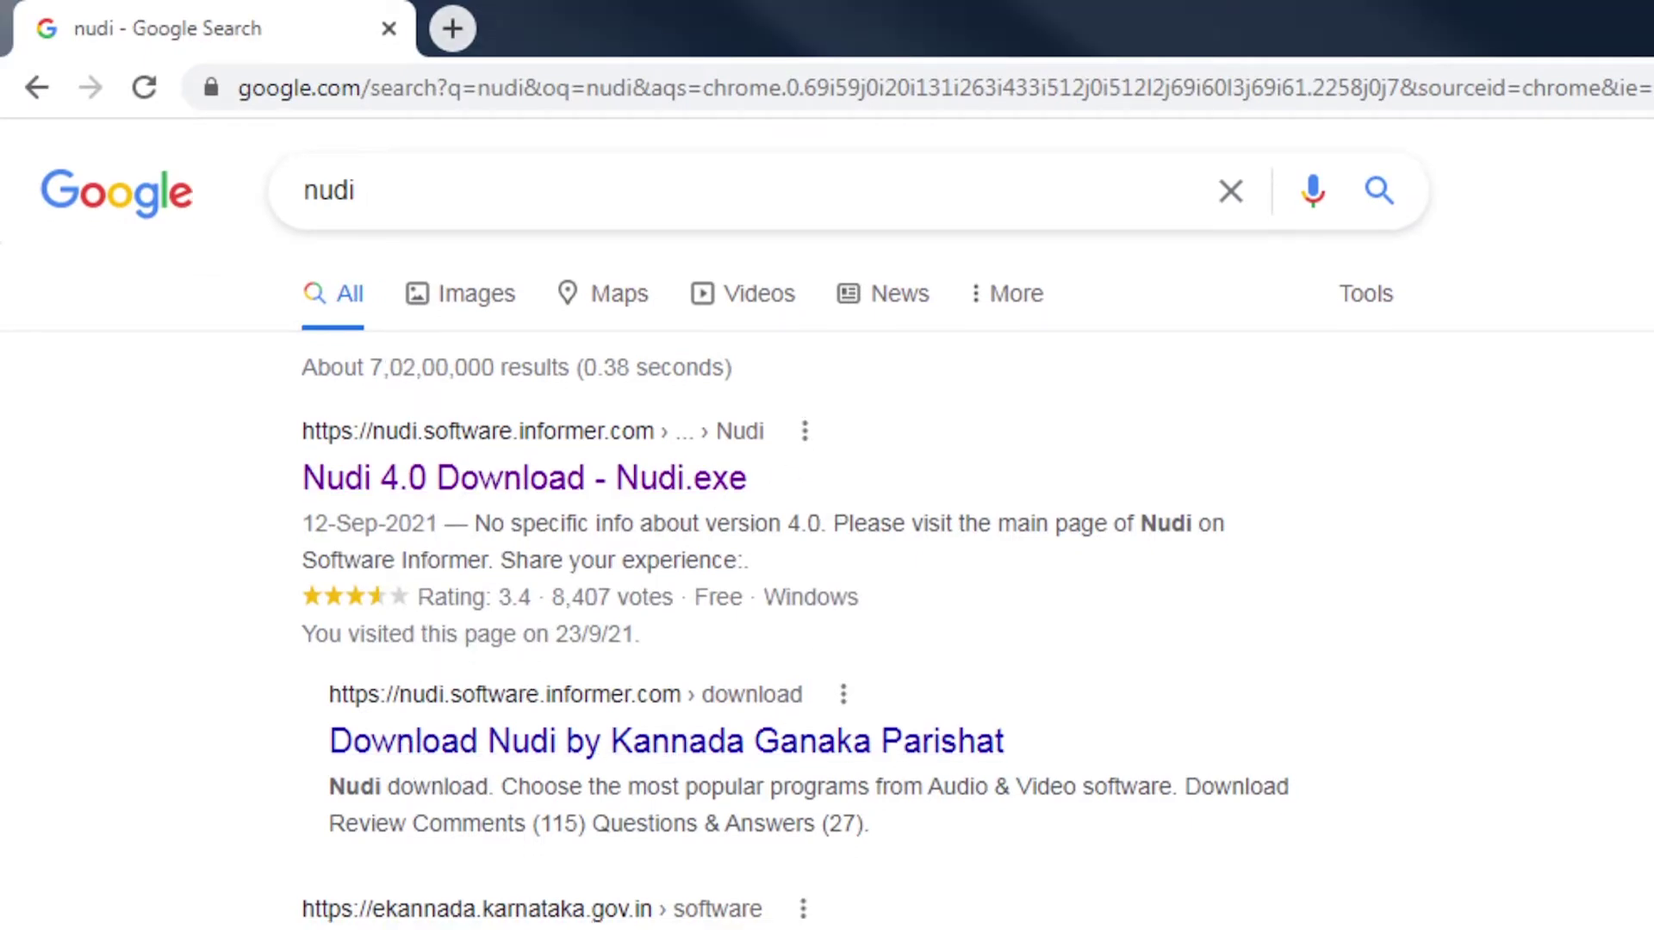
Step: Browse the kagapa.in home page, then open its ತಂತ್ರಾಂಶಗಳು (software) page
{"action": "scroll", "coordinate": [827, 551], "scroll_direction": "down", "scroll_amount": 5}
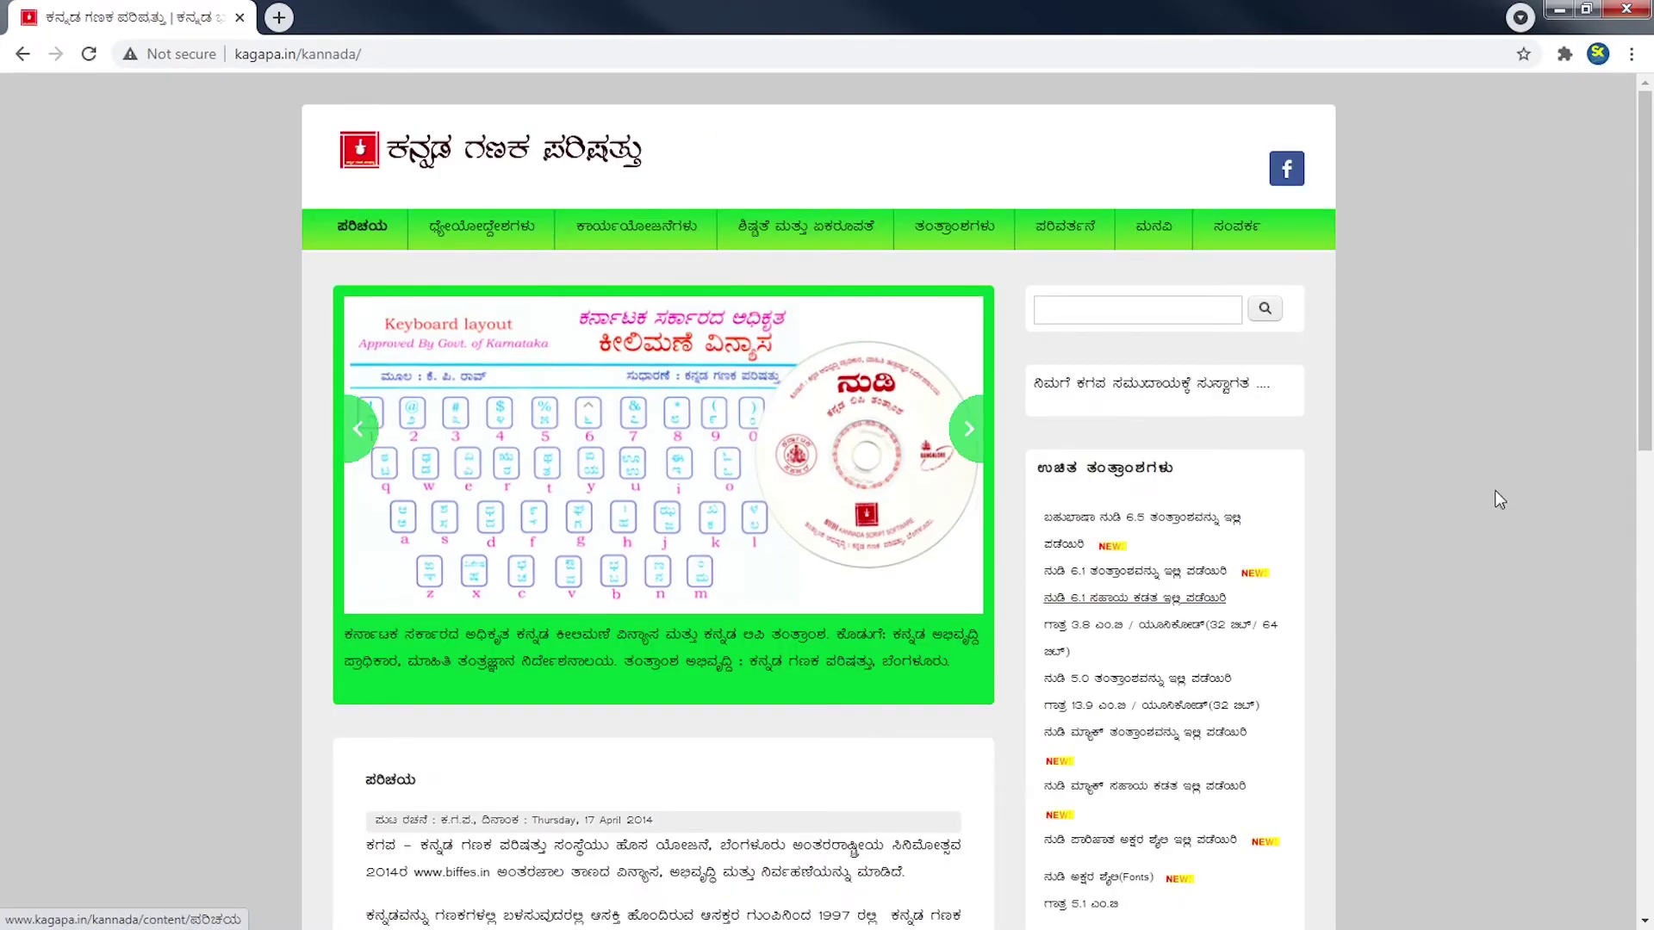
{"action": "scroll", "coordinate": [1212, 470], "scroll_direction": "down", "scroll_amount": 3}
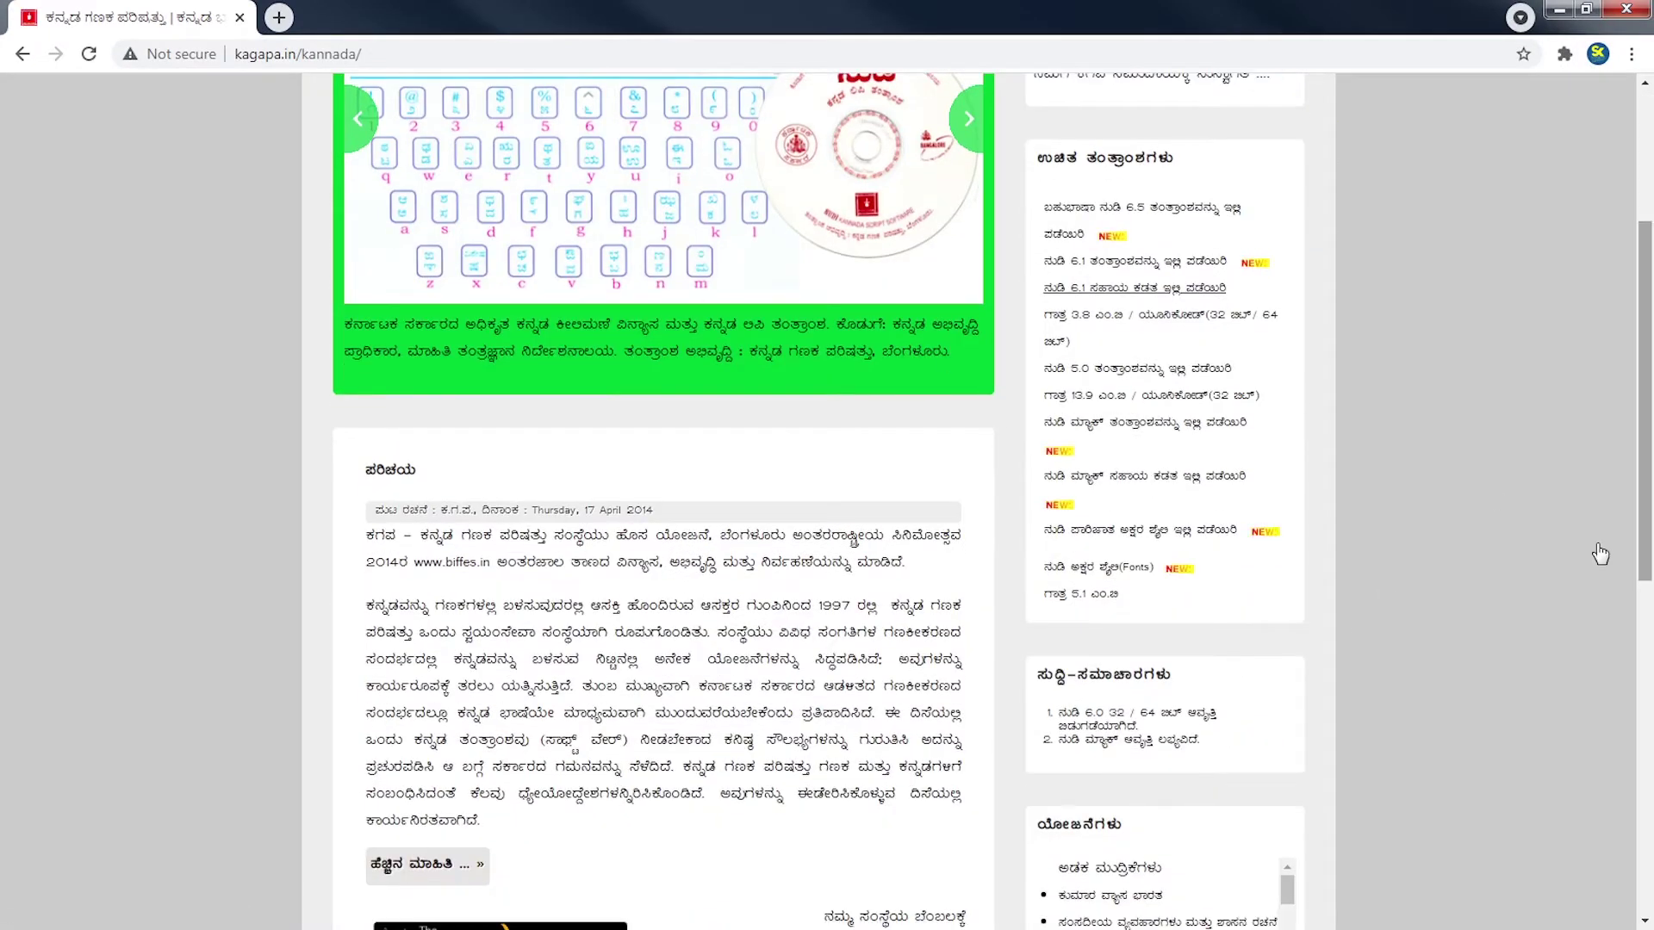
{"action": "scroll", "coordinate": [1242, 493], "scroll_direction": "up", "scroll_amount": 2}
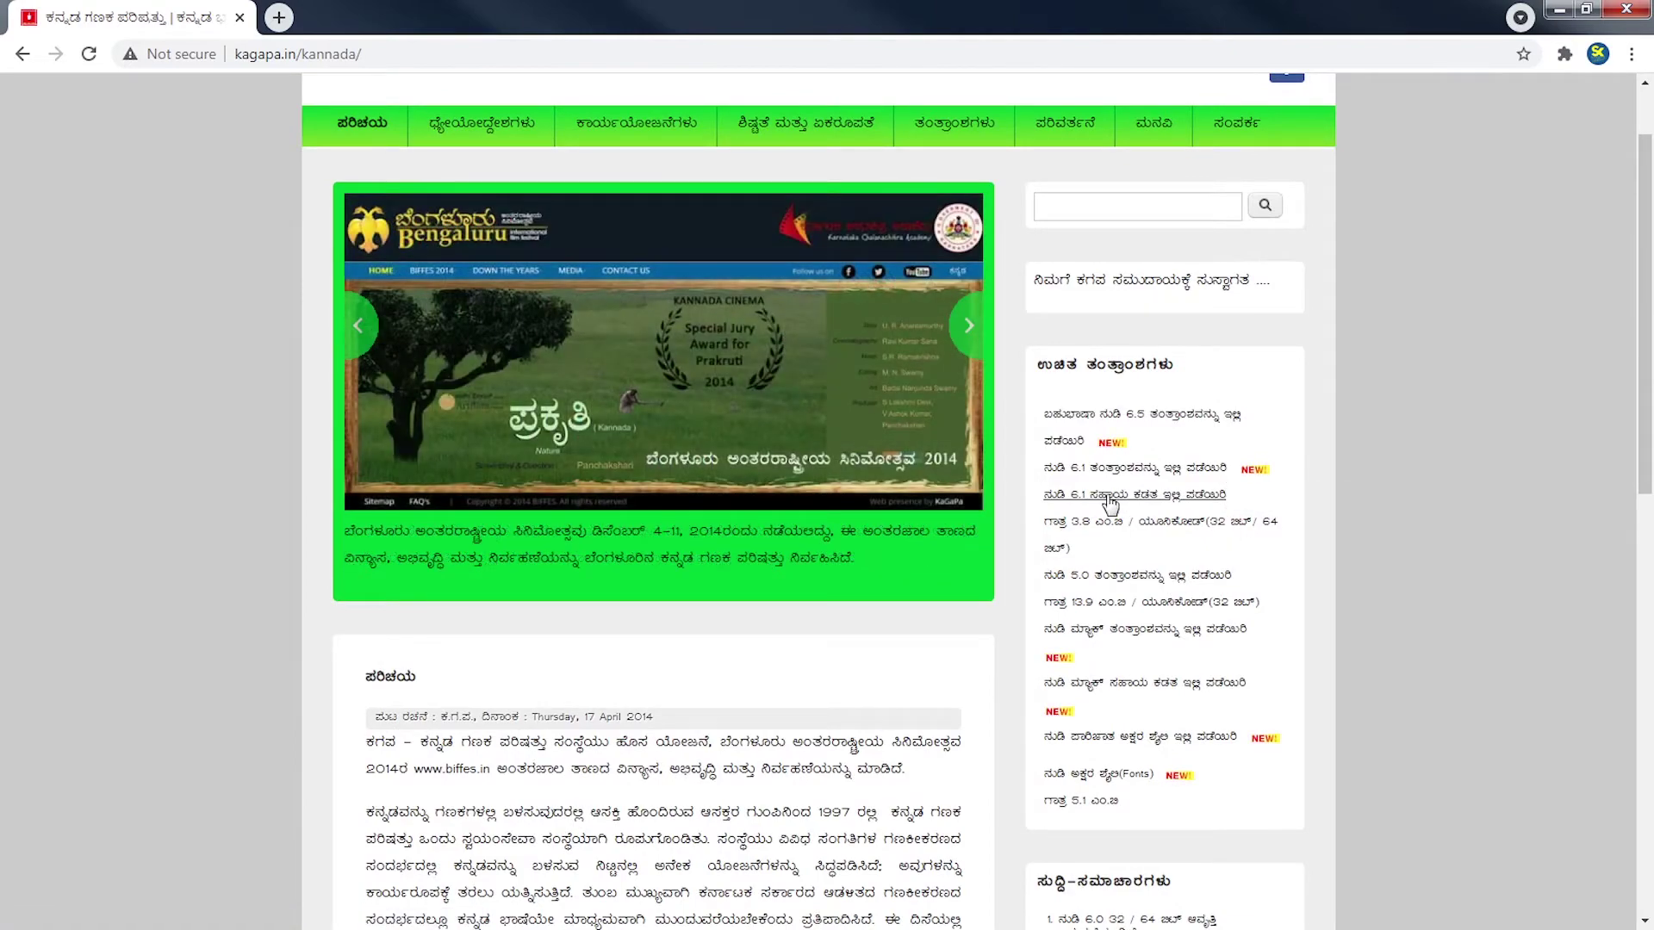
{"action": "scroll", "coordinate": [1159, 475], "scroll_direction": "down", "scroll_amount": 2}
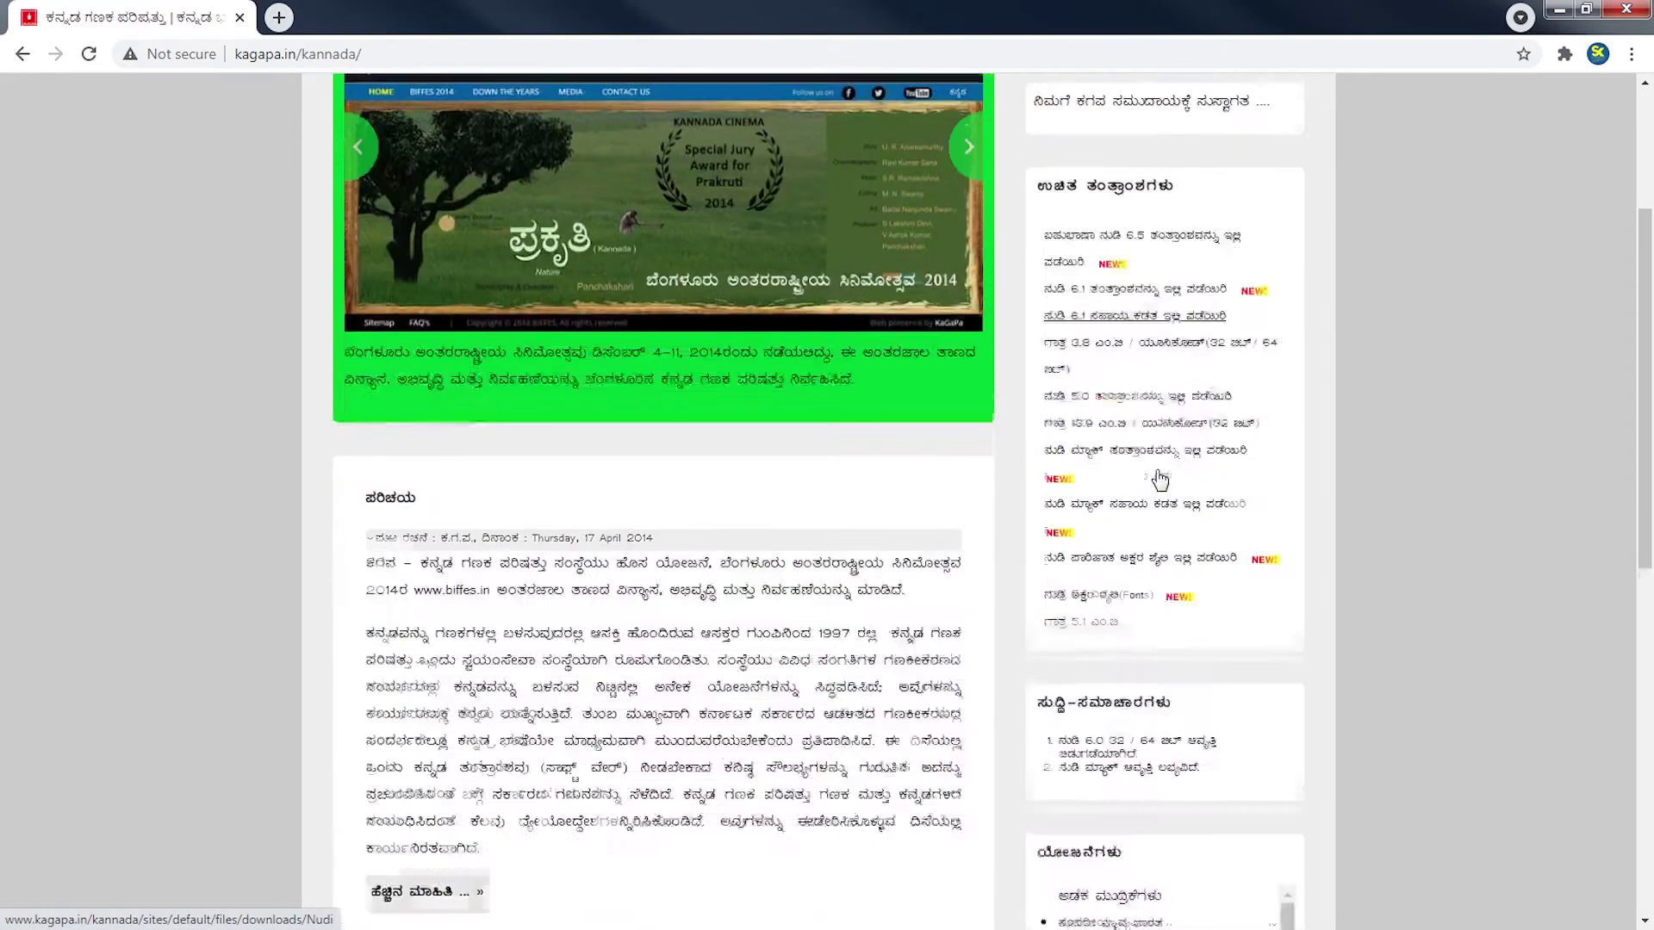
{"action": "scroll", "coordinate": [1160, 479], "scroll_direction": "up", "scroll_amount": 1}
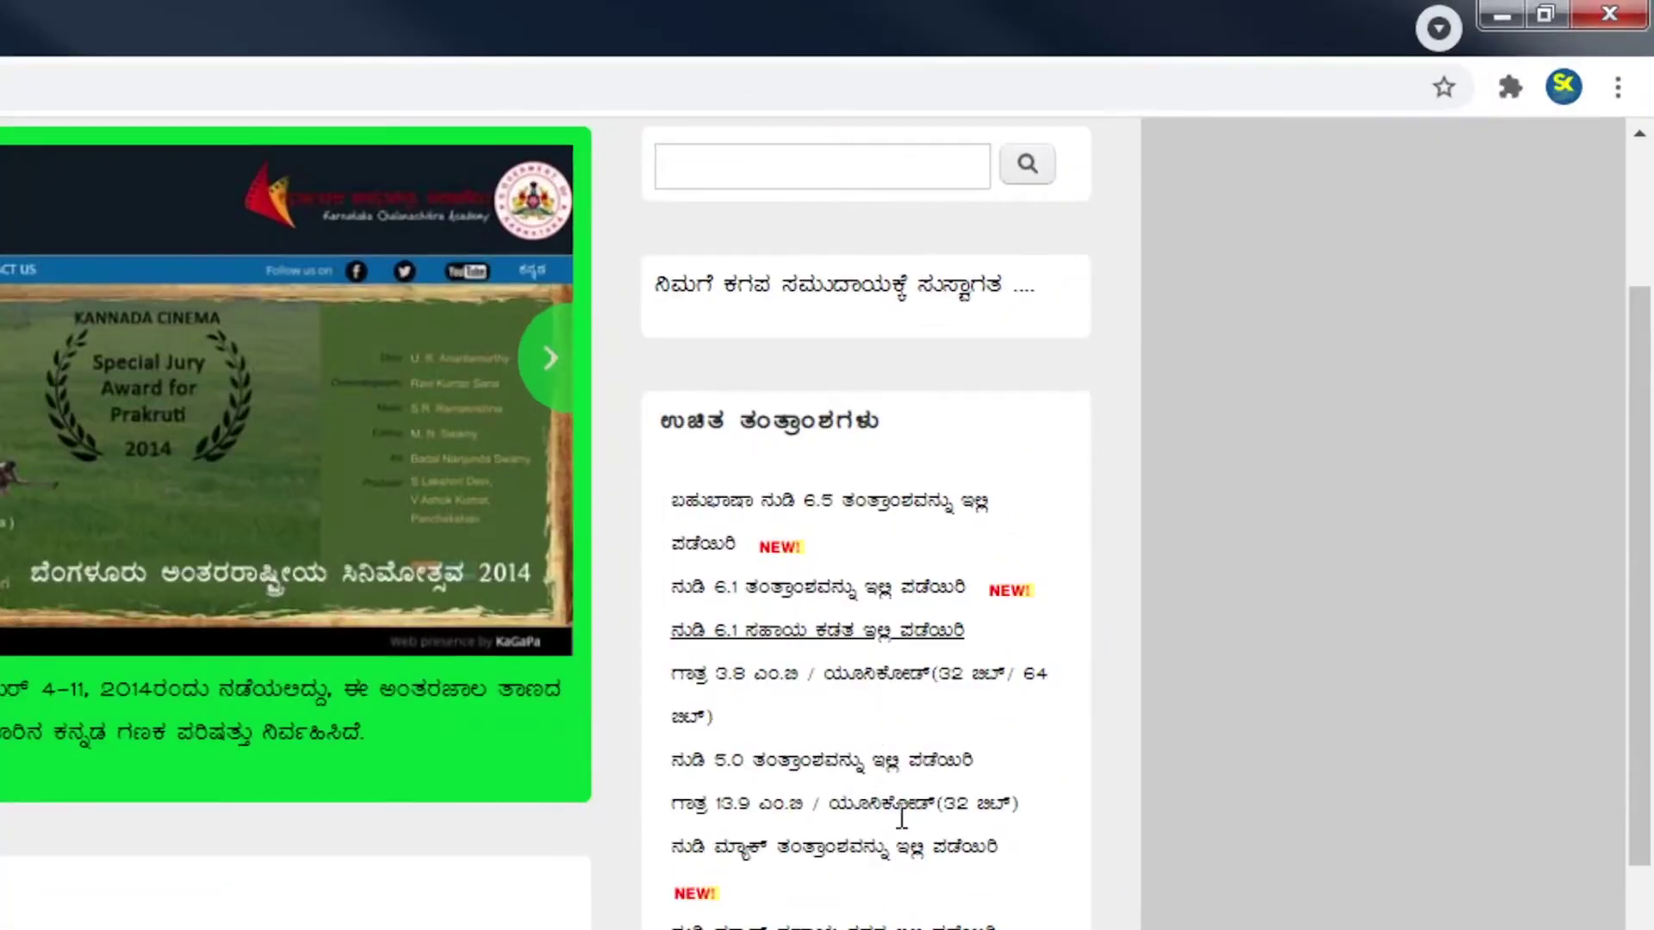
{"action": "scroll", "coordinate": [896, 816], "scroll_direction": "down", "scroll_amount": 2}
{"action": "scroll", "coordinate": [894, 793], "scroll_direction": "down", "scroll_amount": 2}
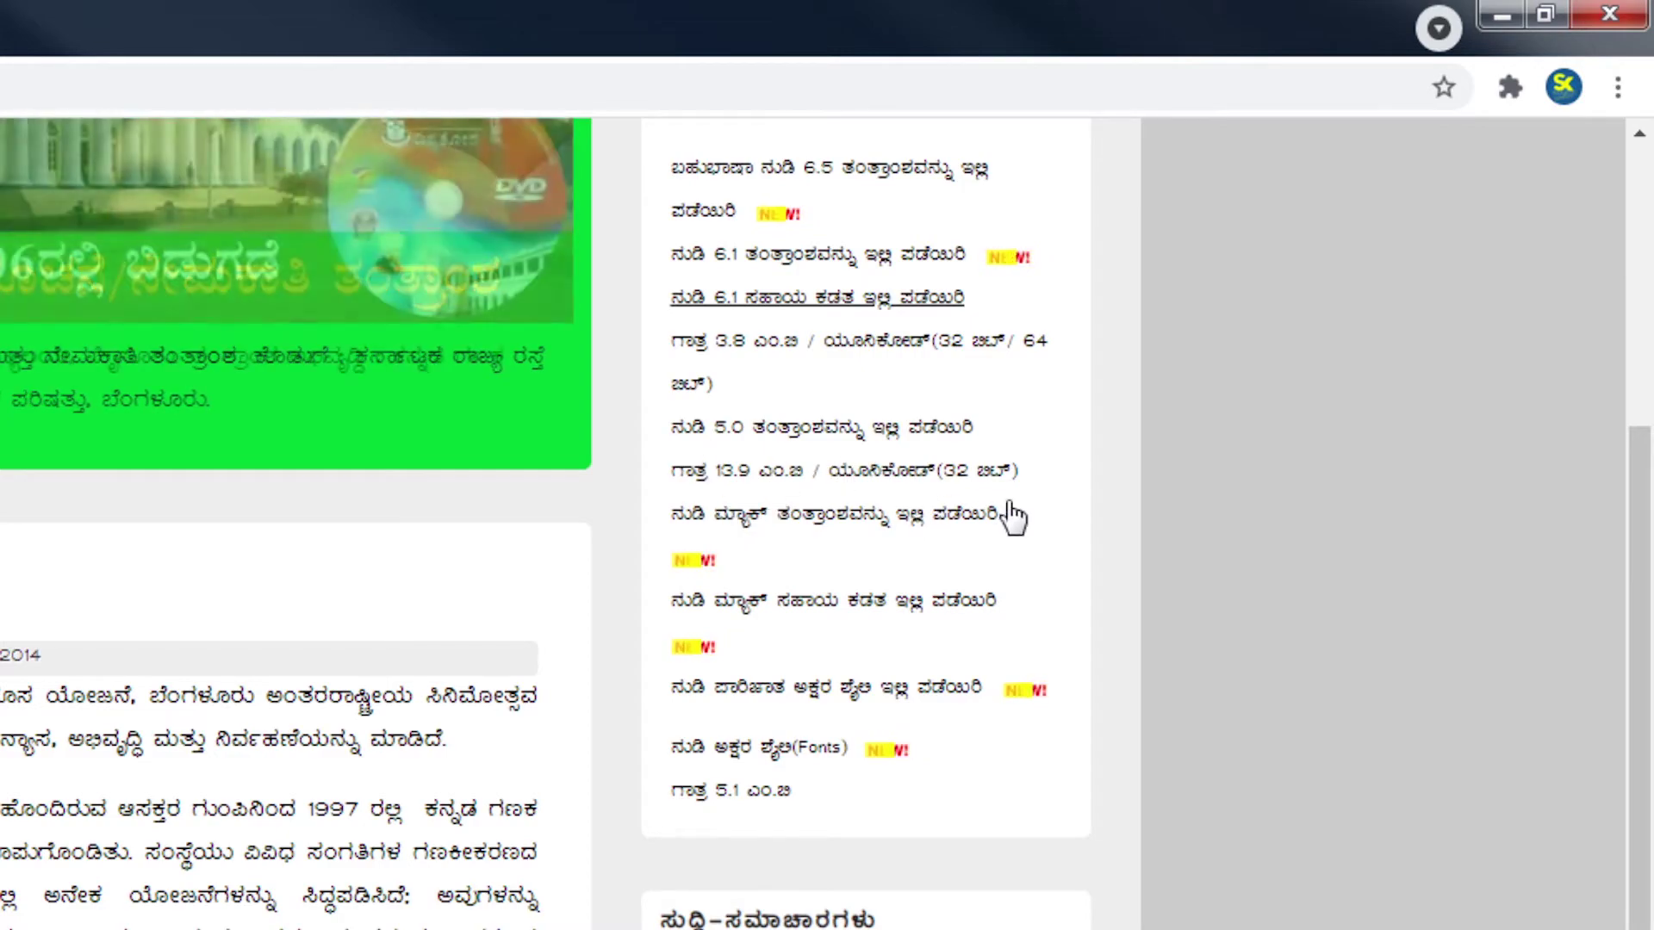
{"action": "scroll", "coordinate": [871, 657], "scroll_direction": "up", "scroll_amount": 4}
{"action": "scroll", "coordinate": [801, 695], "scroll_direction": "up", "scroll_amount": 4}
{"action": "scroll", "coordinate": [842, 827], "scroll_direction": "down", "scroll_amount": 8}
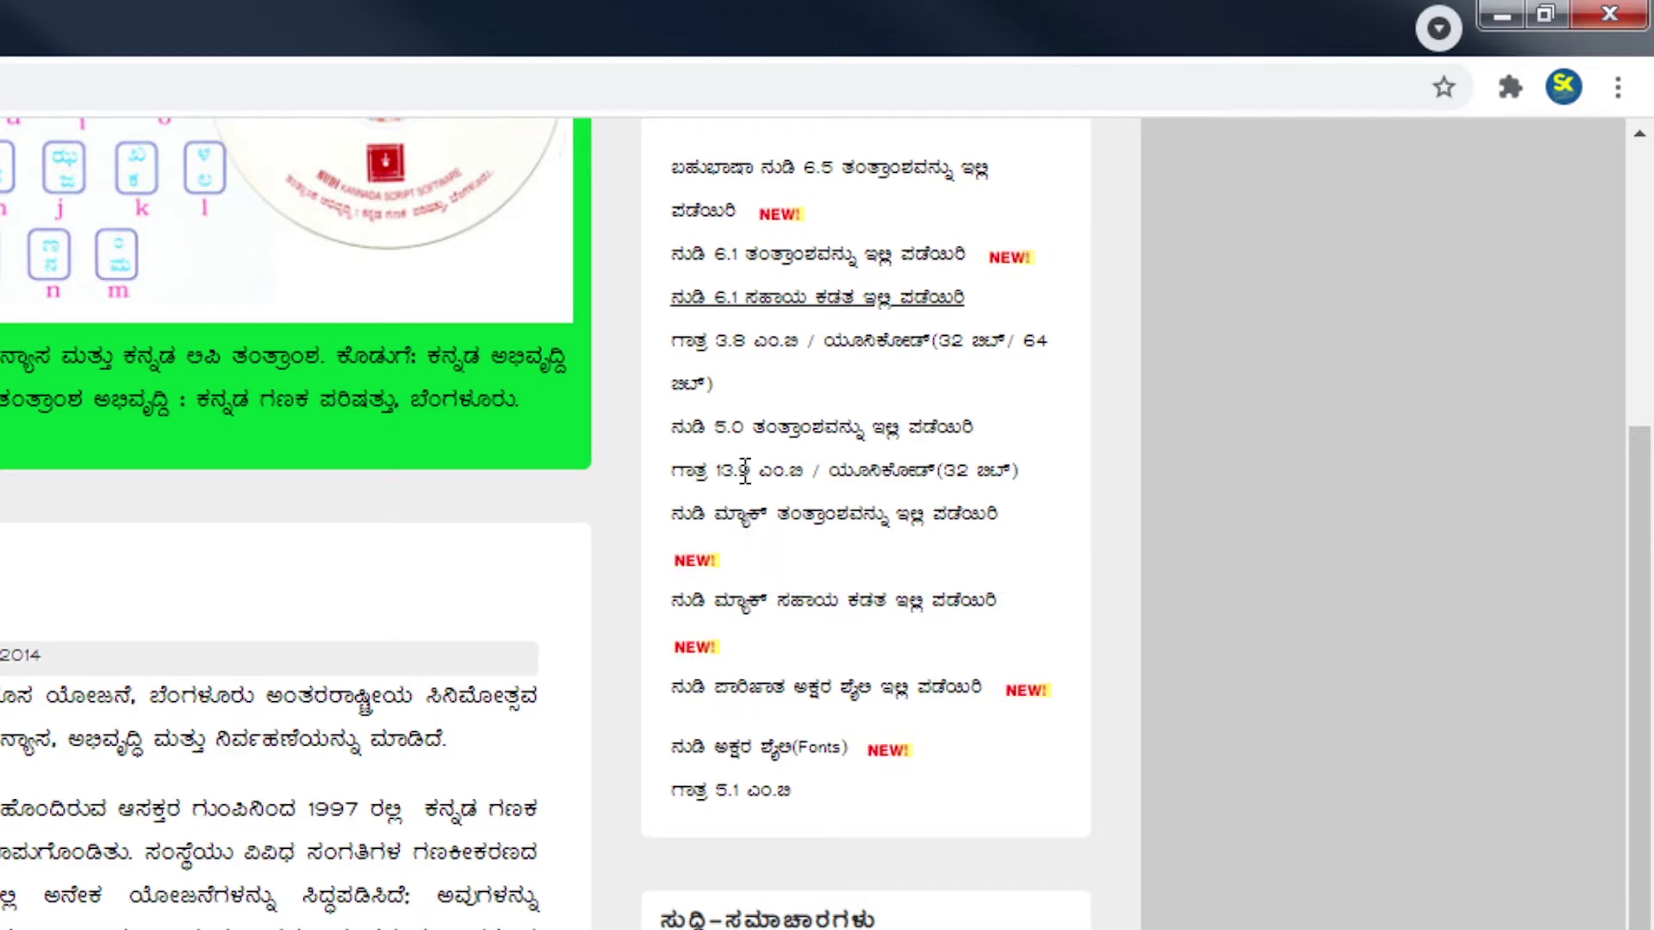
{"action": "scroll", "coordinate": [746, 470], "scroll_direction": "up", "scroll_amount": 2}
{"action": "scroll", "coordinate": [741, 474], "scroll_direction": "up", "scroll_amount": 5}
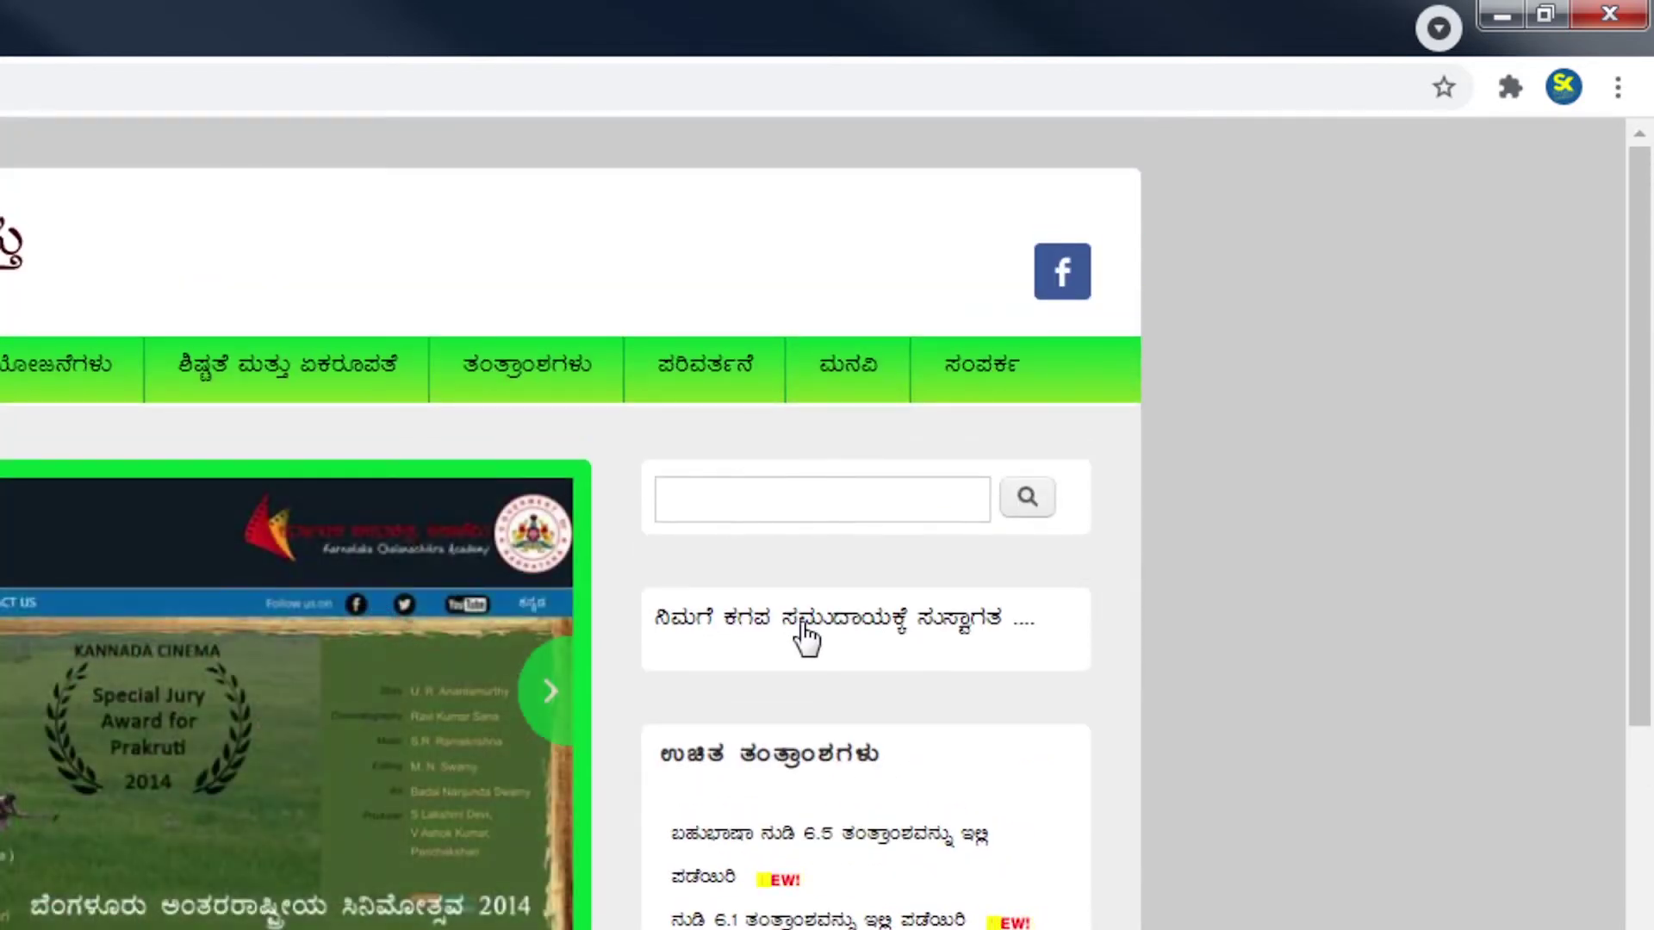
{"action": "left_click", "coordinate": [520, 377]}
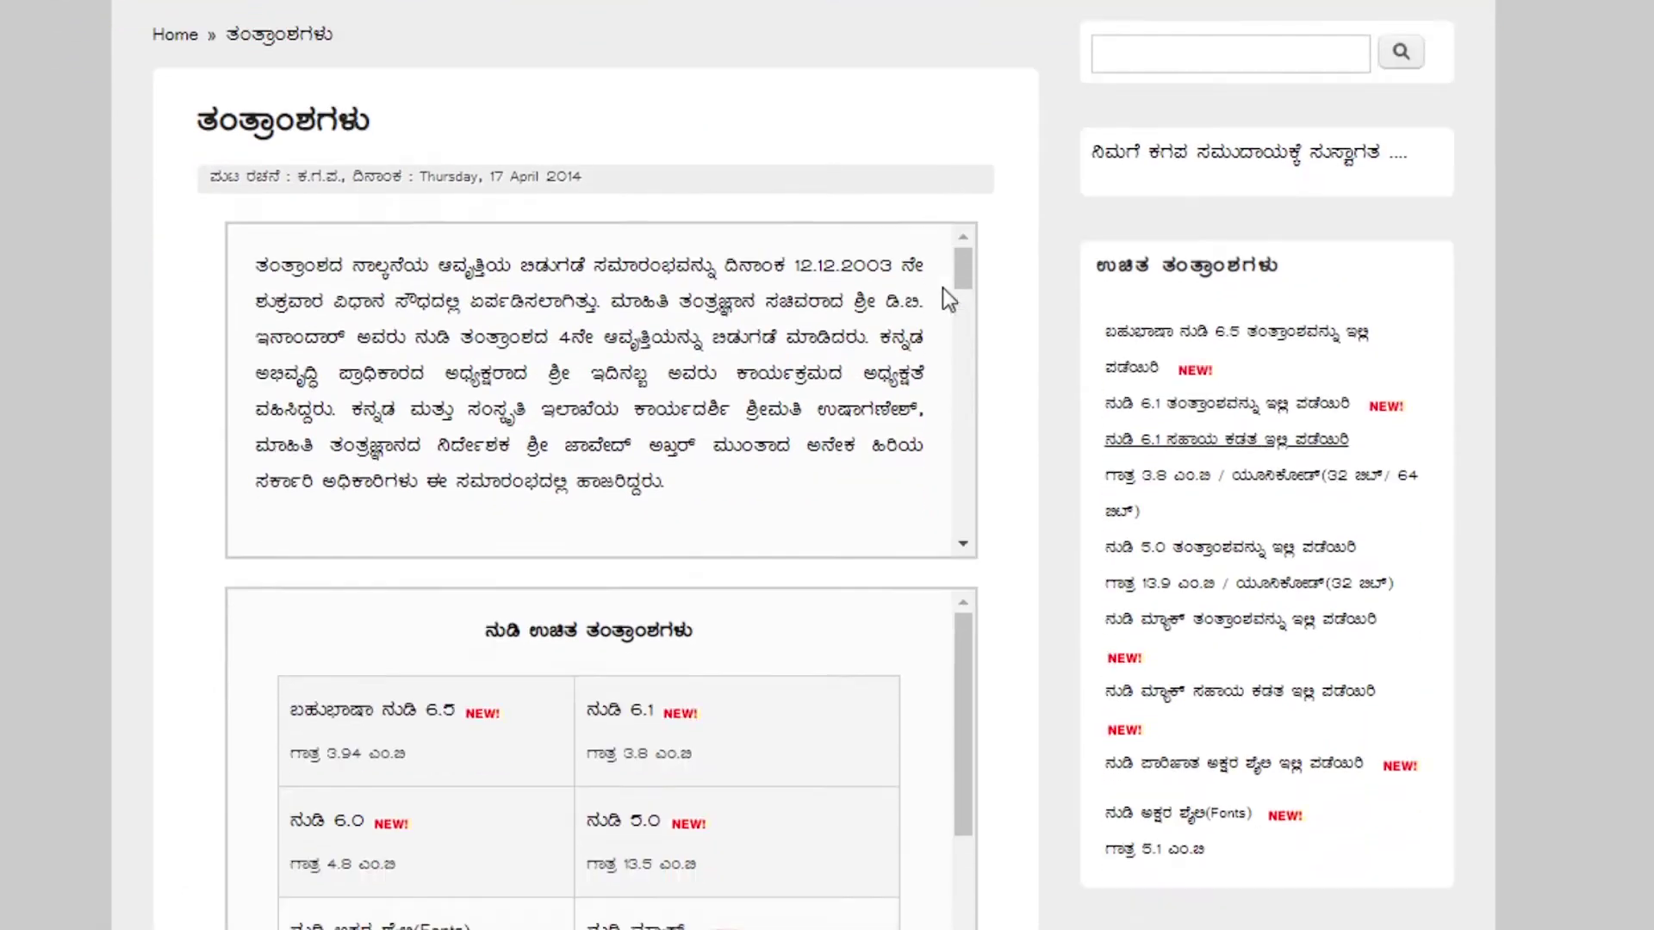
Step: Scroll through the free Nudi software table listing Nudi 6.5, 6.1, 6.0 and 5.0
{"action": "scroll", "coordinate": [943, 288], "scroll_direction": "down", "scroll_amount": 3}
{"action": "scroll", "coordinate": [941, 301], "scroll_direction": "up", "scroll_amount": 3}
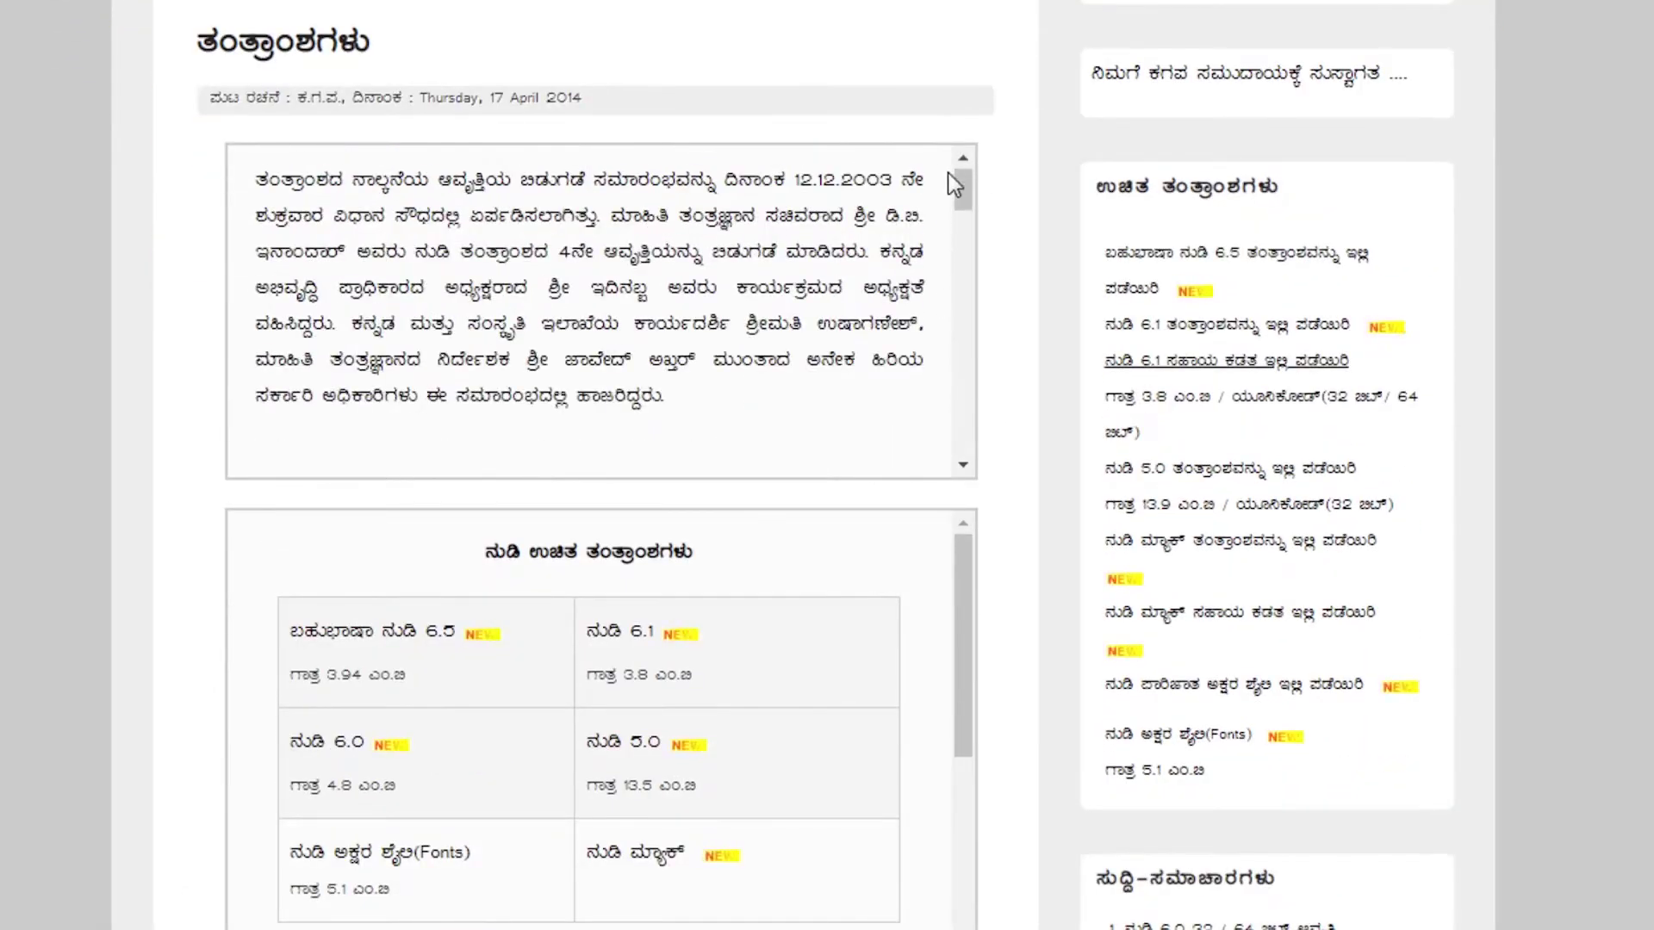
{"action": "scroll", "coordinate": [1014, 369], "scroll_direction": "up", "scroll_amount": 4}
{"action": "scroll", "coordinate": [911, 432], "scroll_direction": "down", "scroll_amount": 3}
{"action": "scroll", "coordinate": [912, 432], "scroll_direction": "down", "scroll_amount": 5}
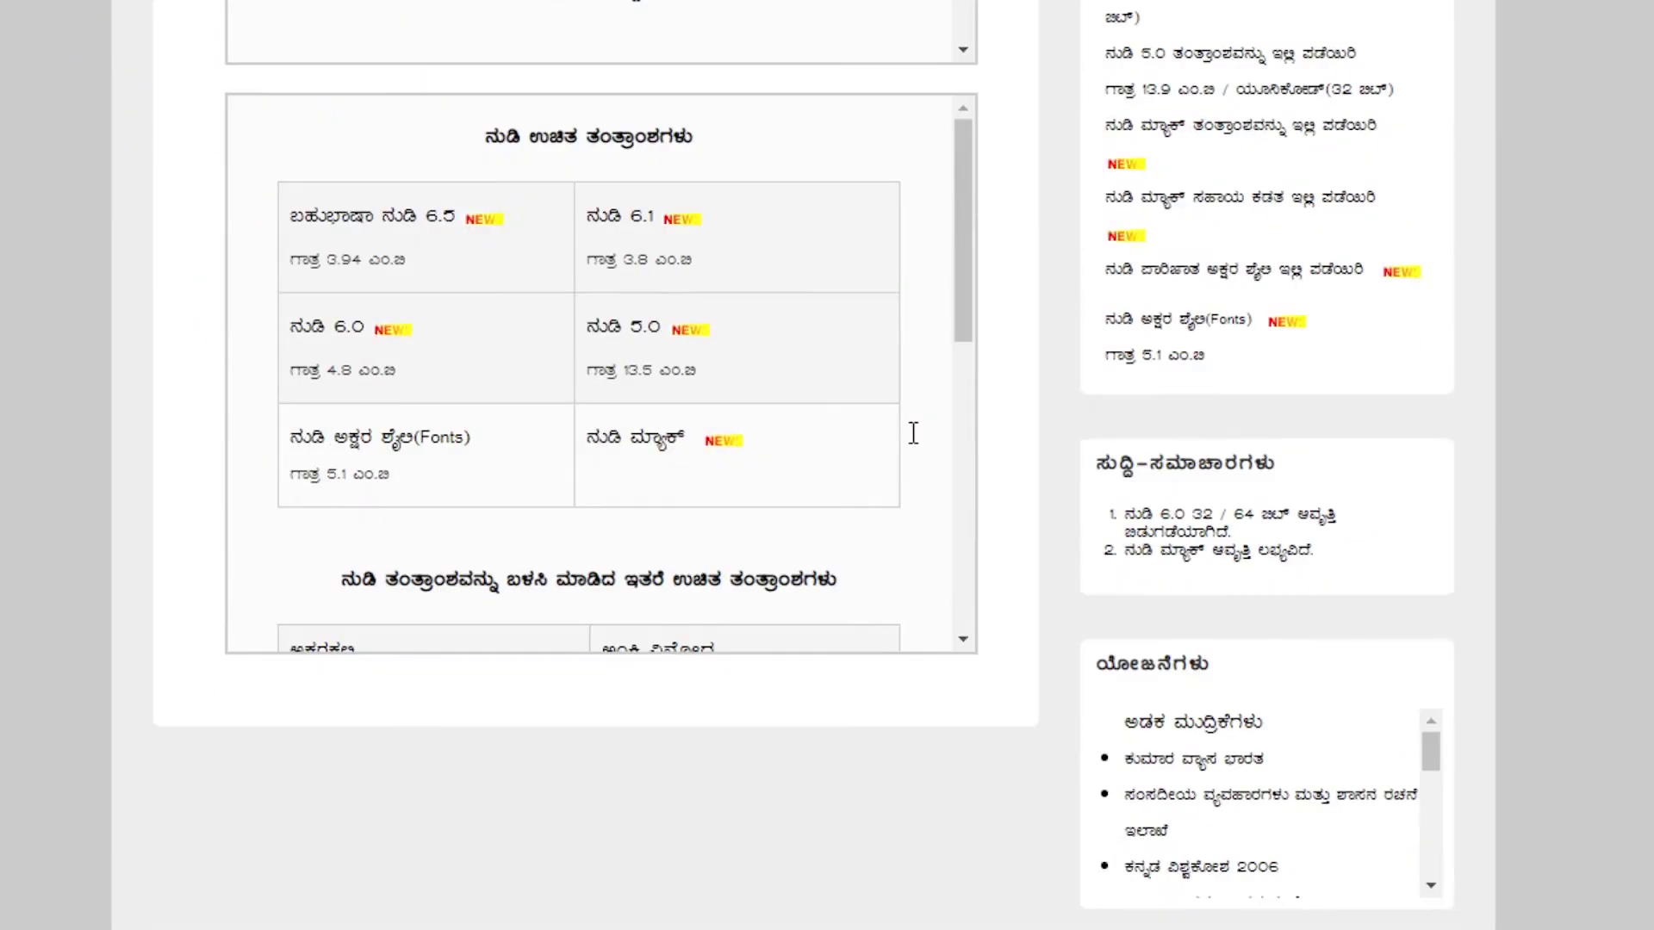
{"action": "scroll", "coordinate": [823, 417], "scroll_direction": "up", "scroll_amount": 1}
{"action": "scroll", "coordinate": [819, 419], "scroll_direction": "up", "scroll_amount": 7}
{"action": "scroll", "coordinate": [825, 421], "scroll_direction": "down", "scroll_amount": 2}
{"action": "scroll", "coordinate": [836, 405], "scroll_direction": "down", "scroll_amount": 6}
{"action": "scroll", "coordinate": [531, 156], "scroll_direction": "up", "scroll_amount": 6}
{"action": "scroll", "coordinate": [959, 473], "scroll_direction": "down", "scroll_amount": 3}
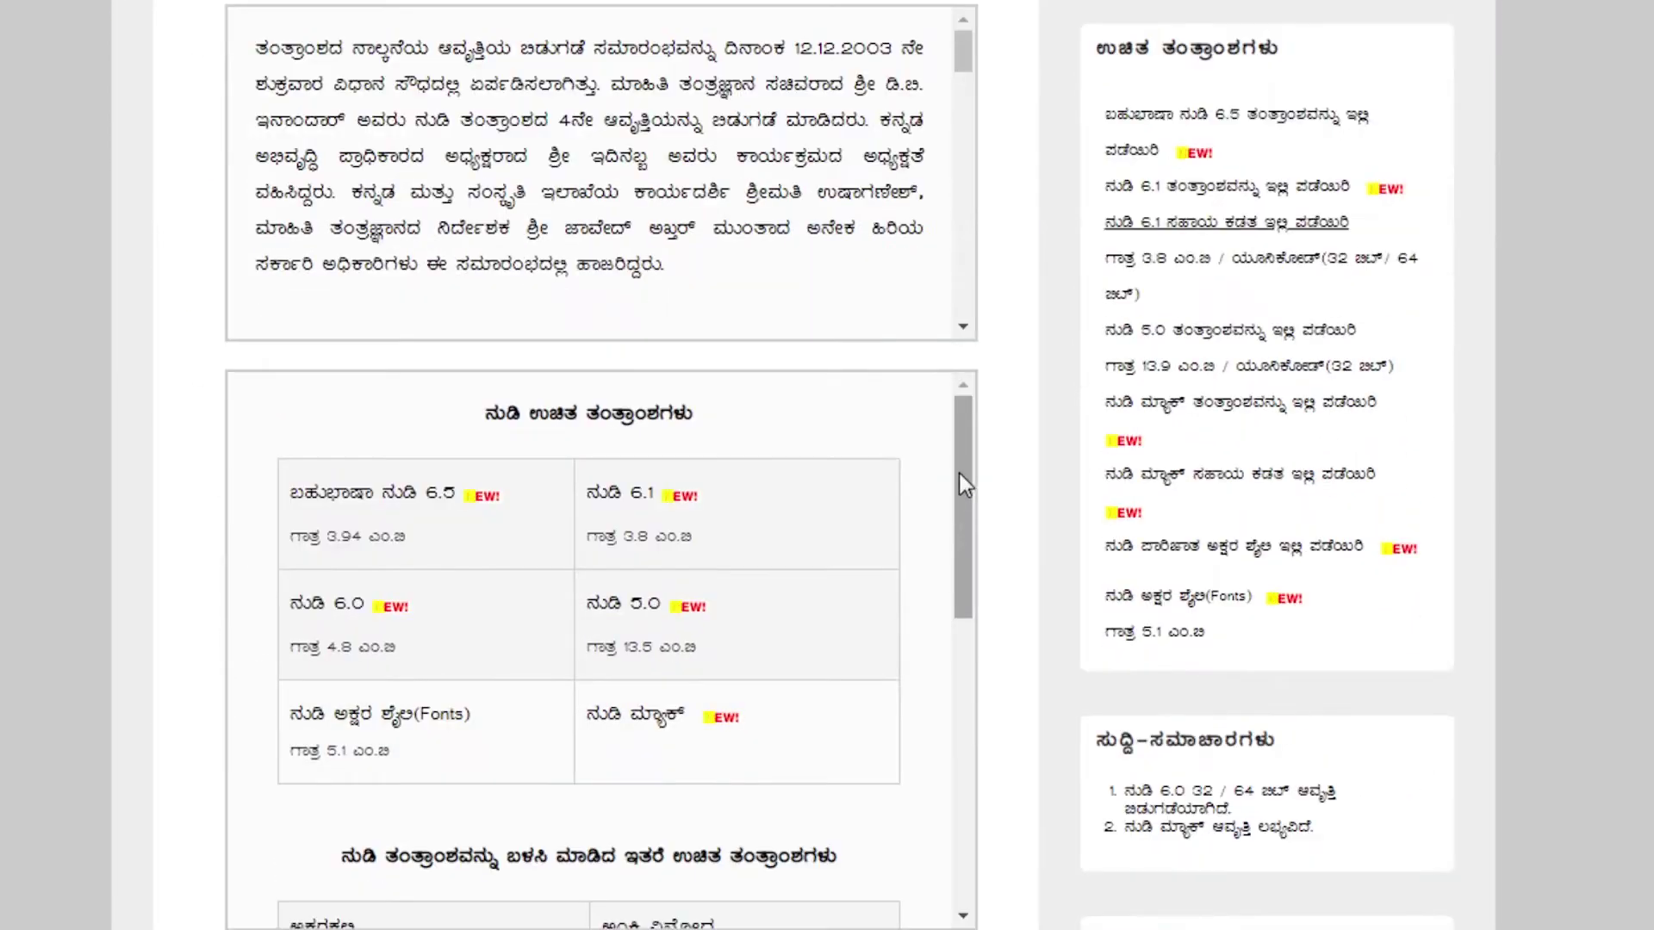
{"action": "mouse_move", "coordinate": [959, 473]}
{"action": "left_mouse_down"}
{"action": "mouse_move", "coordinate": [951, 855]}
{"action": "mouse_move", "coordinate": [956, 504]}
{"action": "mouse_move", "coordinate": [966, 814]}
{"action": "mouse_move", "coordinate": [977, 431]}
{"action": "left_mouse_up"}
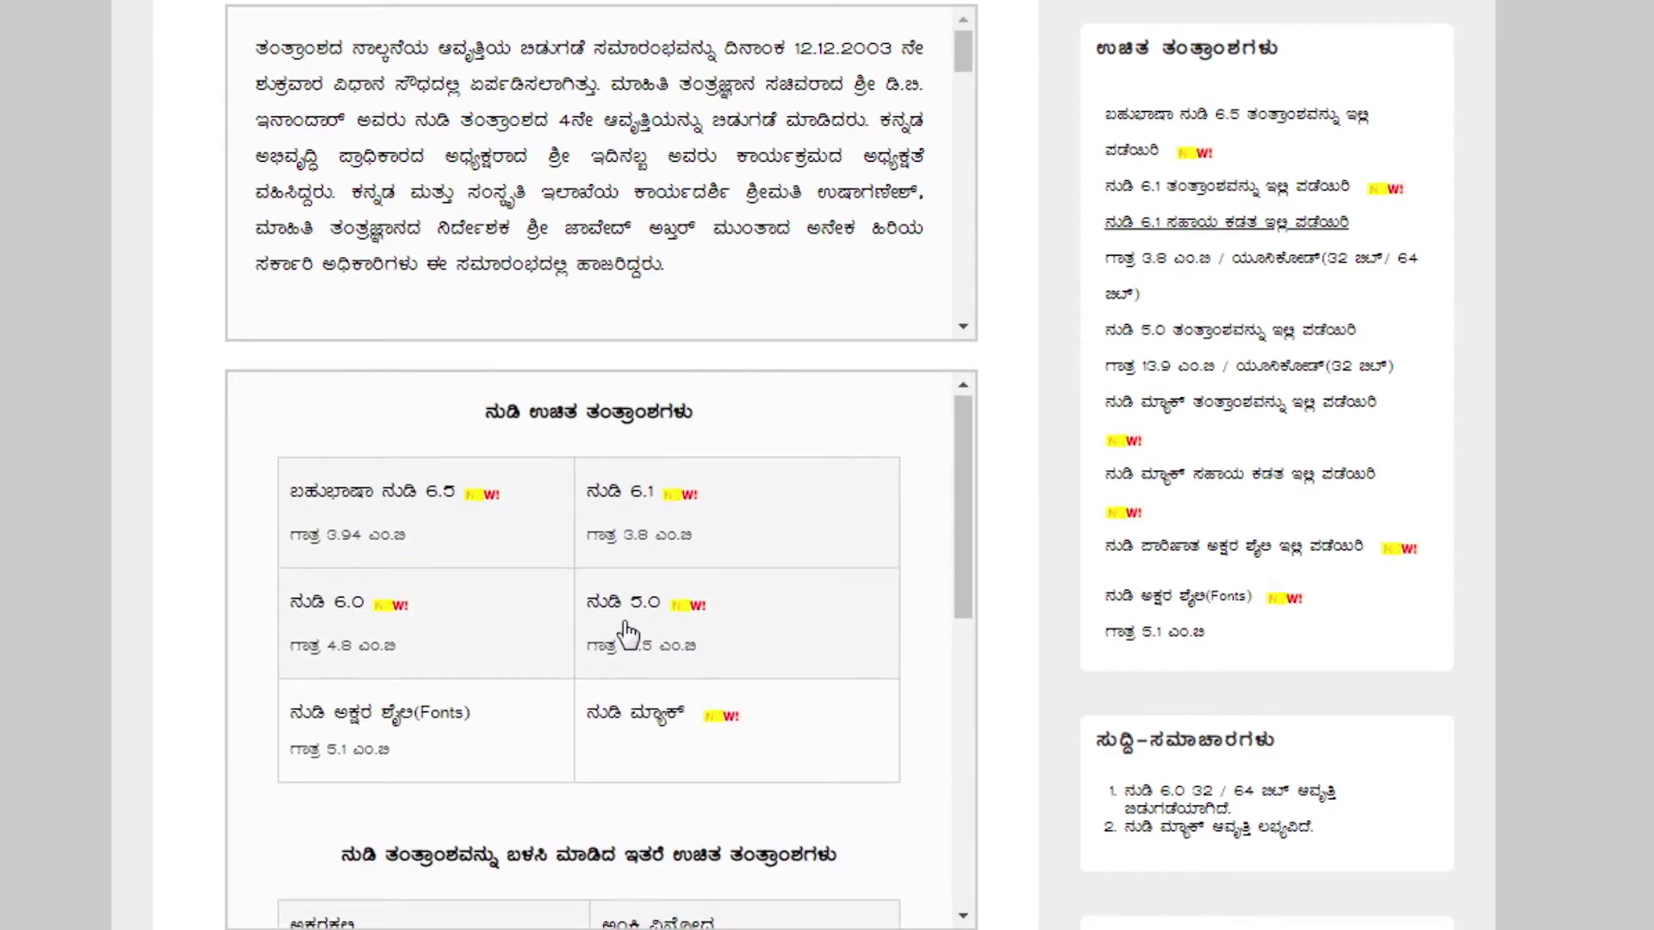
{"action": "scroll", "coordinate": [621, 607], "scroll_direction": "down", "scroll_amount": 3}
{"action": "scroll", "coordinate": [620, 605], "scroll_direction": "up", "scroll_amount": 3}
{"action": "scroll", "coordinate": [620, 621], "scroll_direction": "up", "scroll_amount": 3}
{"action": "scroll", "coordinate": [399, 691], "scroll_direction": "down", "scroll_amount": 3}
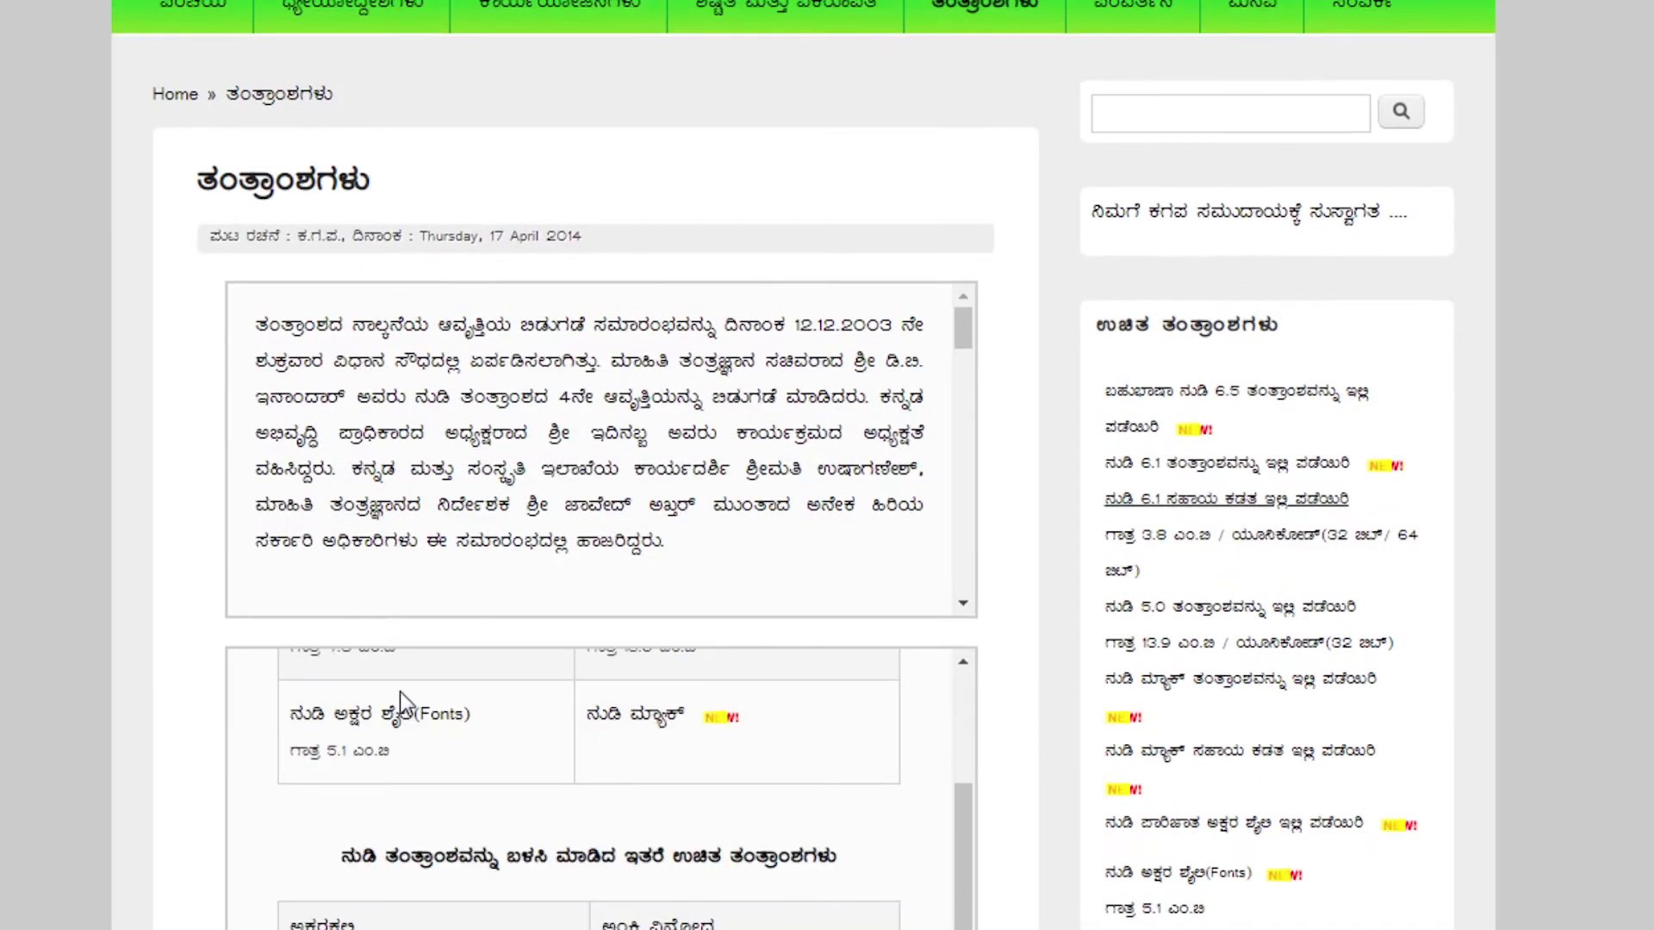
{"action": "scroll", "coordinate": [400, 691], "scroll_direction": "up", "scroll_amount": 3}
{"action": "scroll", "coordinate": [1580, 554], "scroll_direction": "down", "scroll_amount": 5}
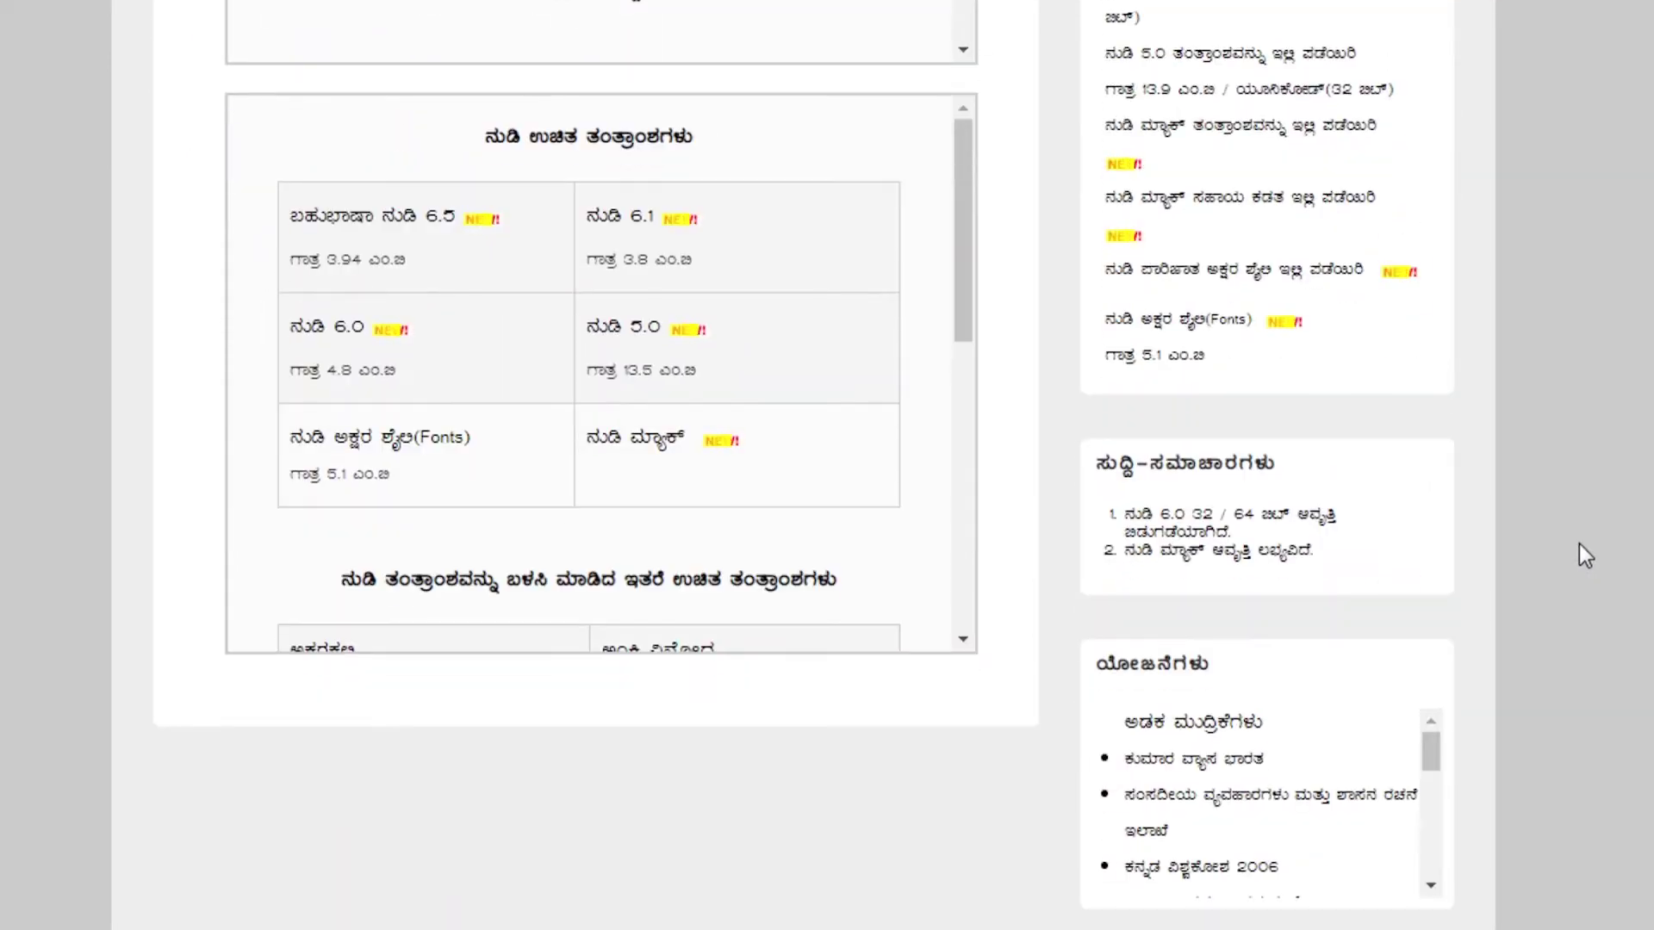
{"action": "scroll", "coordinate": [343, 338], "scroll_direction": "up", "scroll_amount": 2}
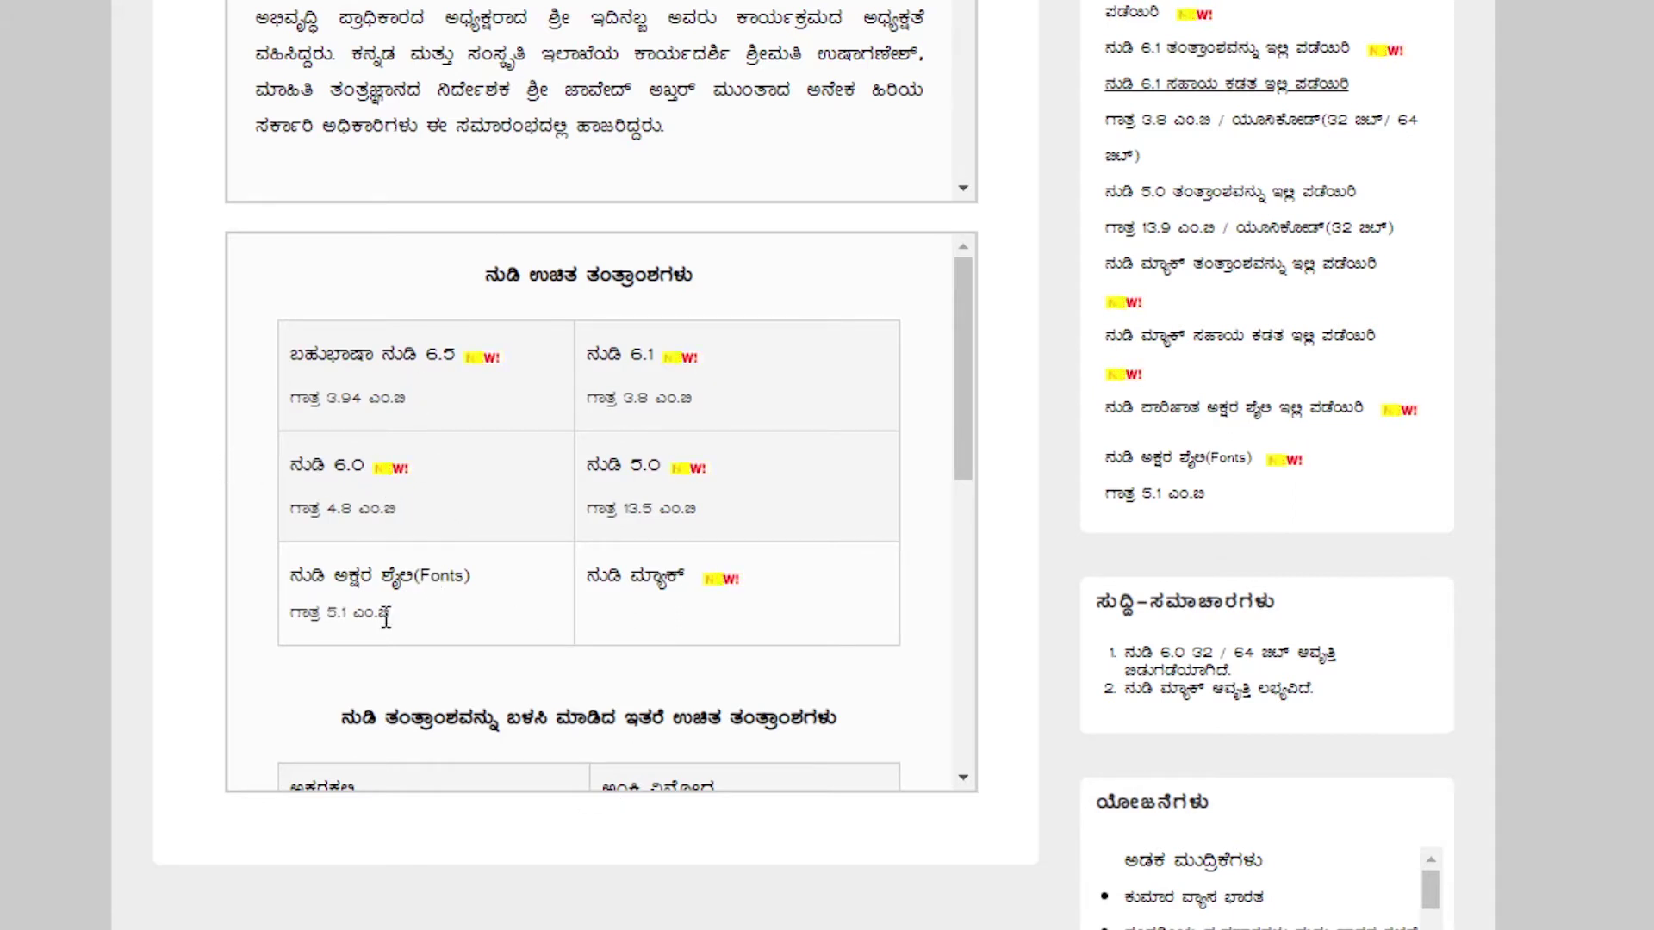
{"action": "scroll", "coordinate": [834, 564], "scroll_direction": "up", "scroll_amount": 2}
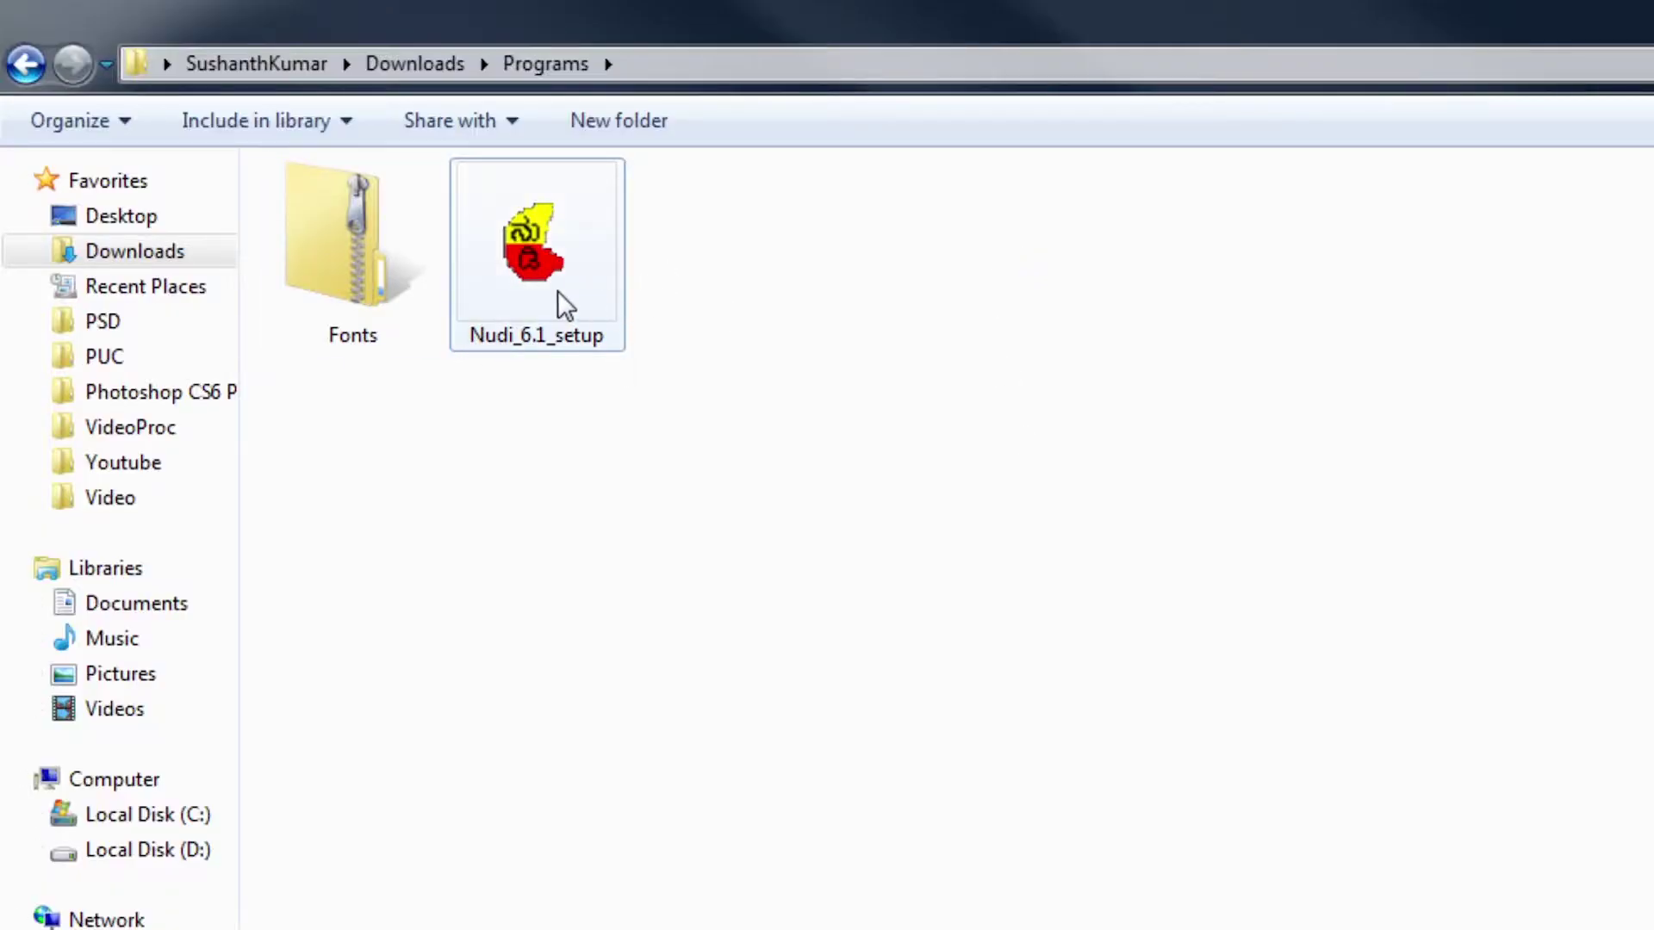
Step: Open the Fonts archive and its Nudi_fonts folder in the Programs folder
{"action": "left_click", "coordinate": [539, 266]}
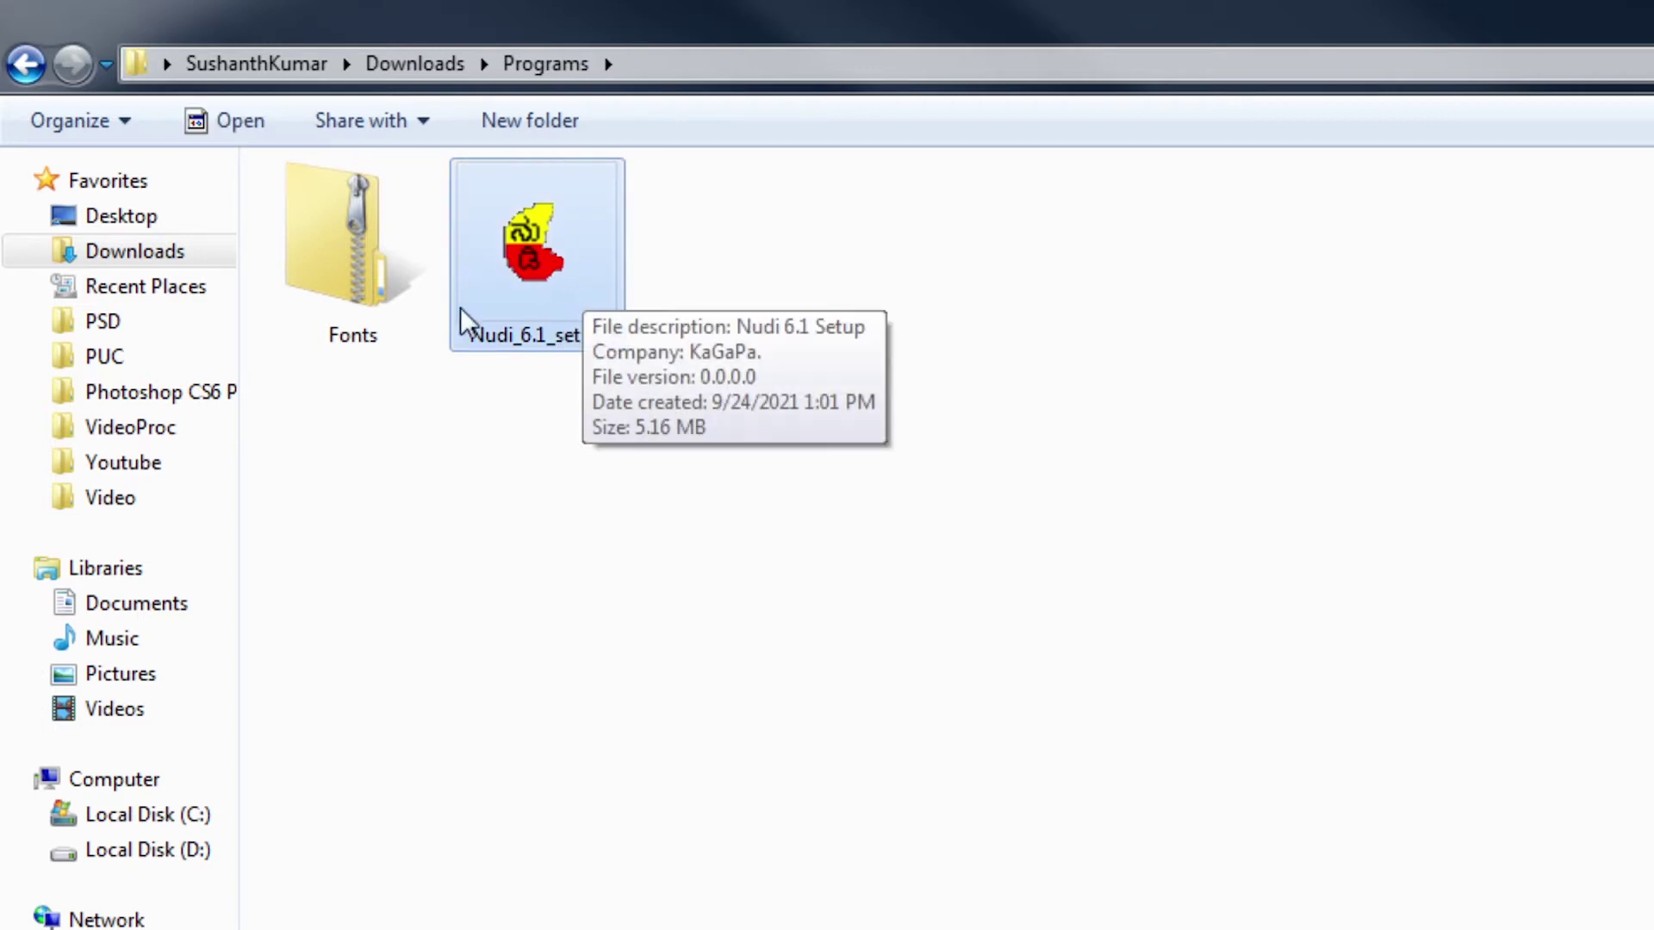
{"action": "left_click", "coordinate": [405, 222]}
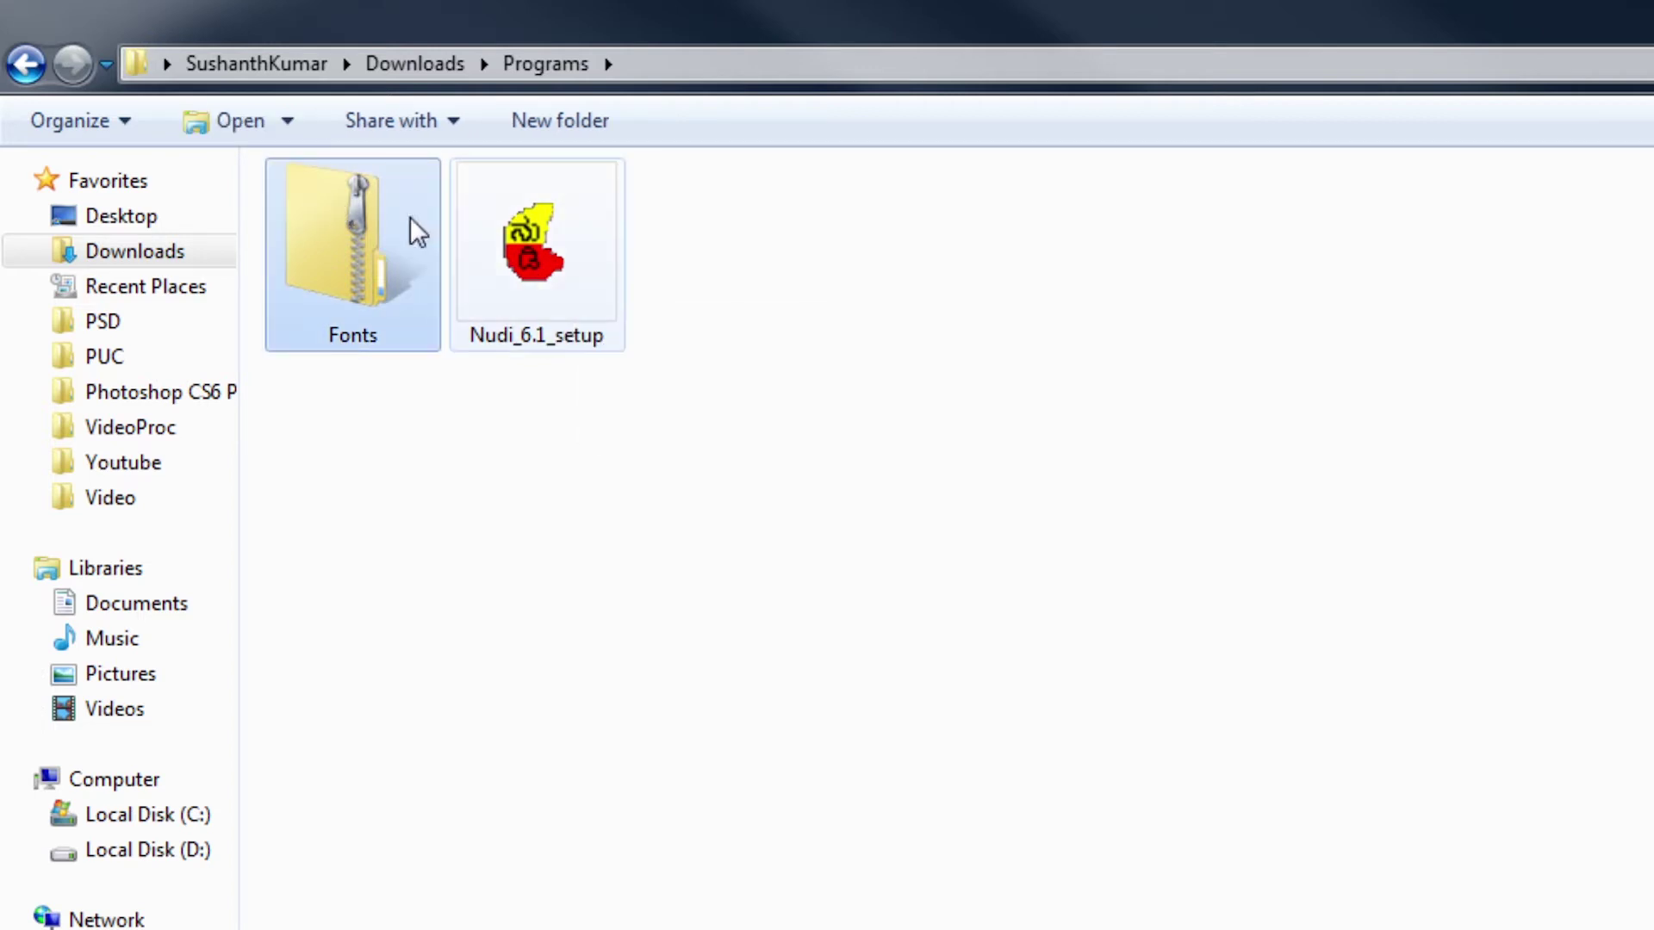
{"action": "double_click", "coordinate": [353, 231]}
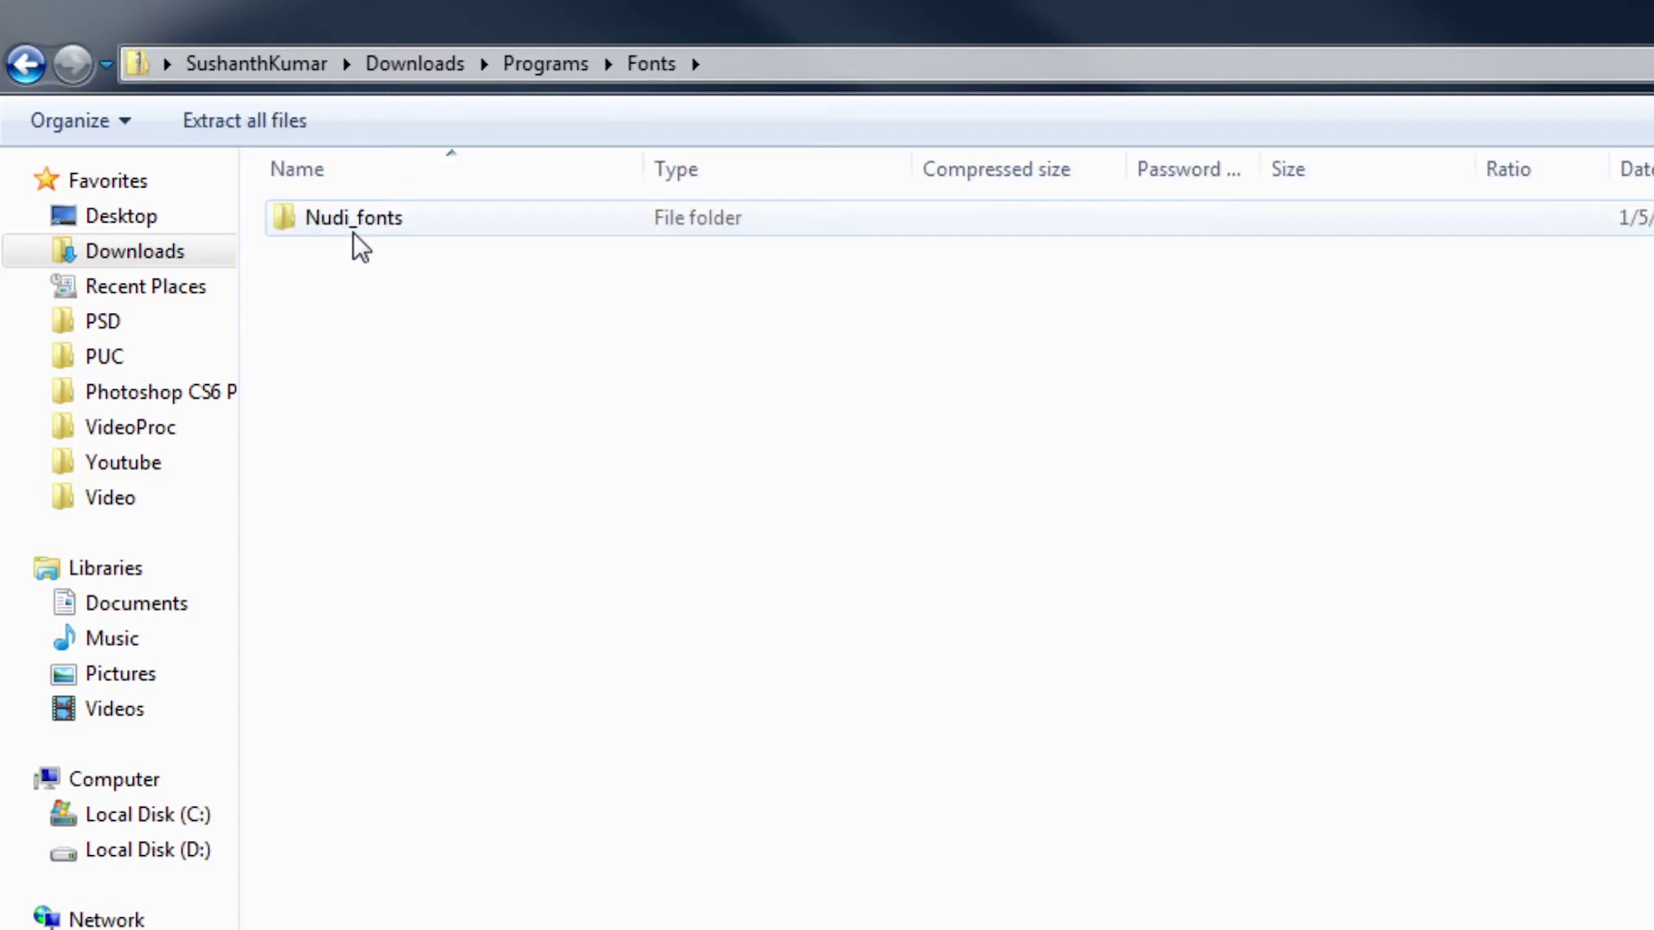
{"action": "double_click", "coordinate": [353, 231]}
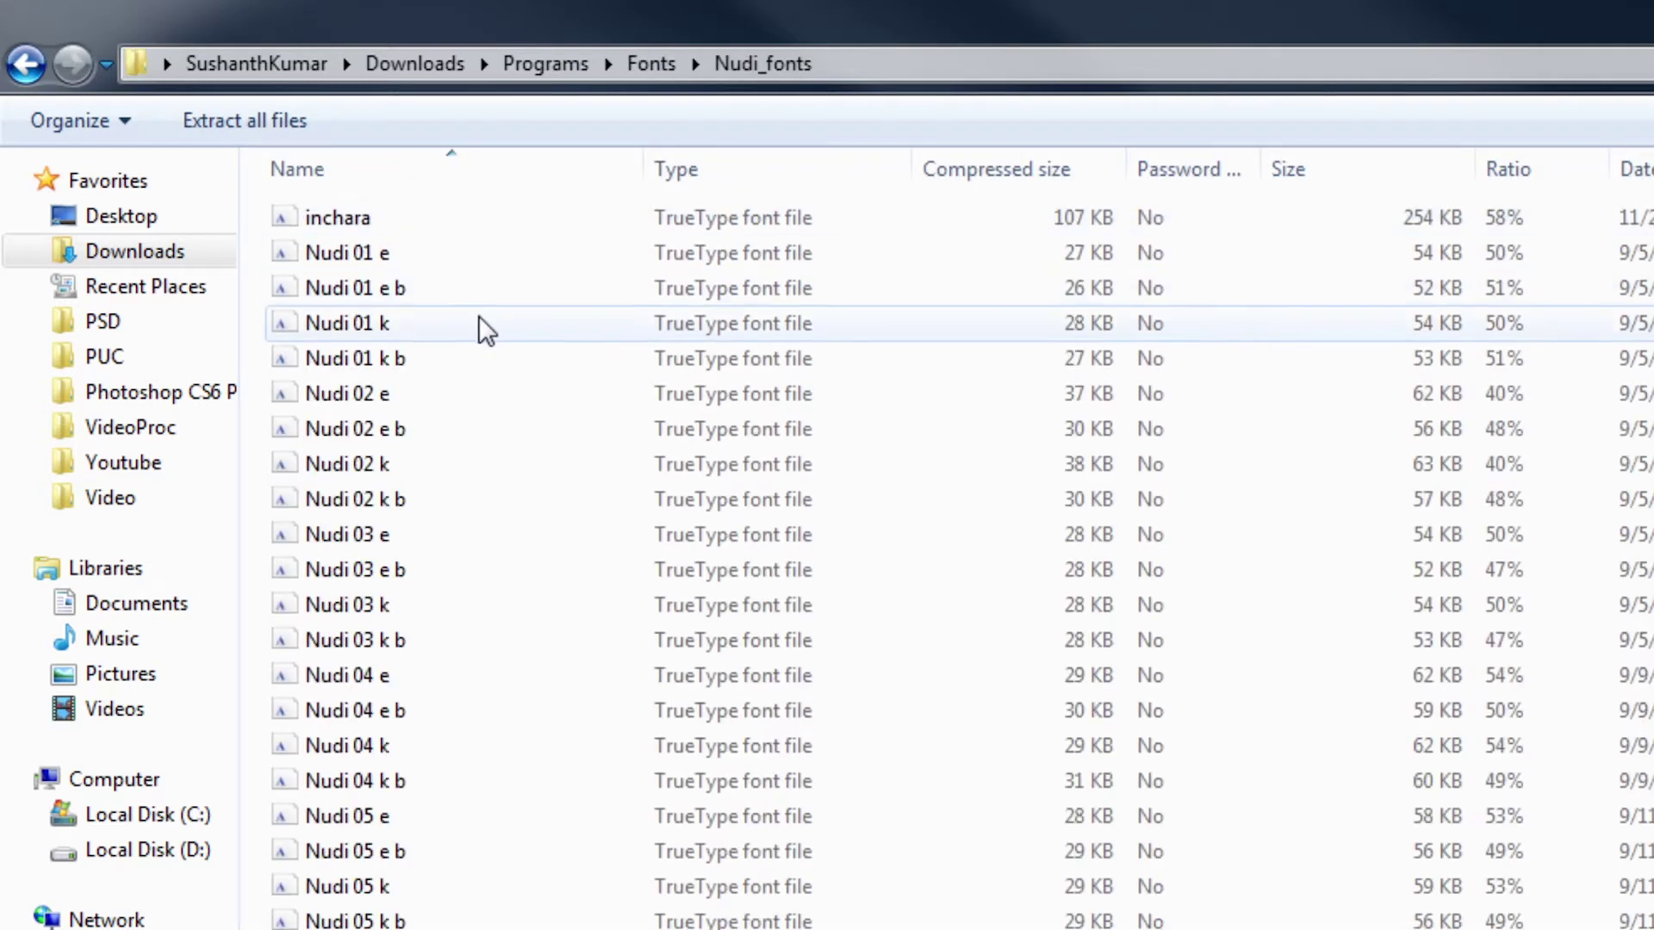
Step: Browse the font list and open the Nudi 13 k font preview
{"action": "scroll", "coordinate": [741, 403], "scroll_direction": "down", "scroll_amount": 6}
{"action": "scroll", "coordinate": [801, 456], "scroll_direction": "down", "scroll_amount": 15}
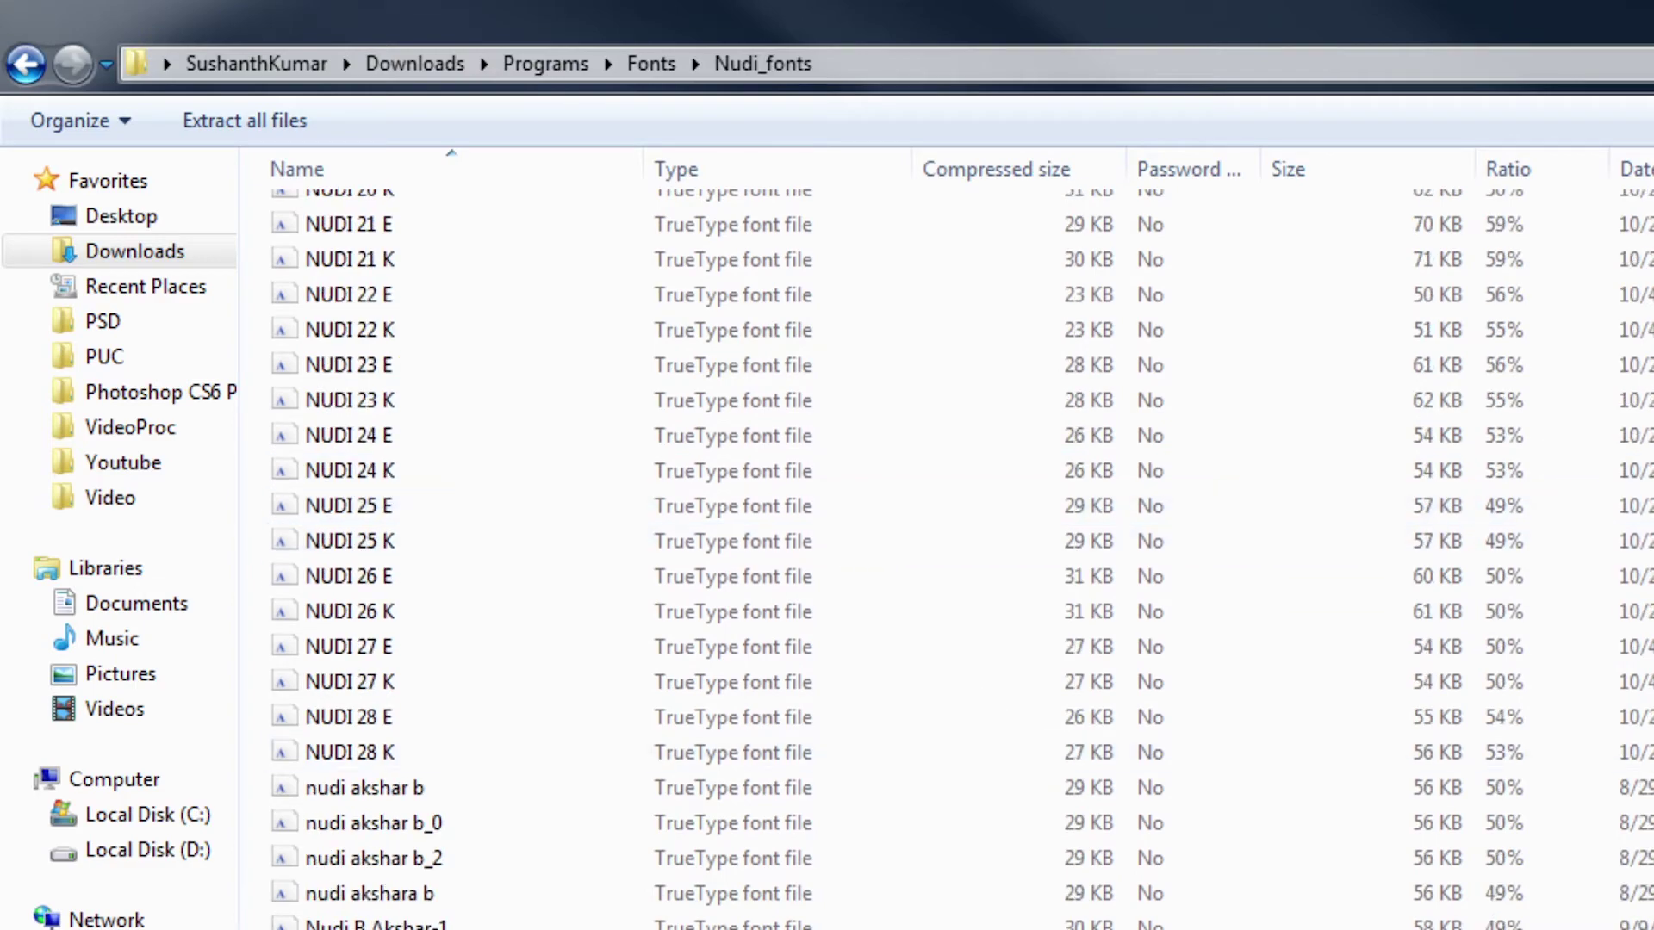
{"action": "scroll", "coordinate": [801, 456], "scroll_direction": "down", "scroll_amount": 5}
{"action": "scroll", "coordinate": [801, 456], "scroll_direction": "down", "scroll_amount": 5}
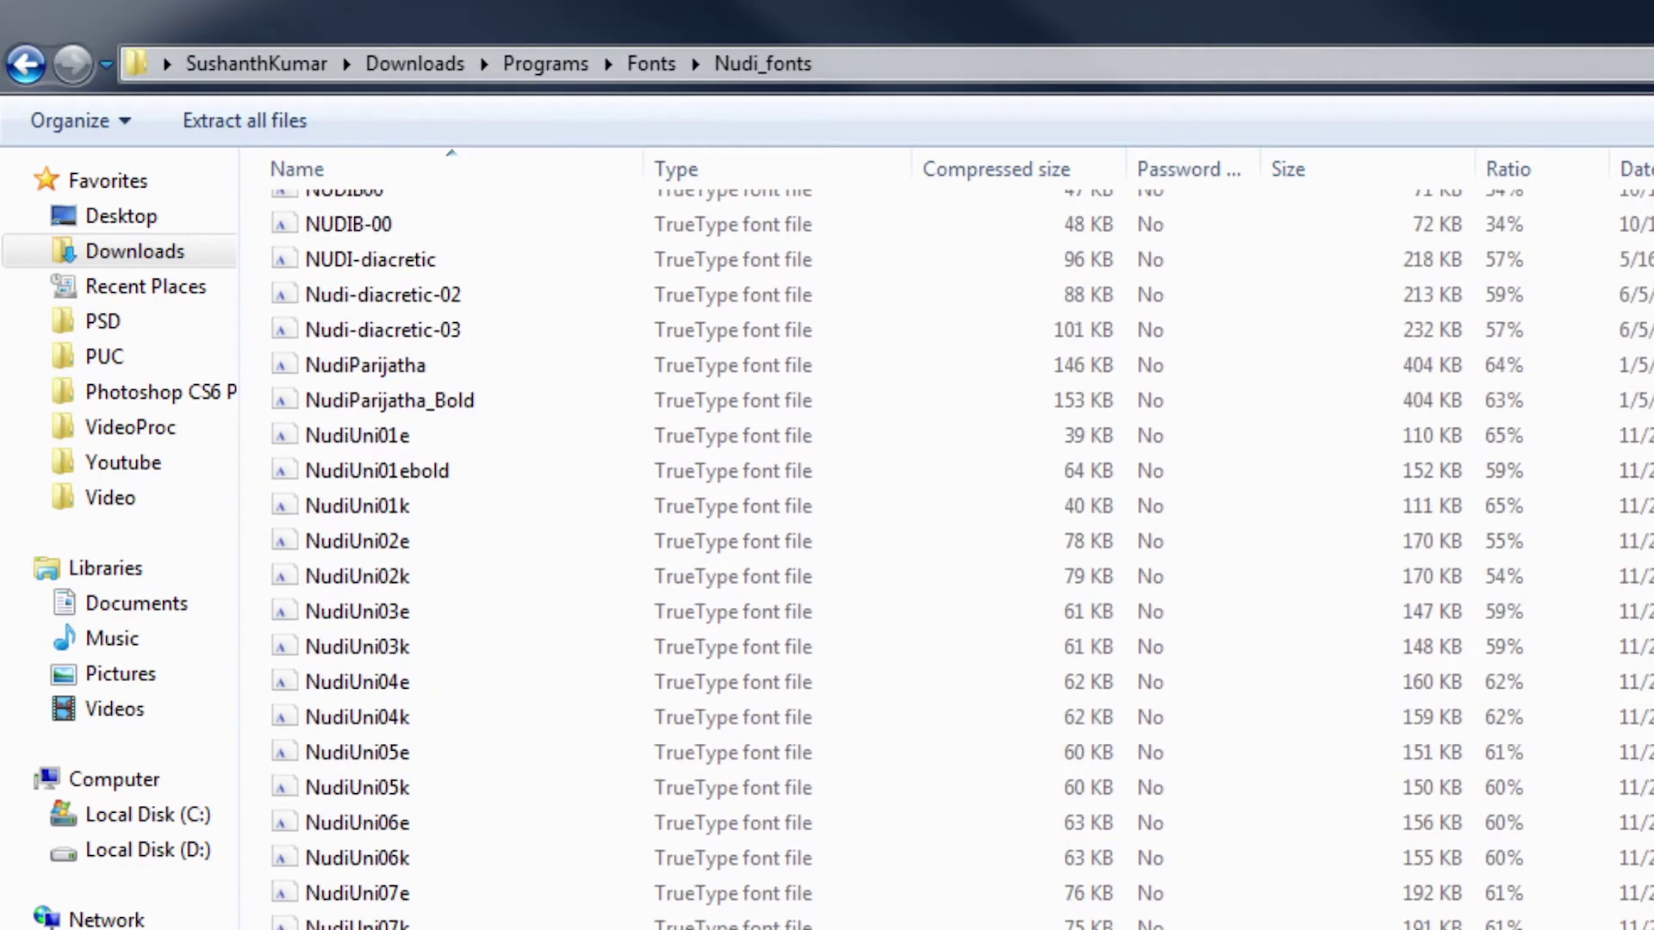
{"action": "scroll", "coordinate": [801, 457], "scroll_direction": "up", "scroll_amount": 5}
{"action": "scroll", "coordinate": [801, 456], "scroll_direction": "up", "scroll_amount": 5}
{"action": "scroll", "coordinate": [801, 457], "scroll_direction": "up", "scroll_amount": 3}
{"action": "scroll", "coordinate": [801, 457], "scroll_direction": "up", "scroll_amount": 3}
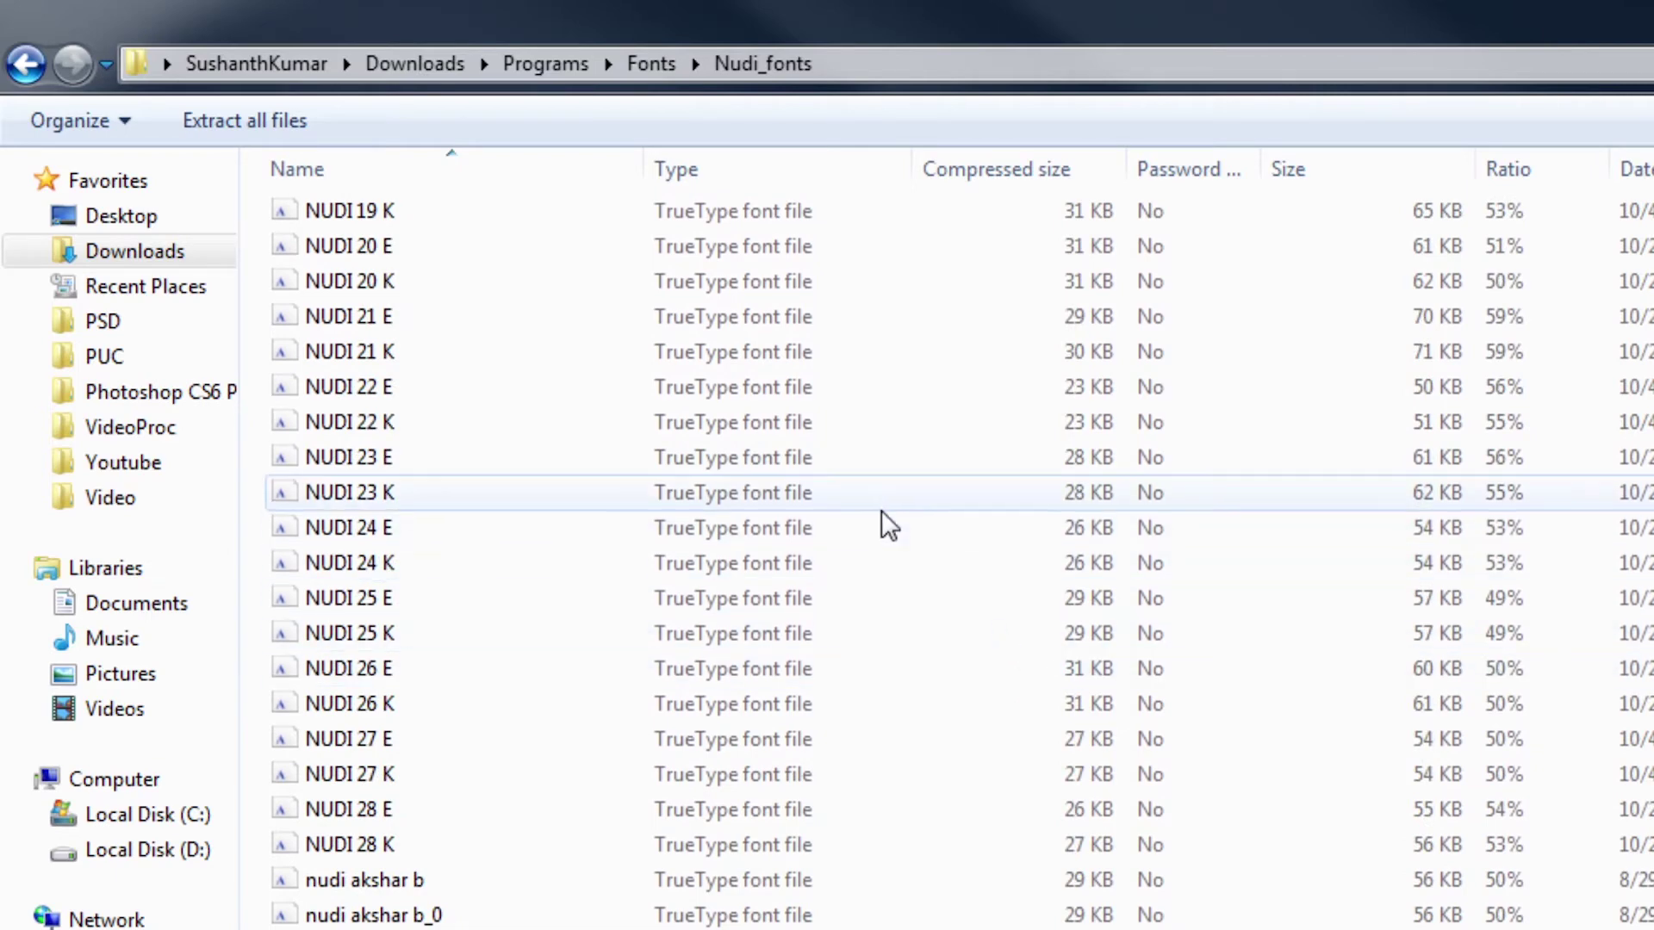
{"action": "scroll", "coordinate": [882, 487], "scroll_direction": "up", "scroll_amount": 5}
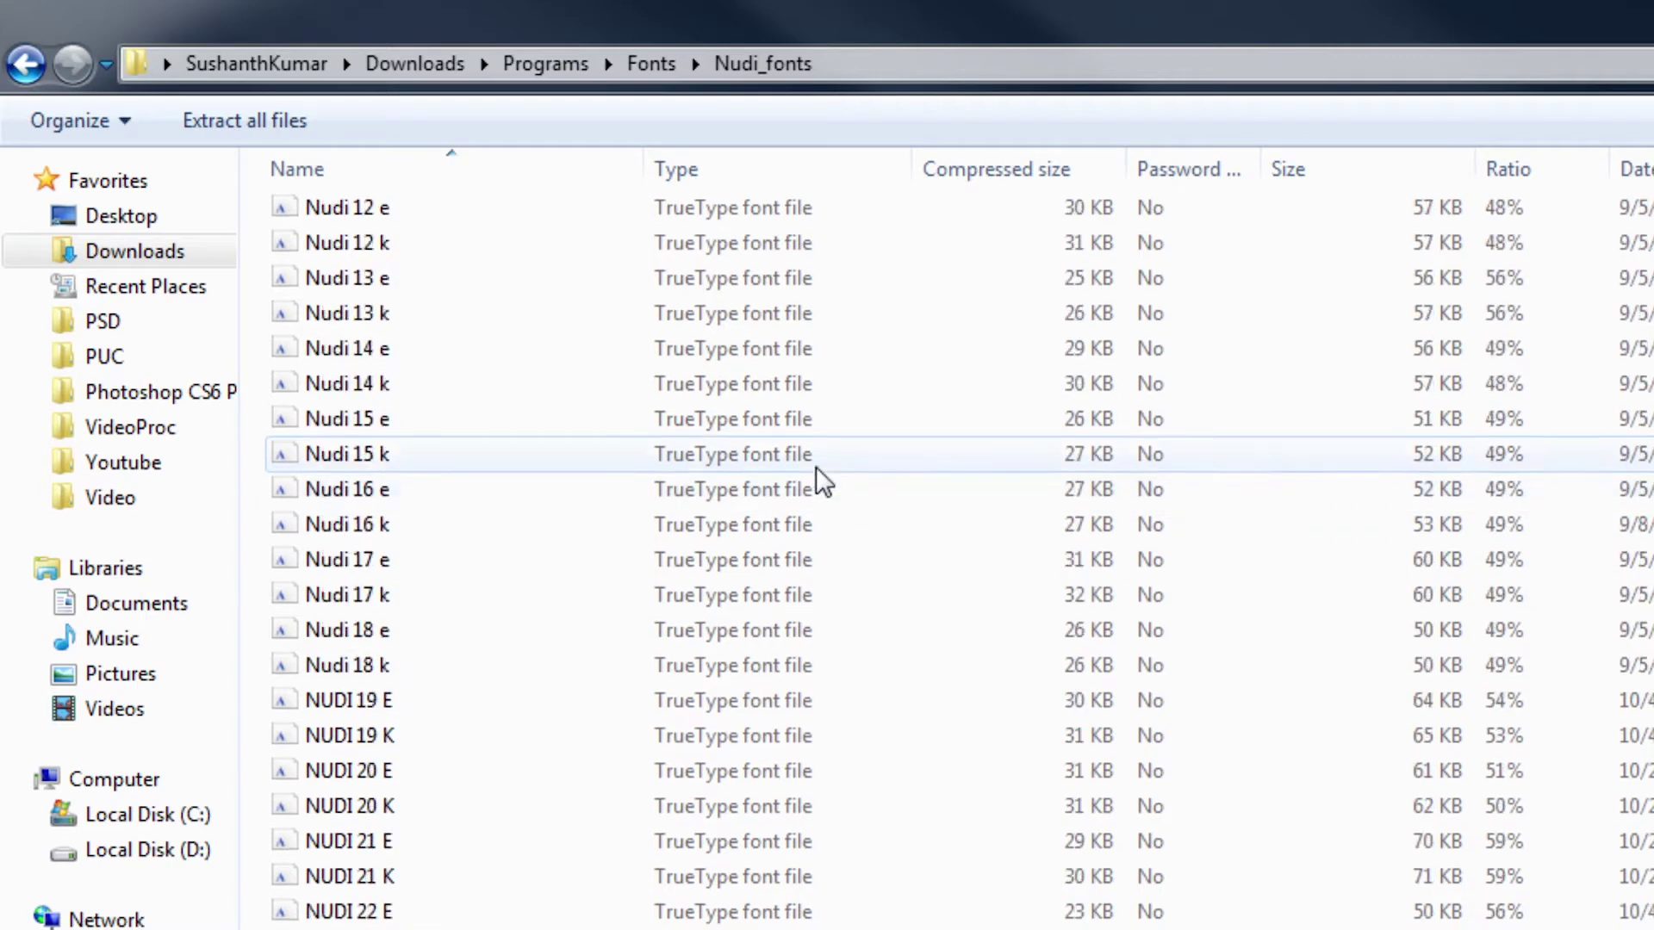
{"action": "left_click", "coordinate": [387, 313]}
{"action": "double_click", "coordinate": [387, 313]}
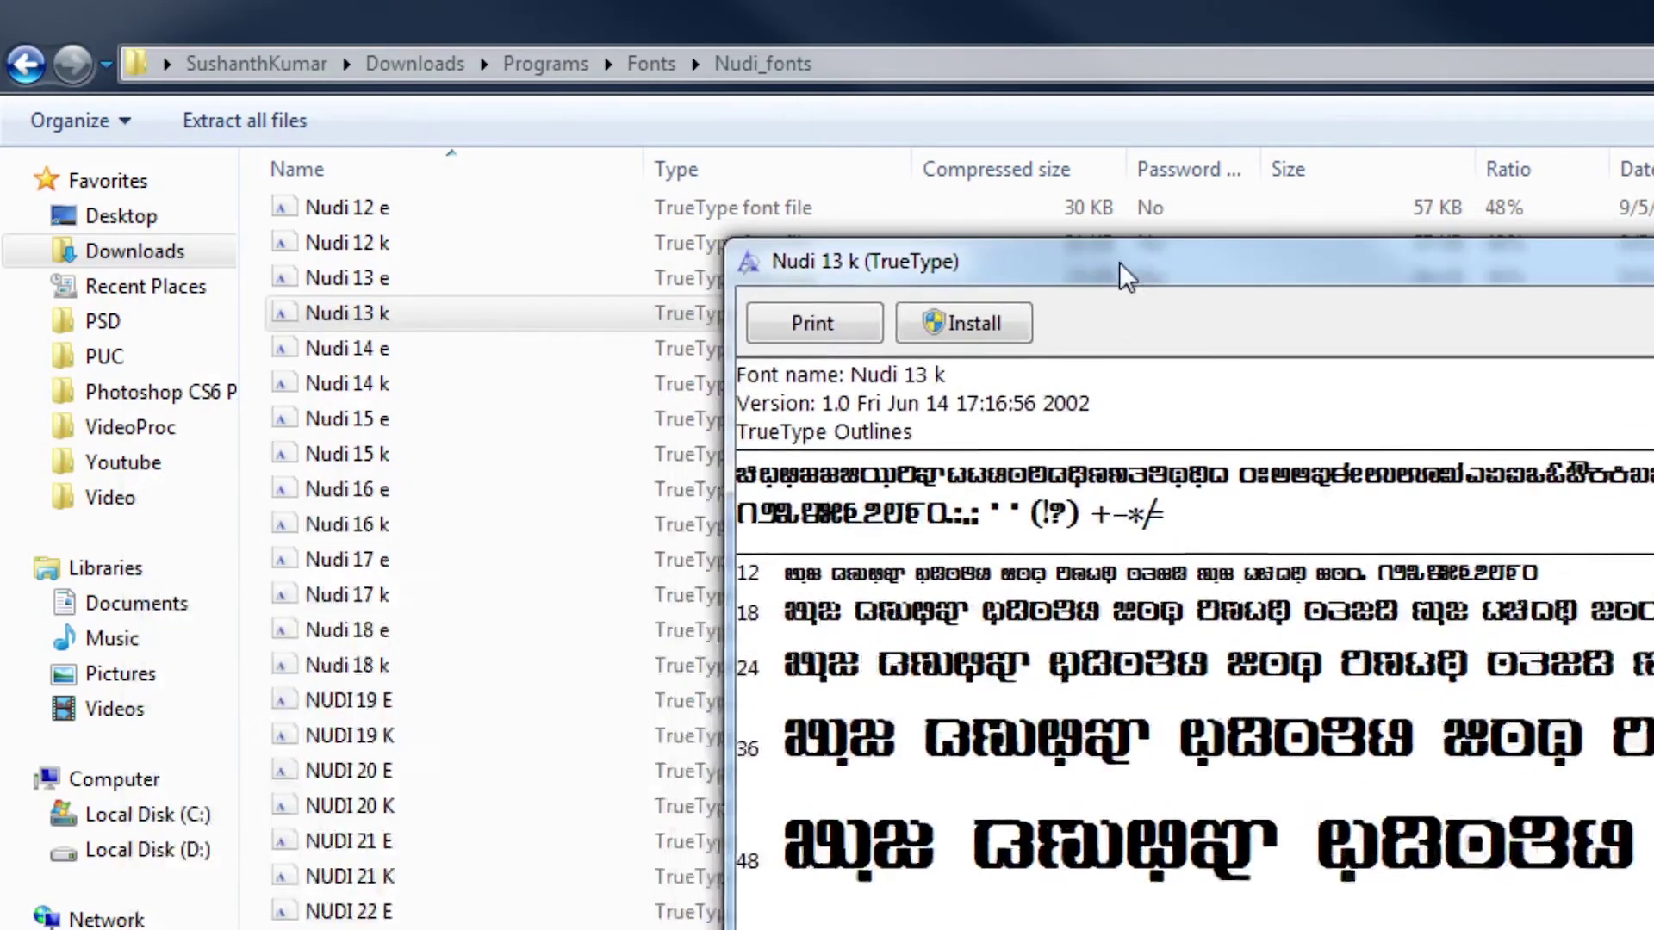
Step: Close the Nudi 13 k preview and return via the breadcrumb to the Programs folder
{"action": "left_click_drag", "start_coordinate": [1119, 261], "coordinate": [1067, 262]}
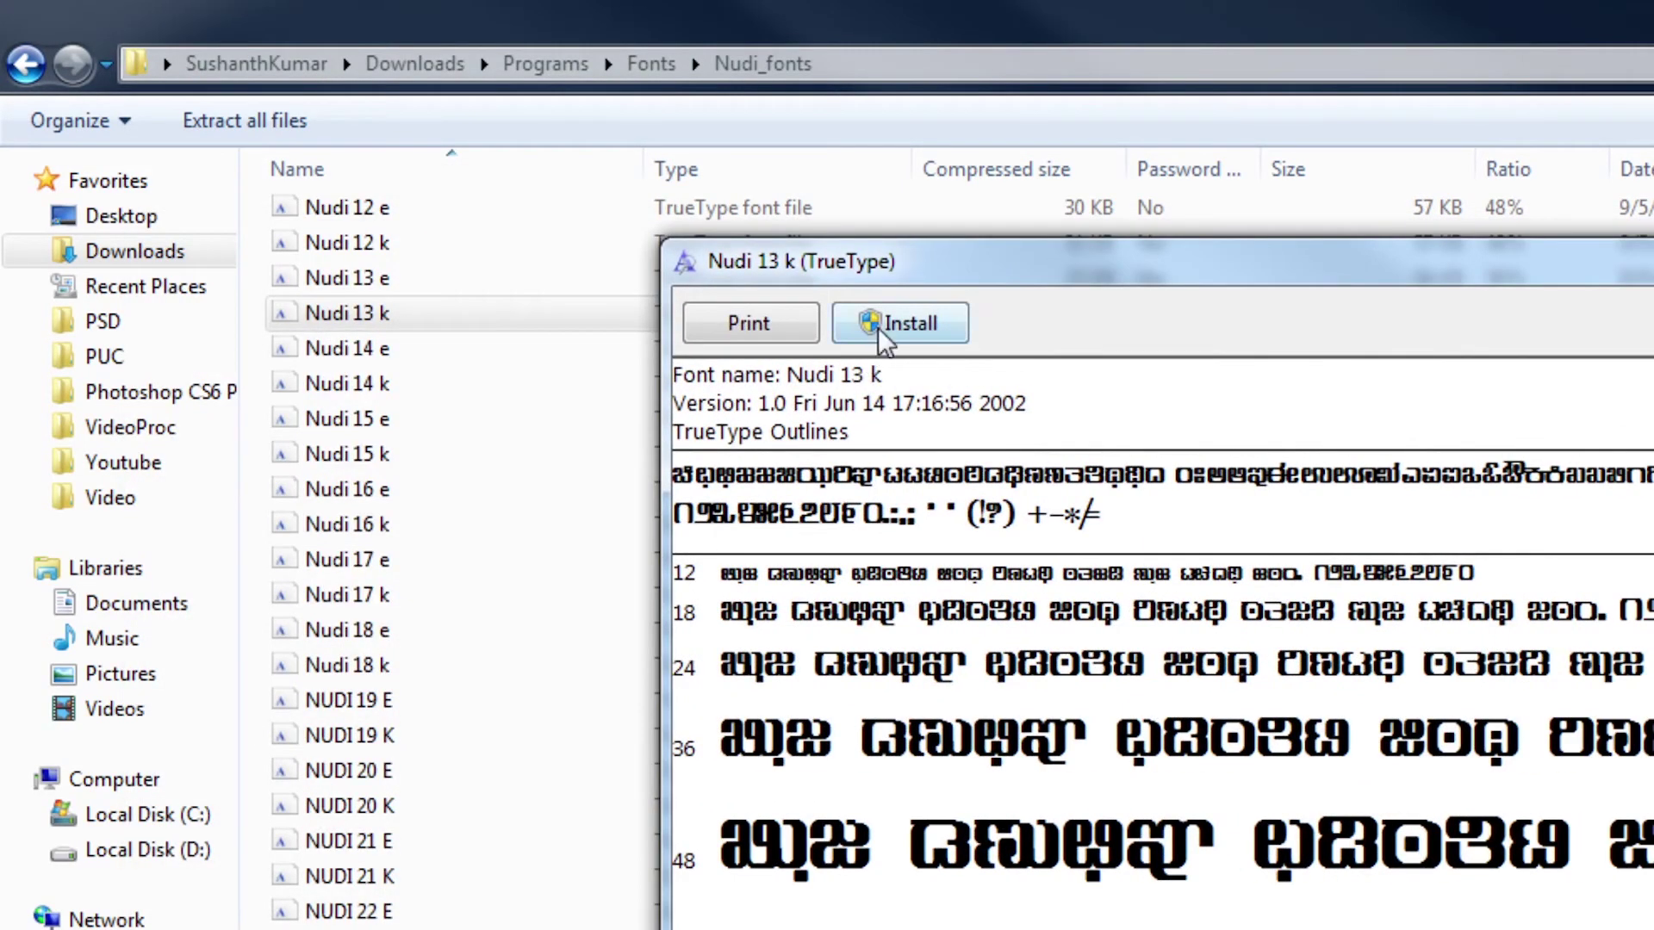
{"action": "key", "text": "alt+F4"}
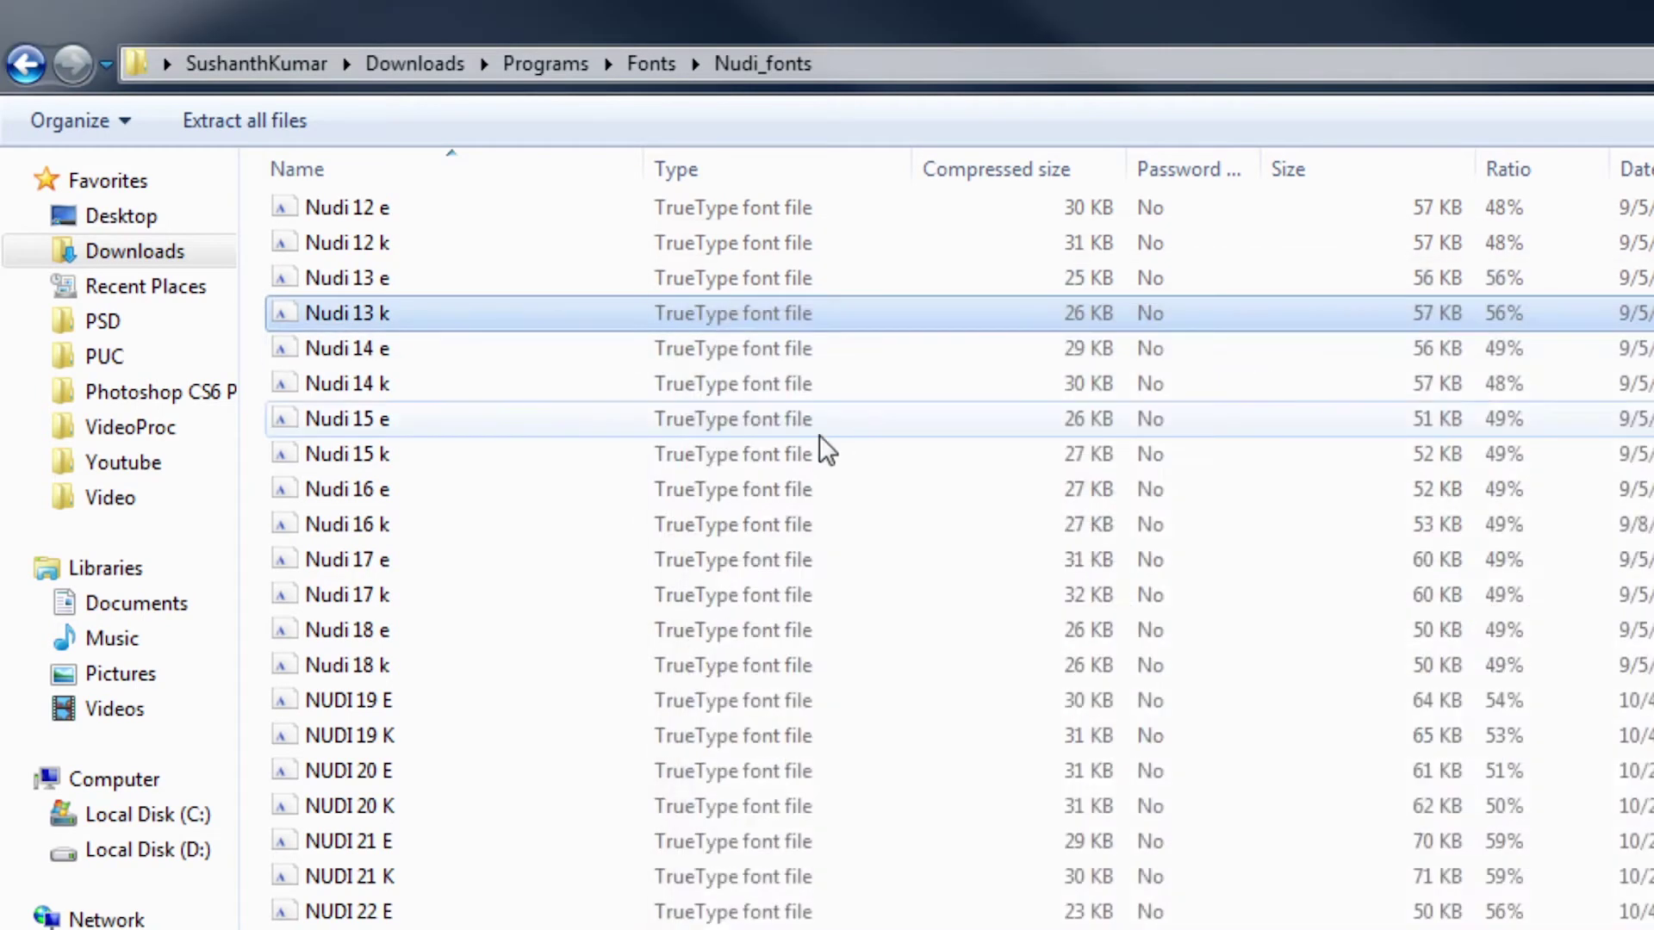
{"action": "key", "text": "ctrl+a"}
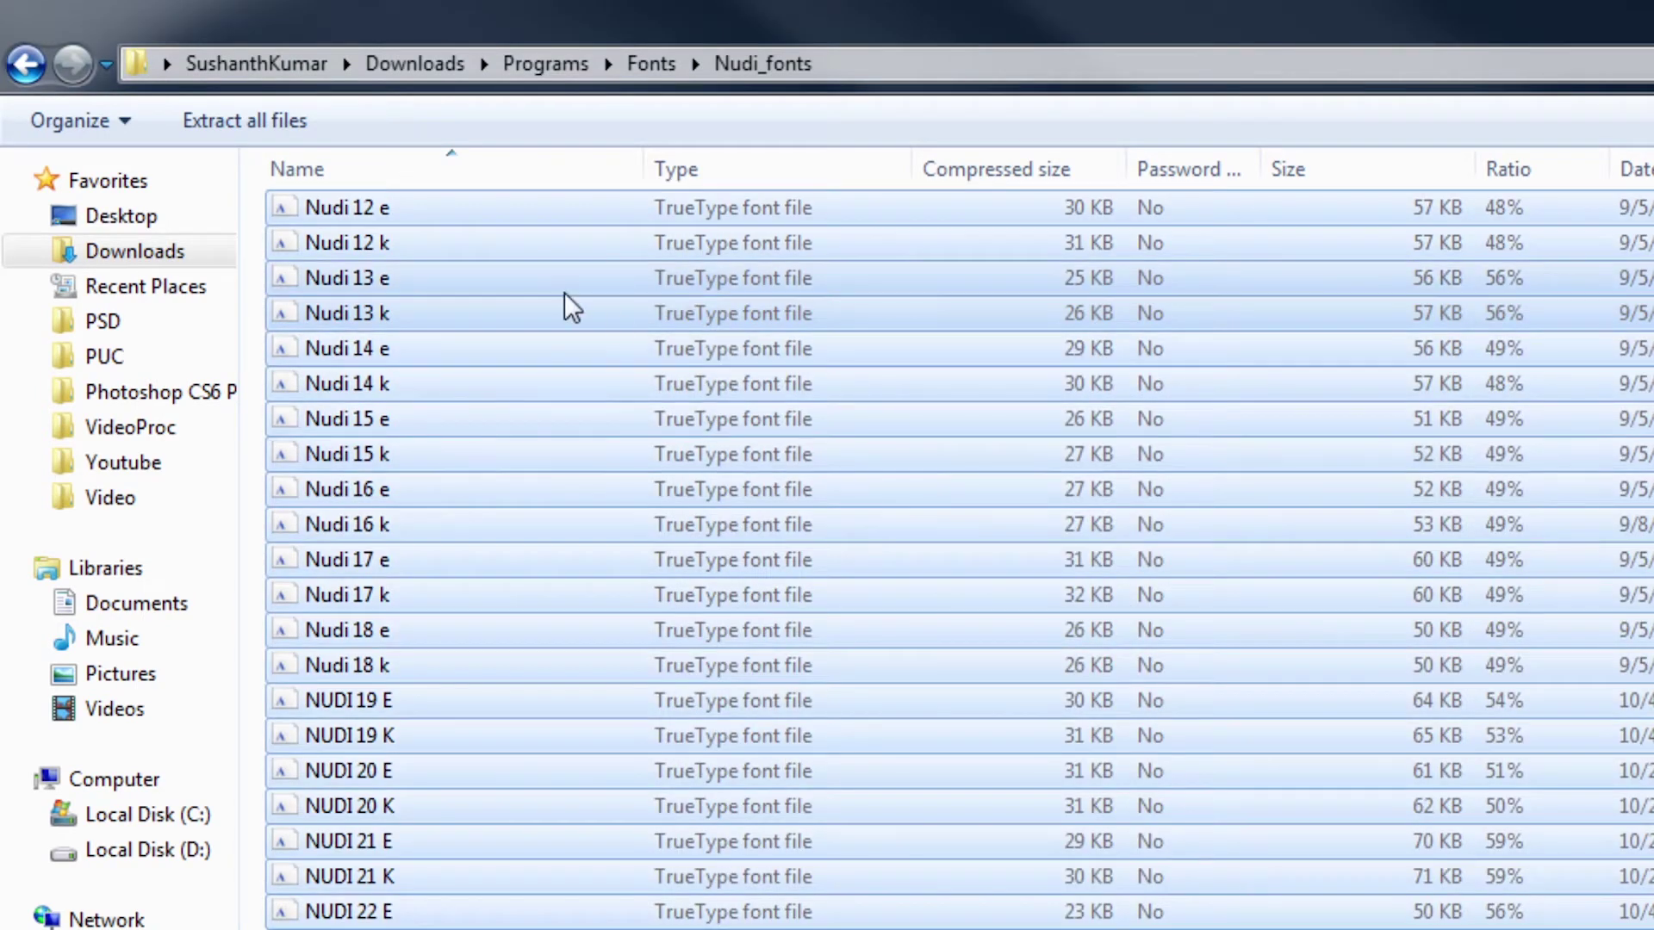
{"action": "right_click", "coordinate": [565, 293]}
{"action": "left_click", "coordinate": [1344, 228]}
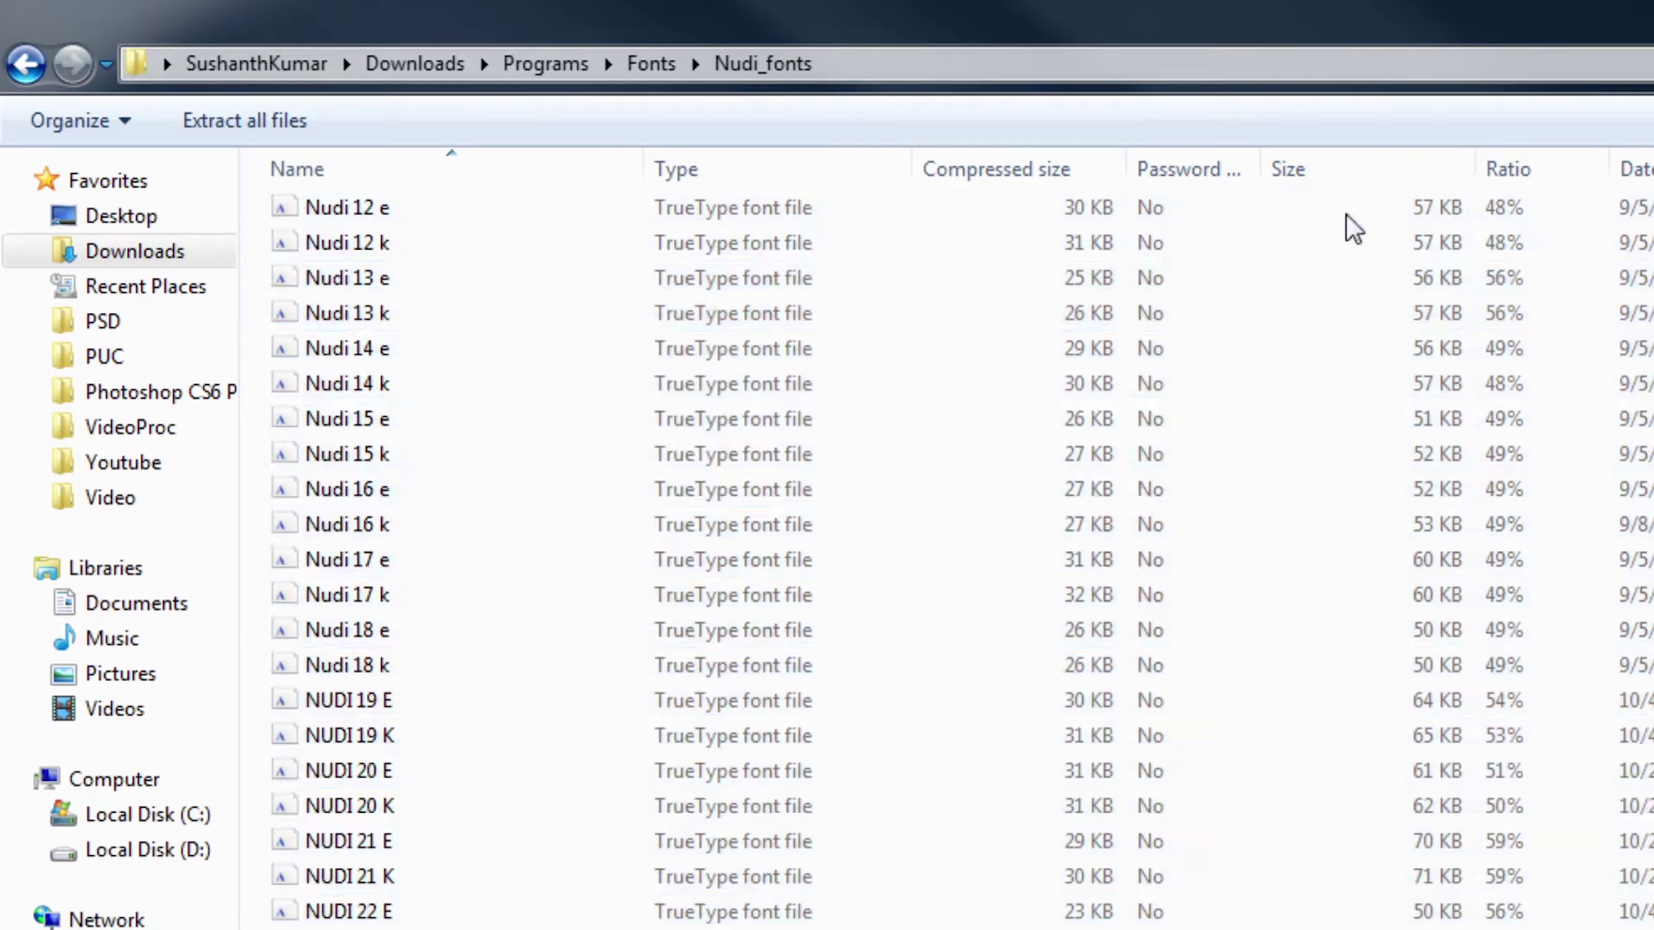
{"action": "left_click", "coordinate": [651, 63]}
{"action": "left_click", "coordinate": [545, 63]}
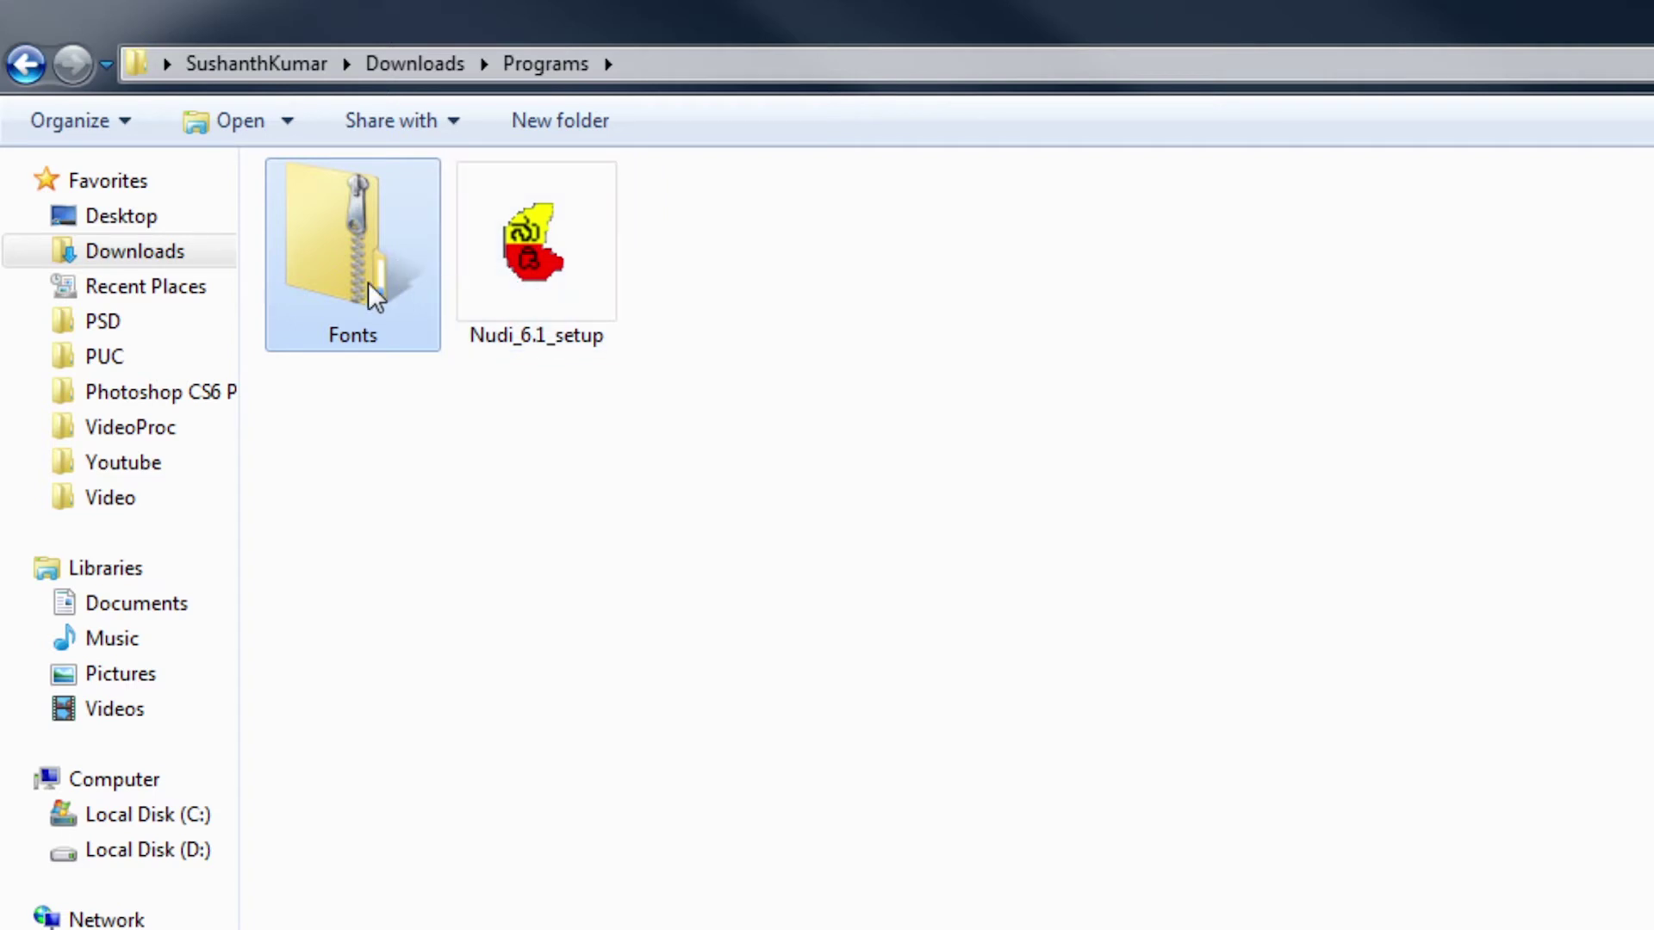
{"action": "left_click", "coordinate": [687, 385]}
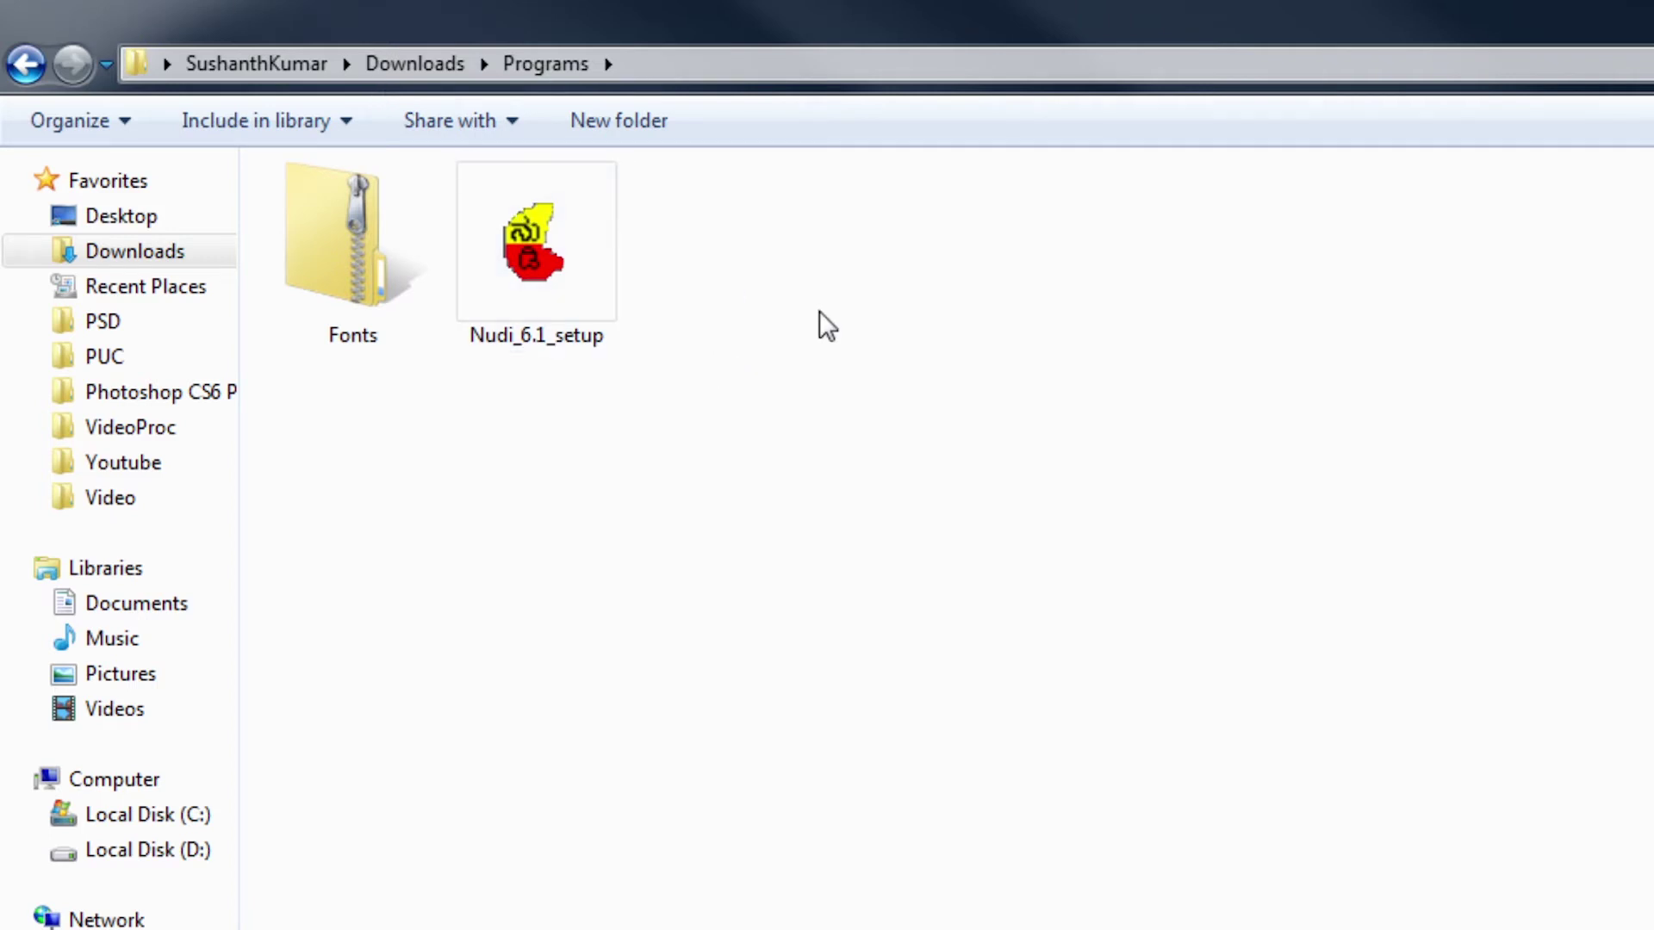
Step: Launch the Nudi_6.1_setup installer and centre its window
{"action": "left_click", "coordinate": [541, 219]}
{"action": "double_click", "coordinate": [541, 219]}
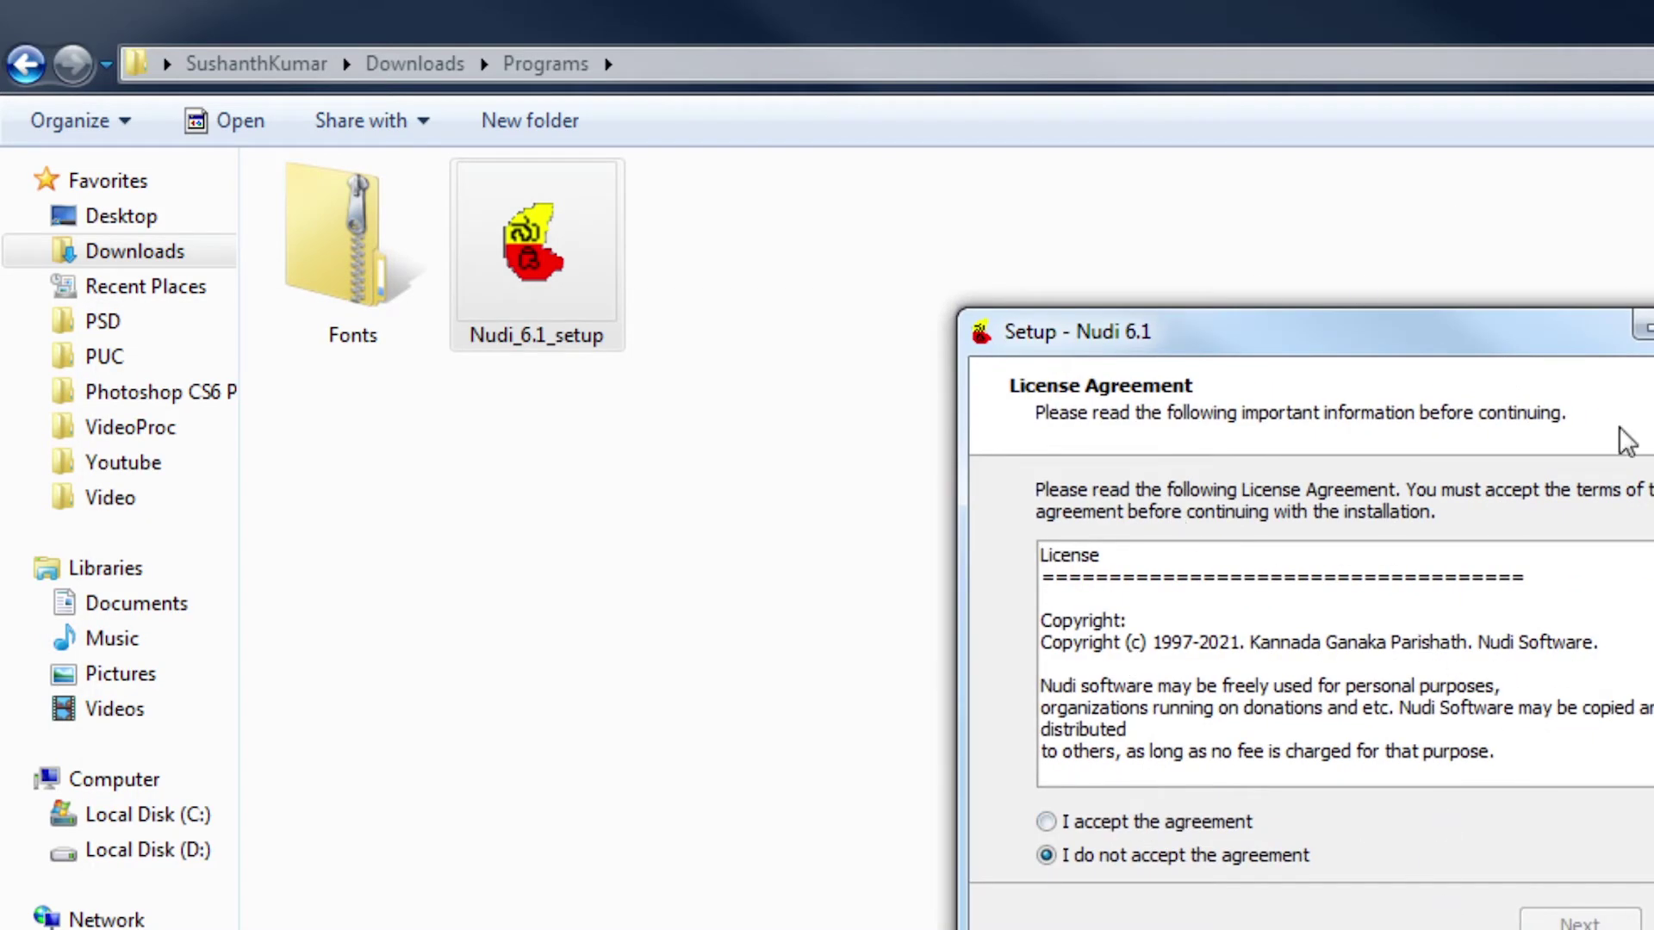
{"action": "left_click_drag", "start_coordinate": [1478, 332], "coordinate": [1073, 231]}
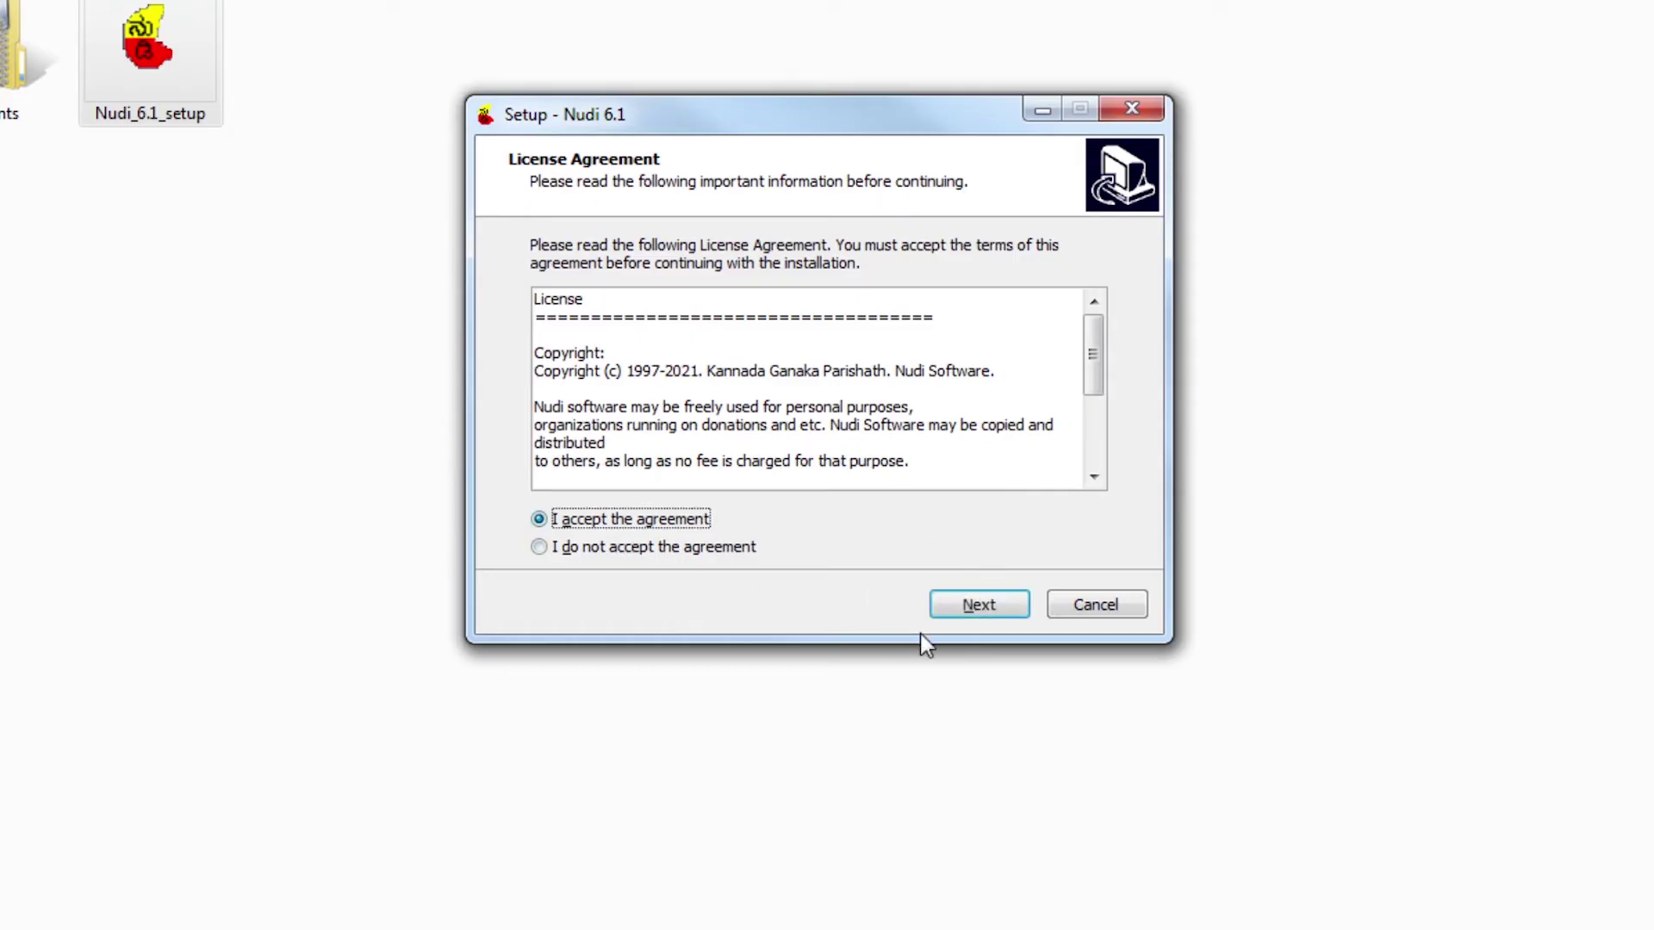
Step: Accept the licence, keep the desktop shortcut, install Nudi 6.1 and finish the wizard
{"action": "left_click", "coordinate": [990, 606]}
{"action": "left_click", "coordinate": [1002, 608]}
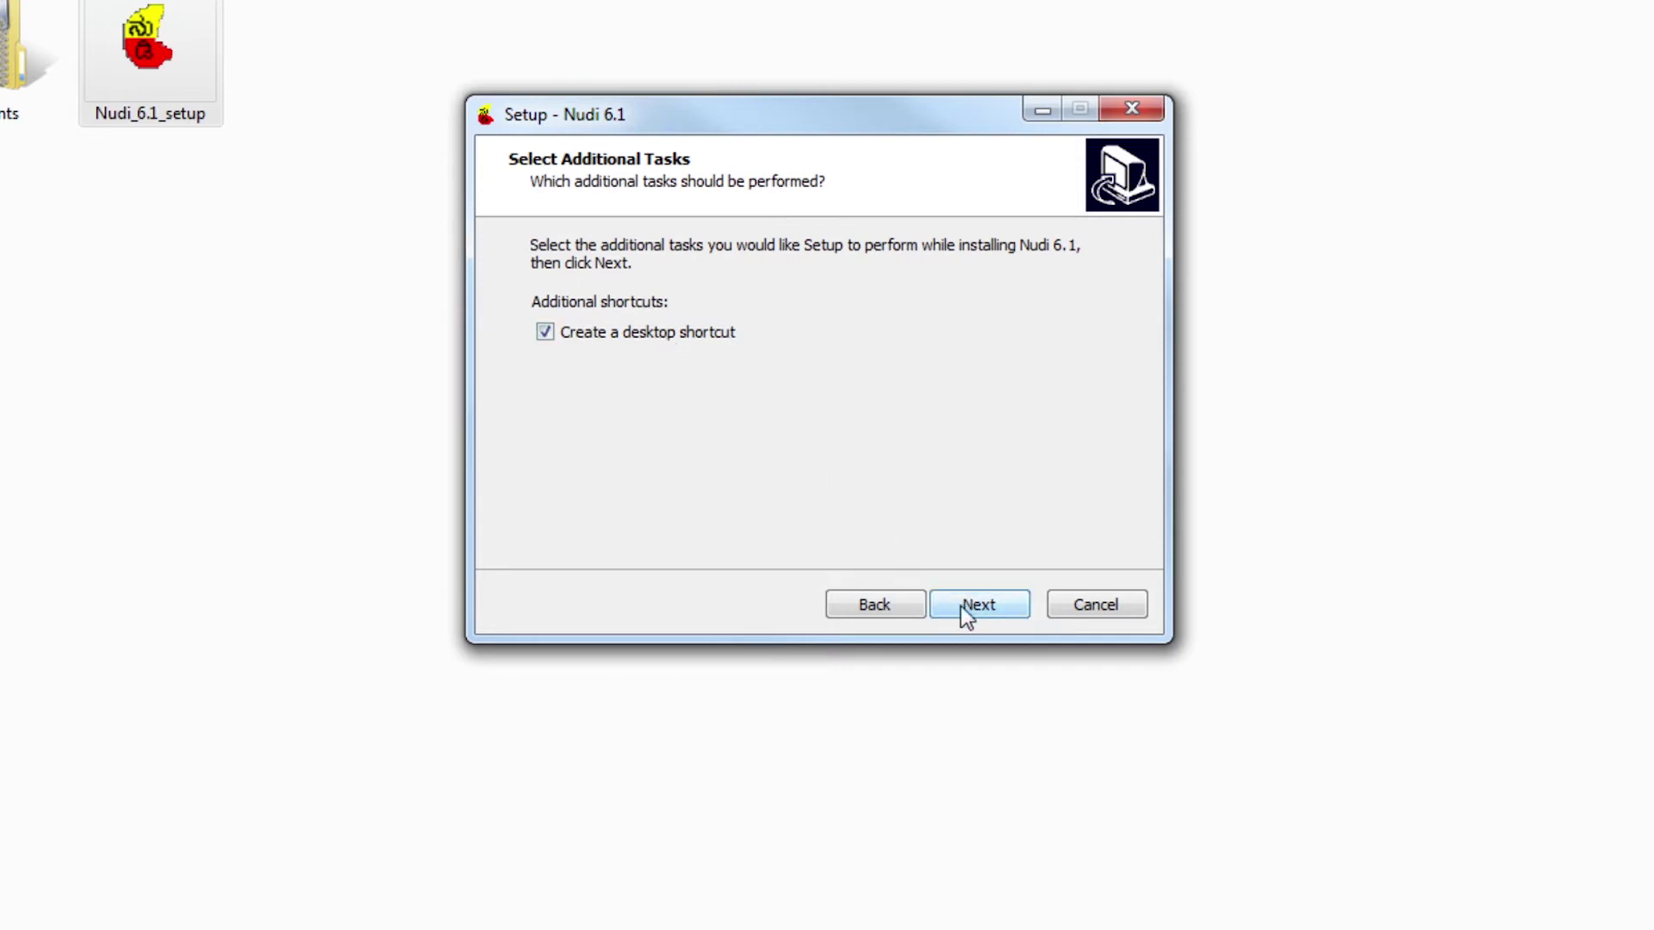
{"action": "left_click", "coordinate": [963, 607]}
{"action": "left_click", "coordinate": [965, 607]}
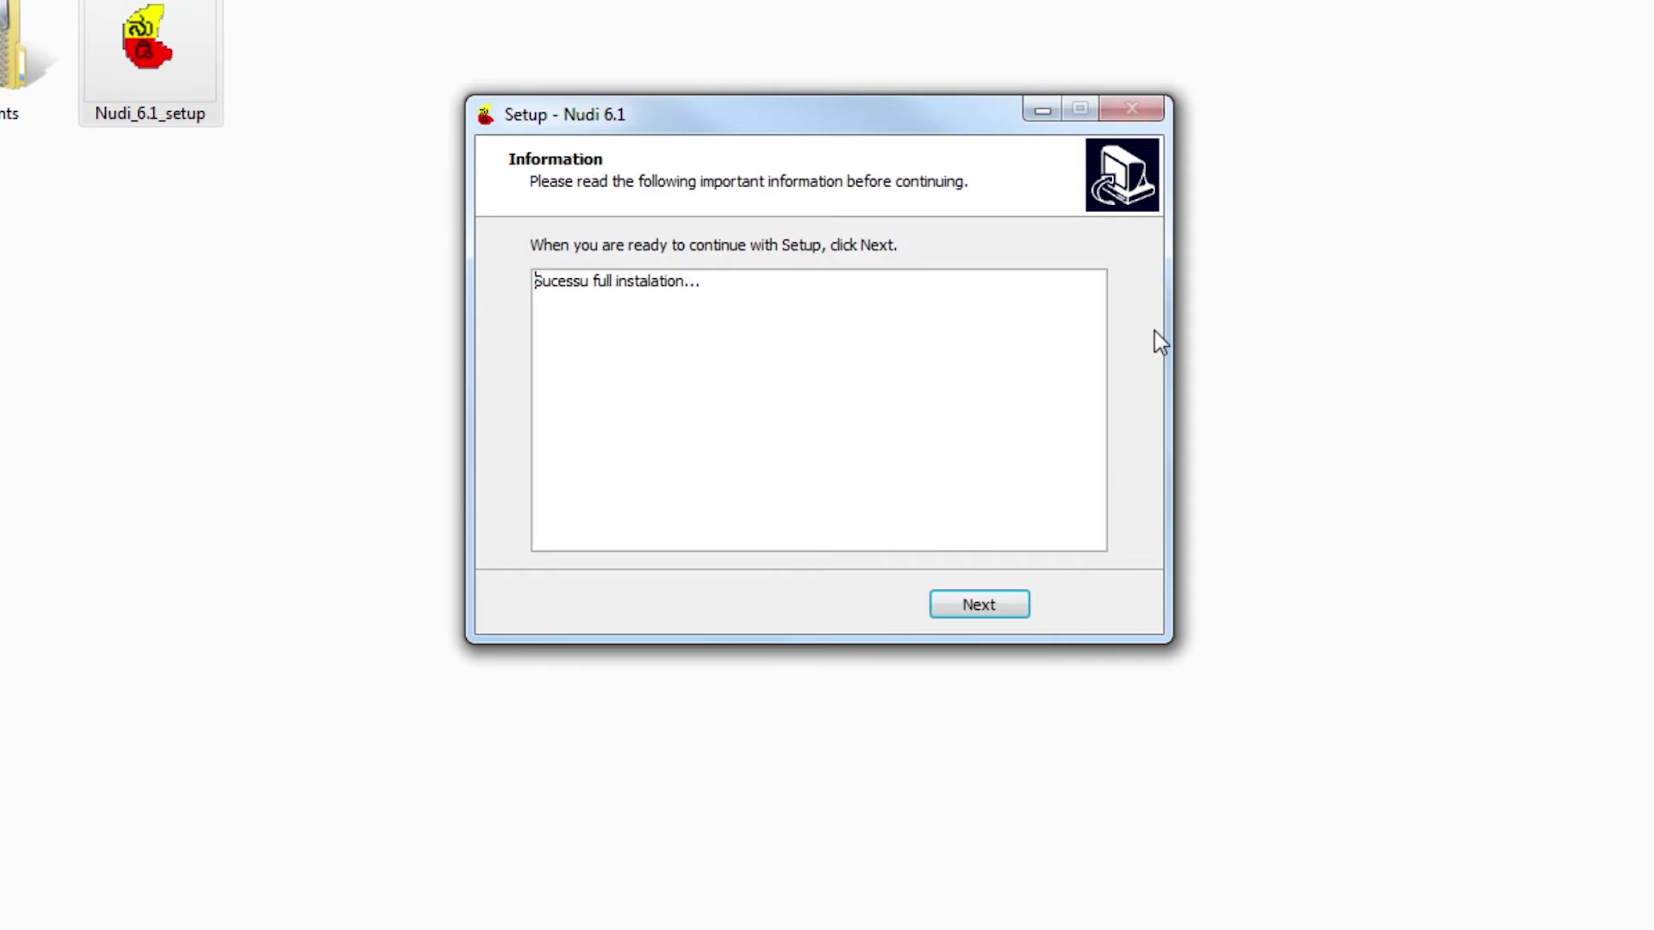
{"action": "left_click", "coordinate": [989, 608]}
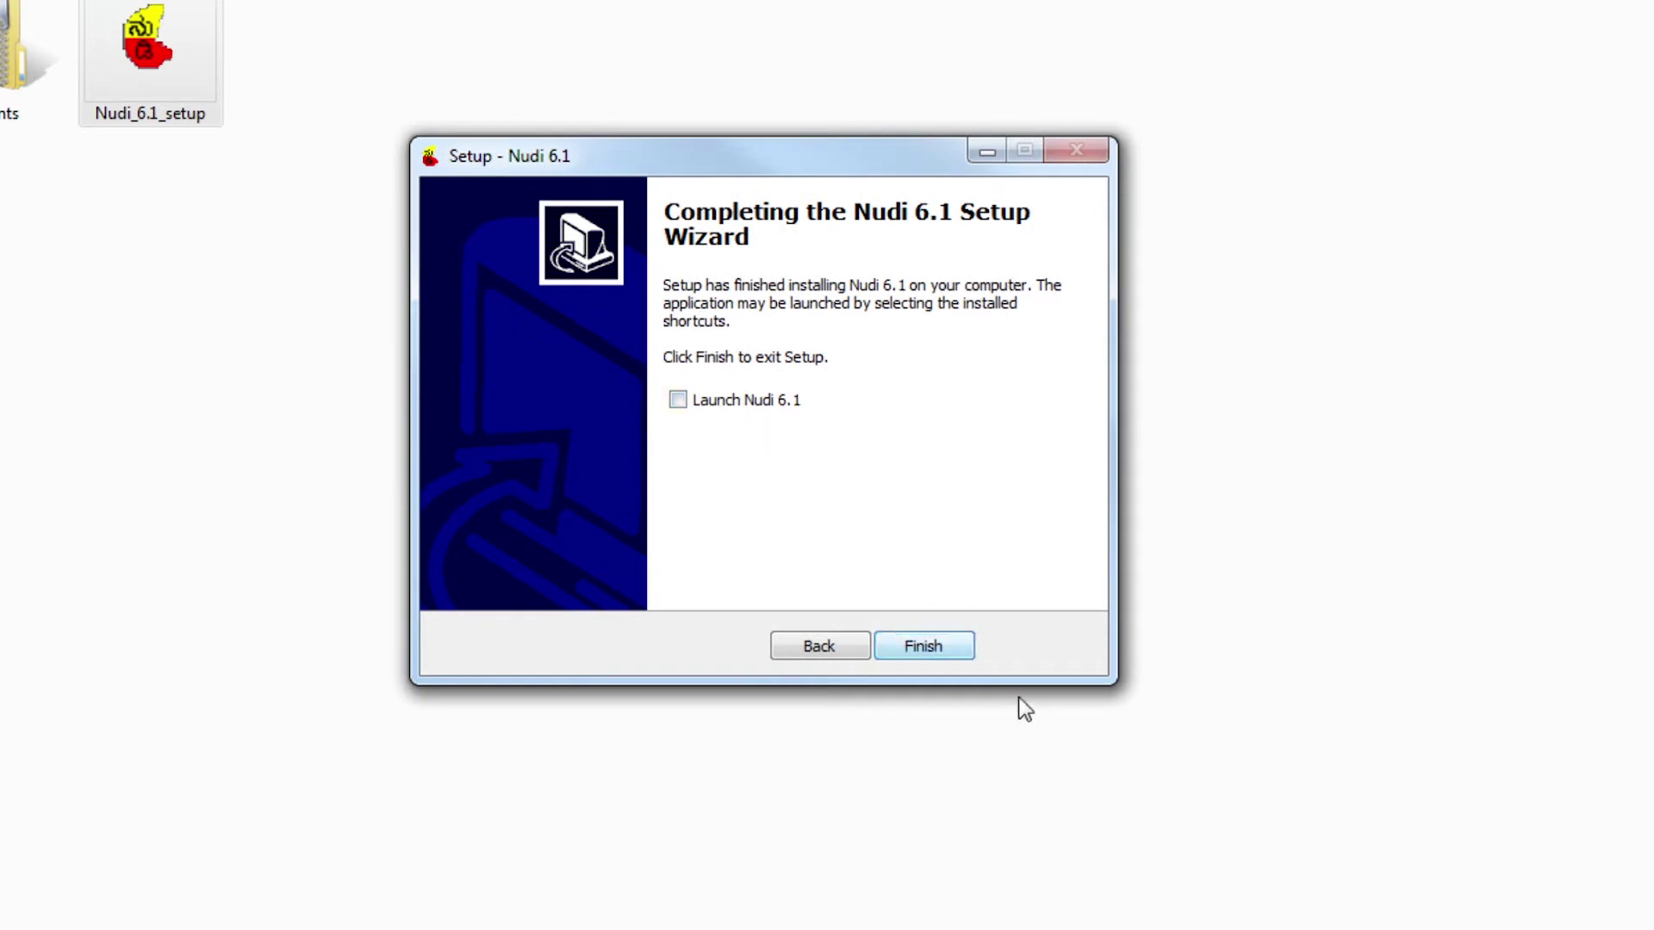
{"action": "left_click", "coordinate": [926, 642]}
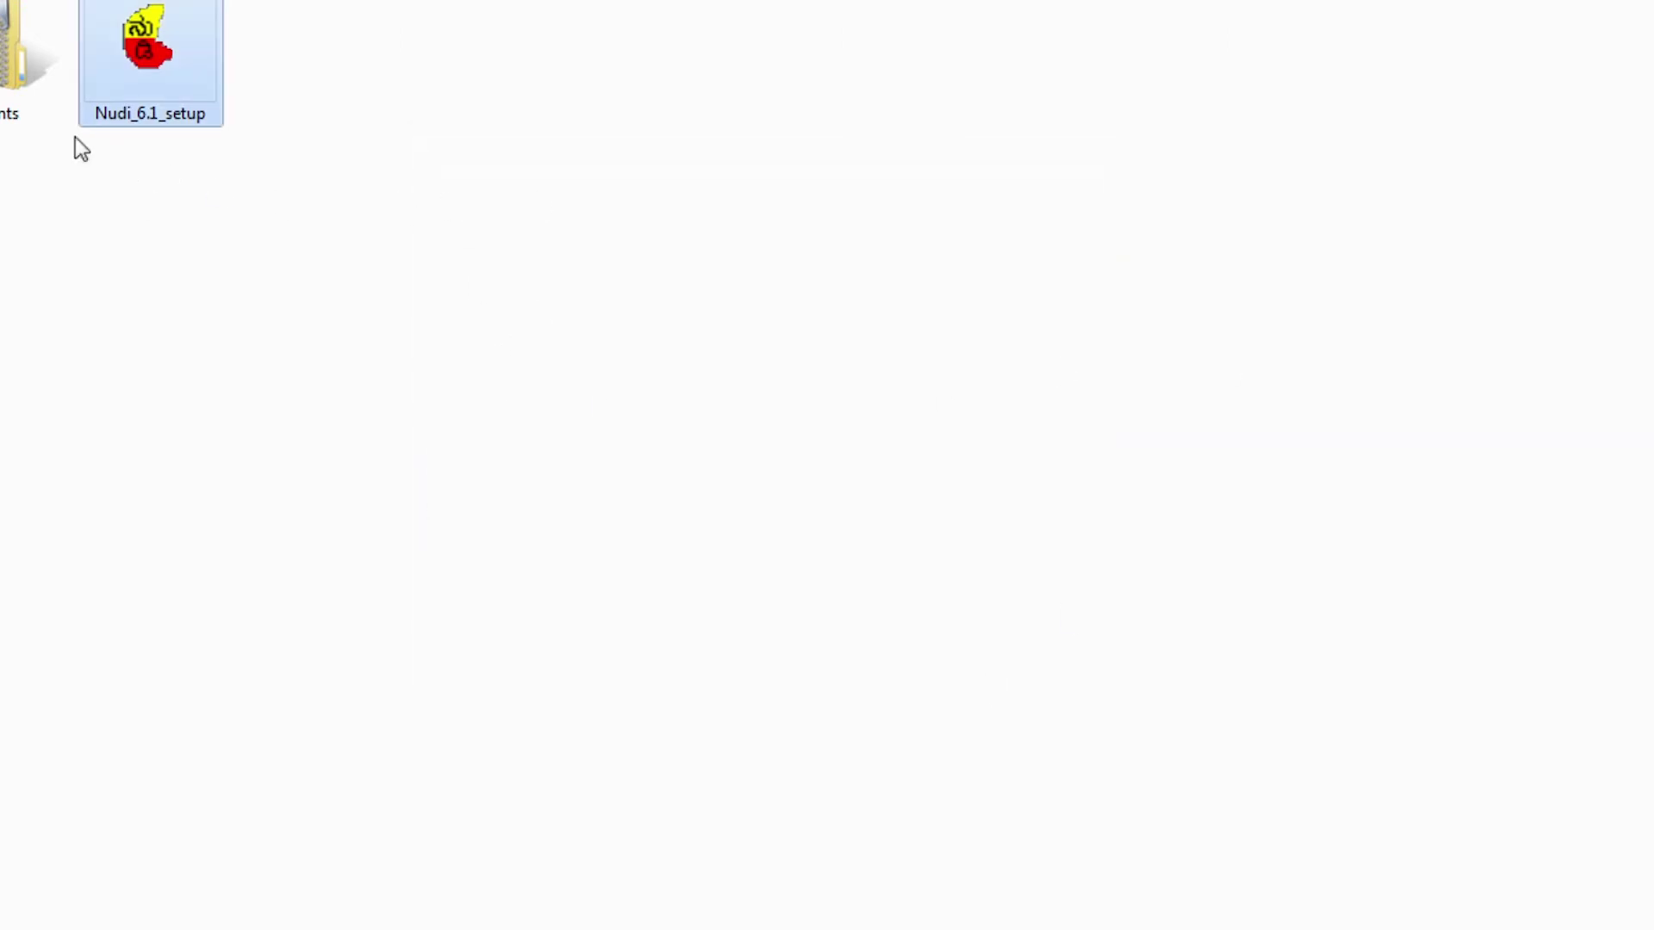
Step: Extract the Fonts archive with 7-Zip into a new Fonts folder
{"action": "left_click", "coordinate": [51, 112]}
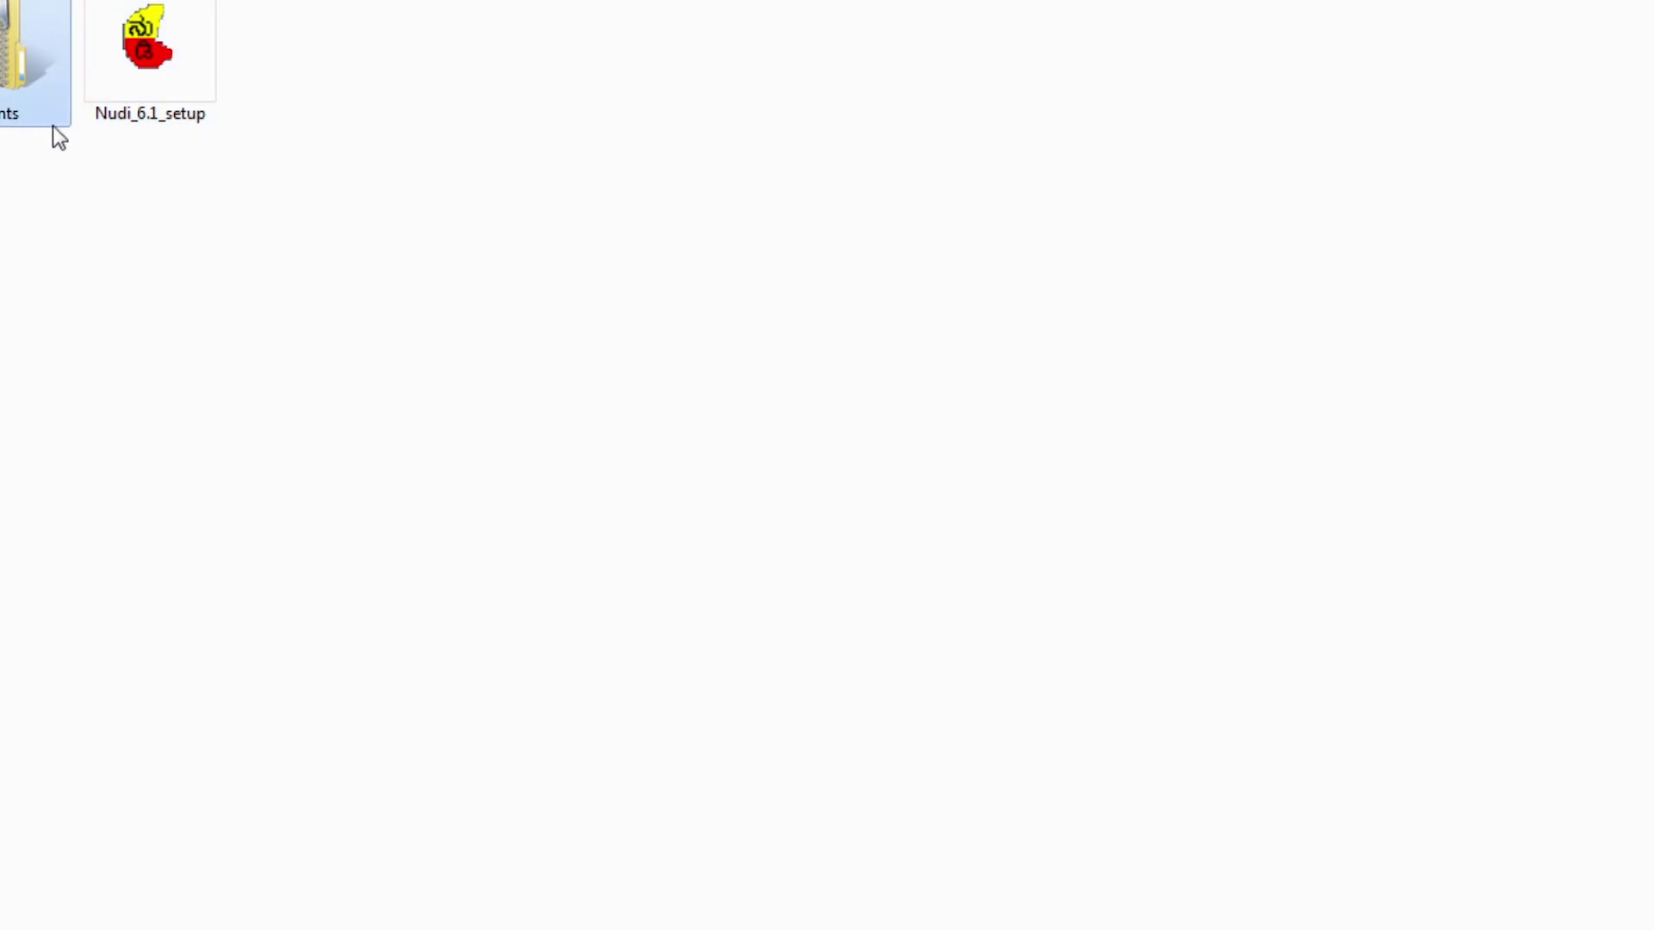
{"action": "right_click", "coordinate": [23, 51]}
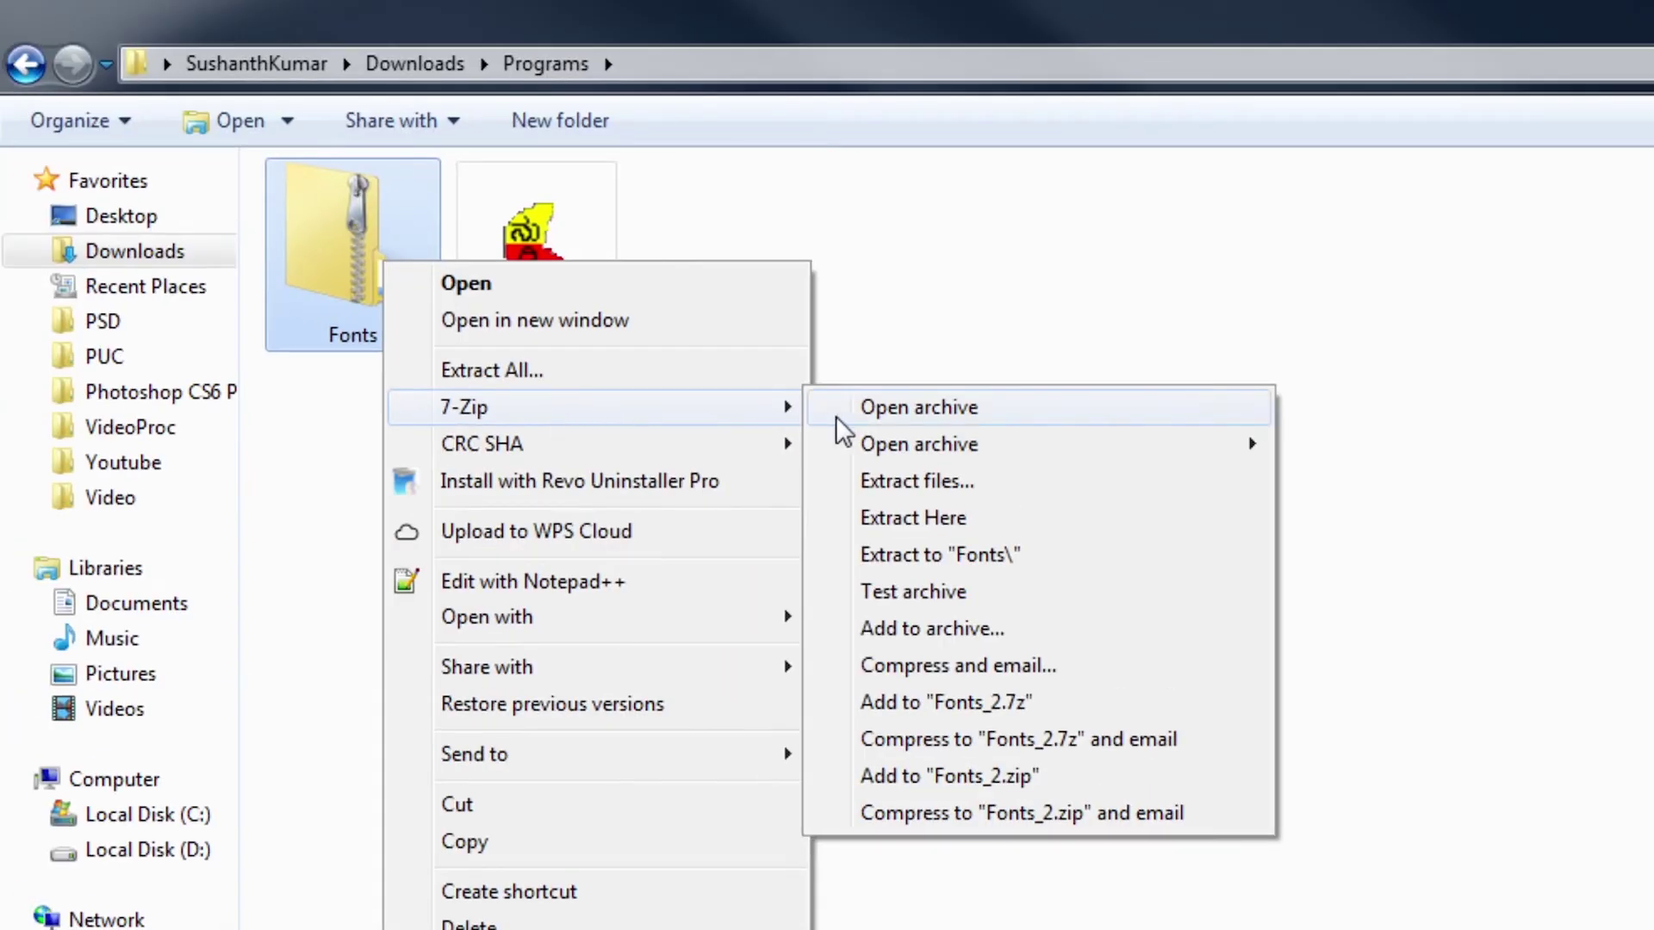
{"action": "mouse_move", "coordinate": [595, 407]}
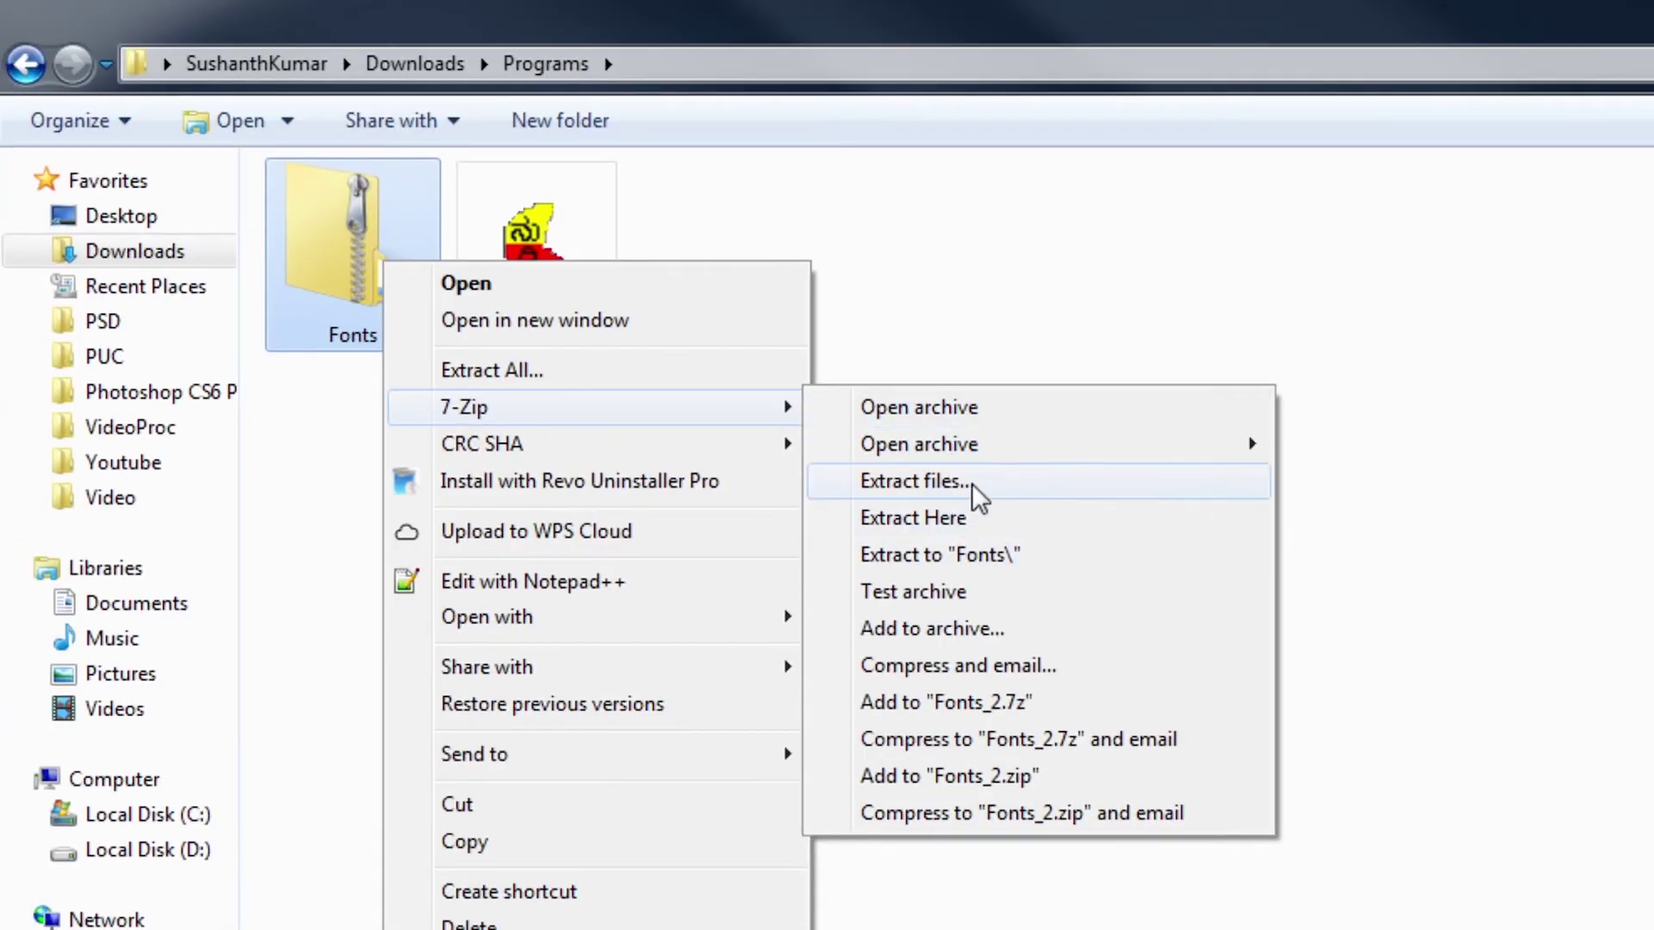
{"action": "left_click", "coordinate": [1275, 339]}
{"action": "right_click", "coordinate": [386, 272]}
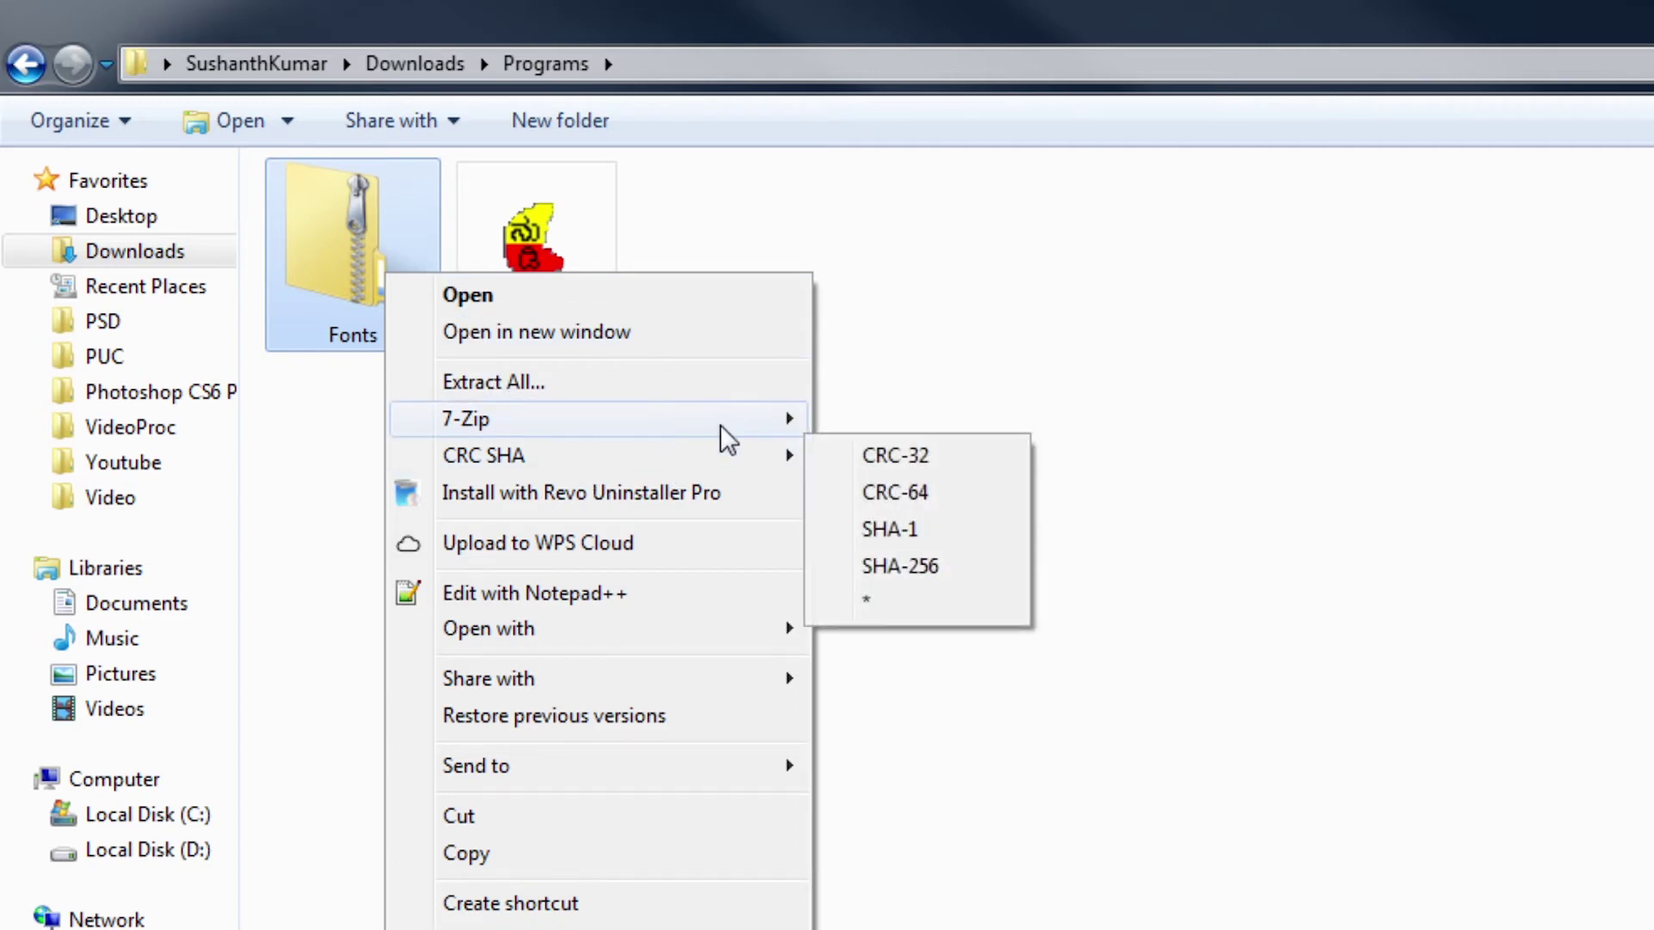
{"action": "mouse_move", "coordinate": [594, 418]}
{"action": "left_click", "coordinate": [982, 569]}
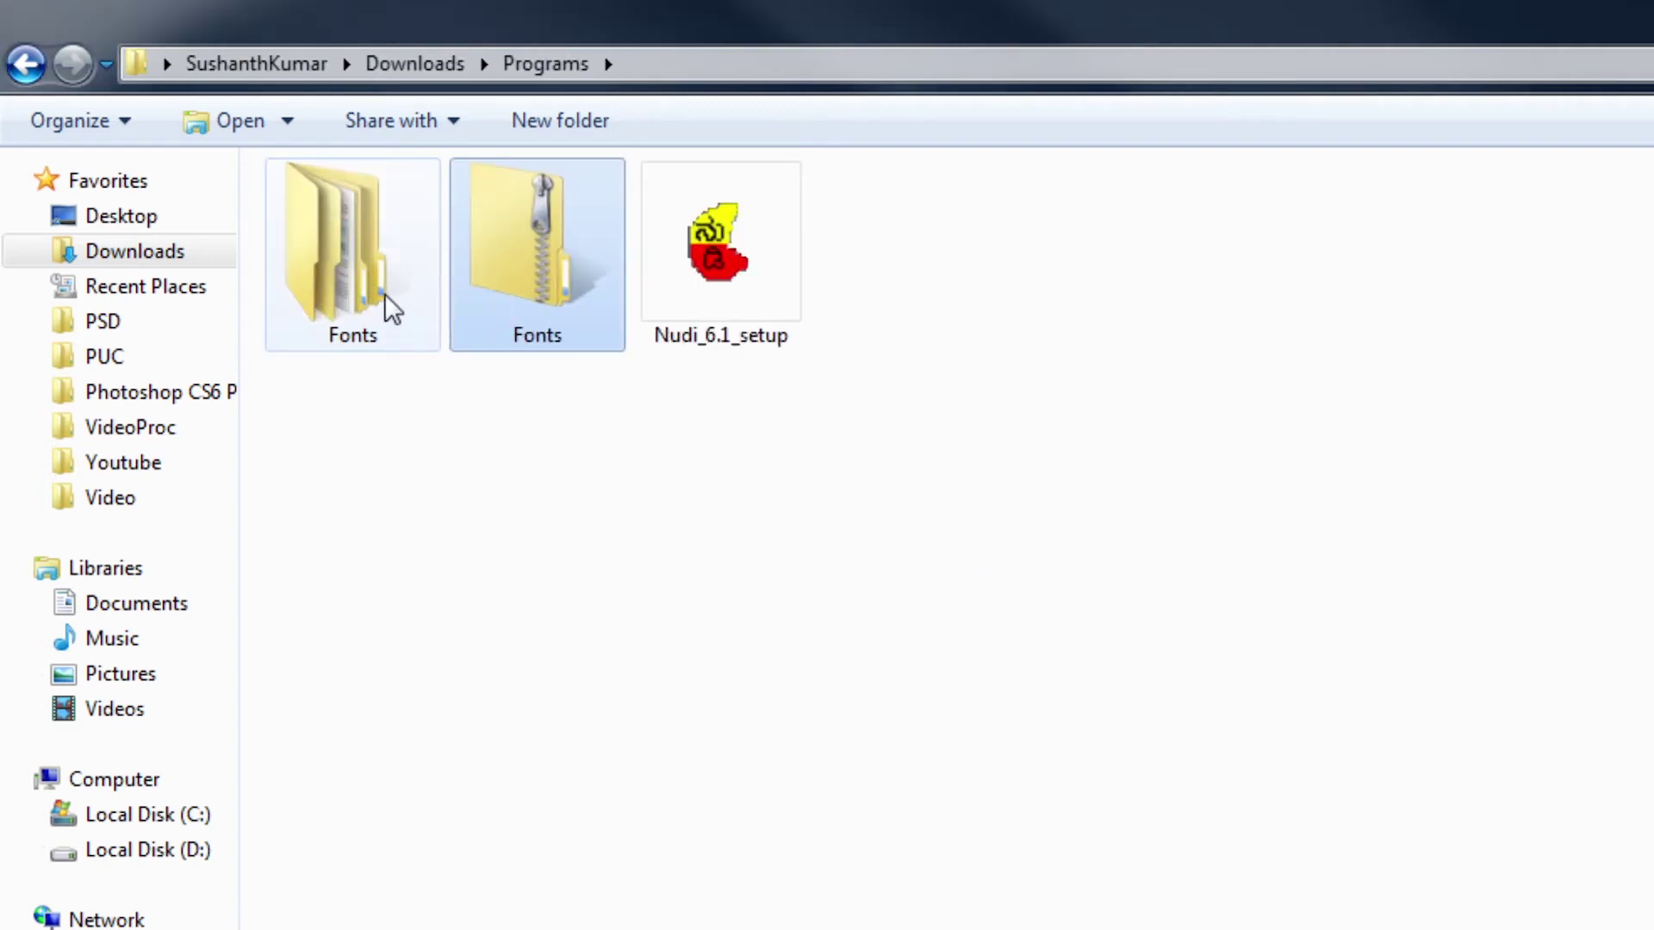
Step: Open the extracted Fonts folder's Nudi_fonts subfolder and browse the TrueType files
{"action": "double_click", "coordinate": [348, 233]}
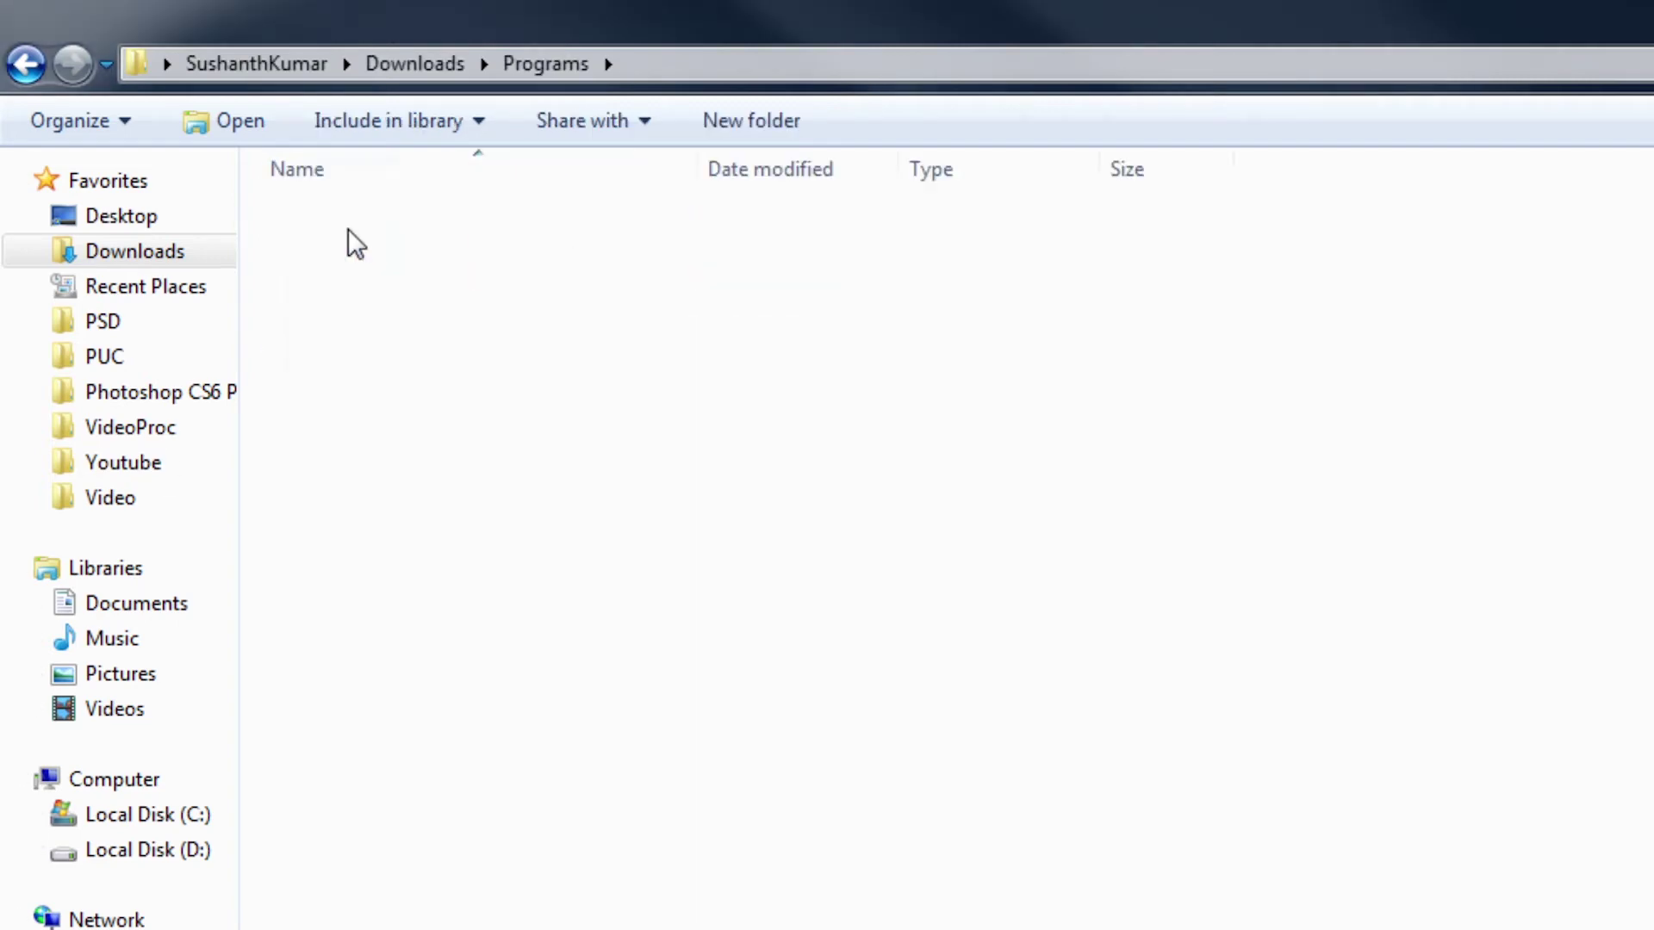
{"action": "left_click", "coordinate": [438, 224]}
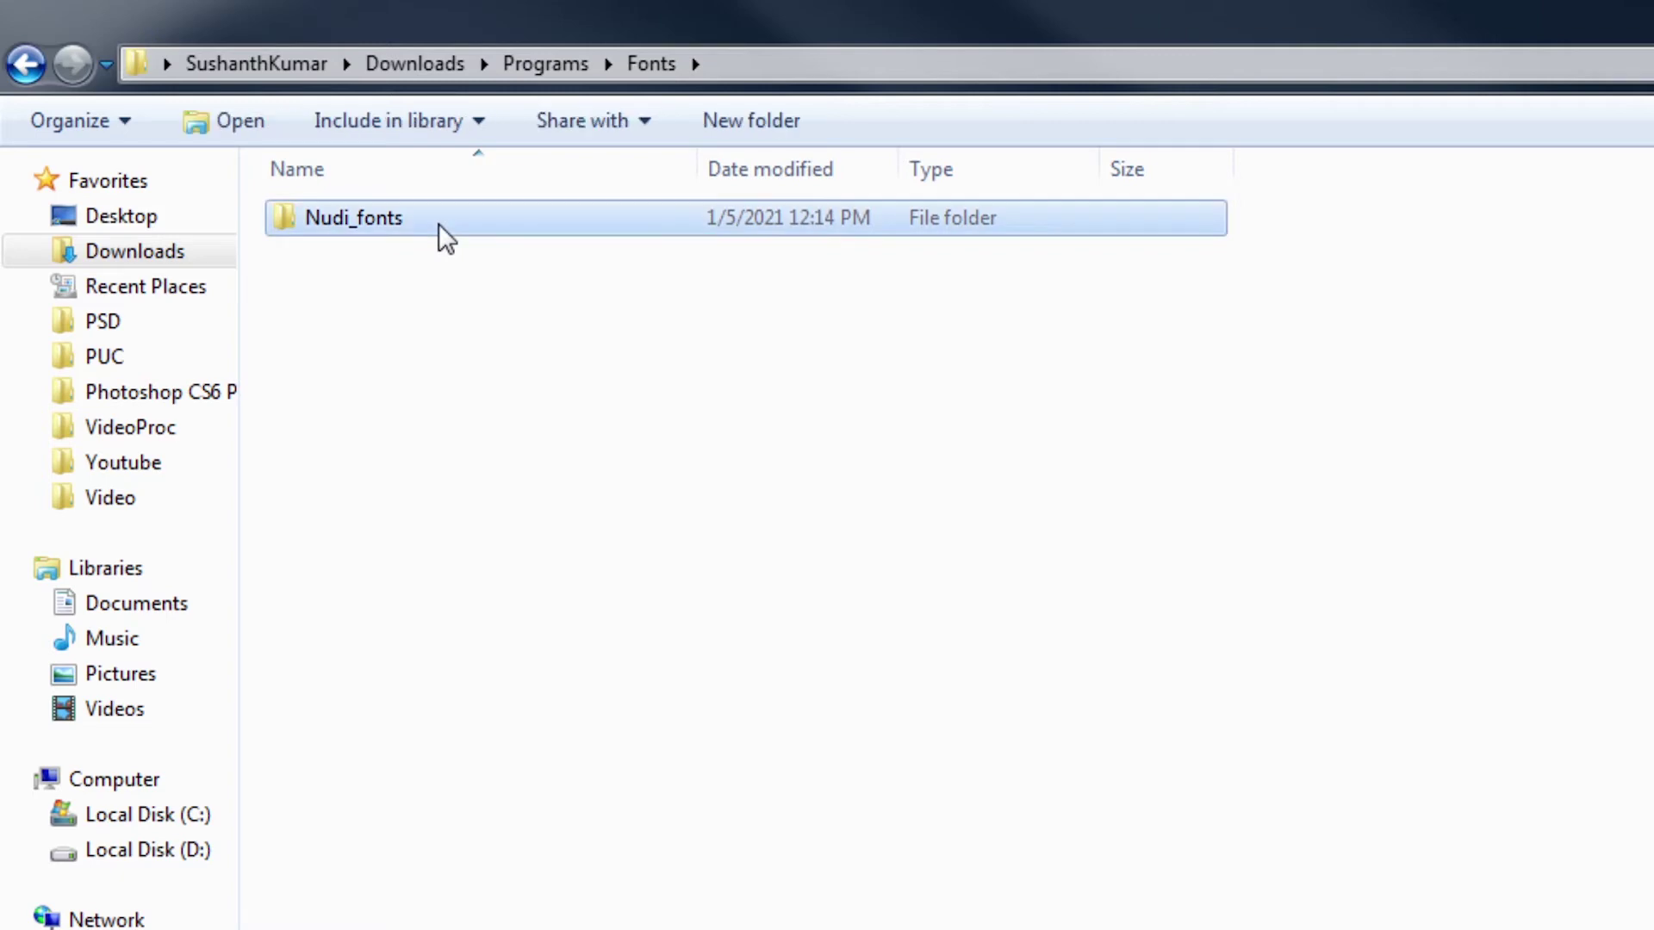
{"action": "double_click", "coordinate": [438, 224]}
{"action": "scroll", "coordinate": [1108, 425], "scroll_direction": "down", "scroll_amount": 4}
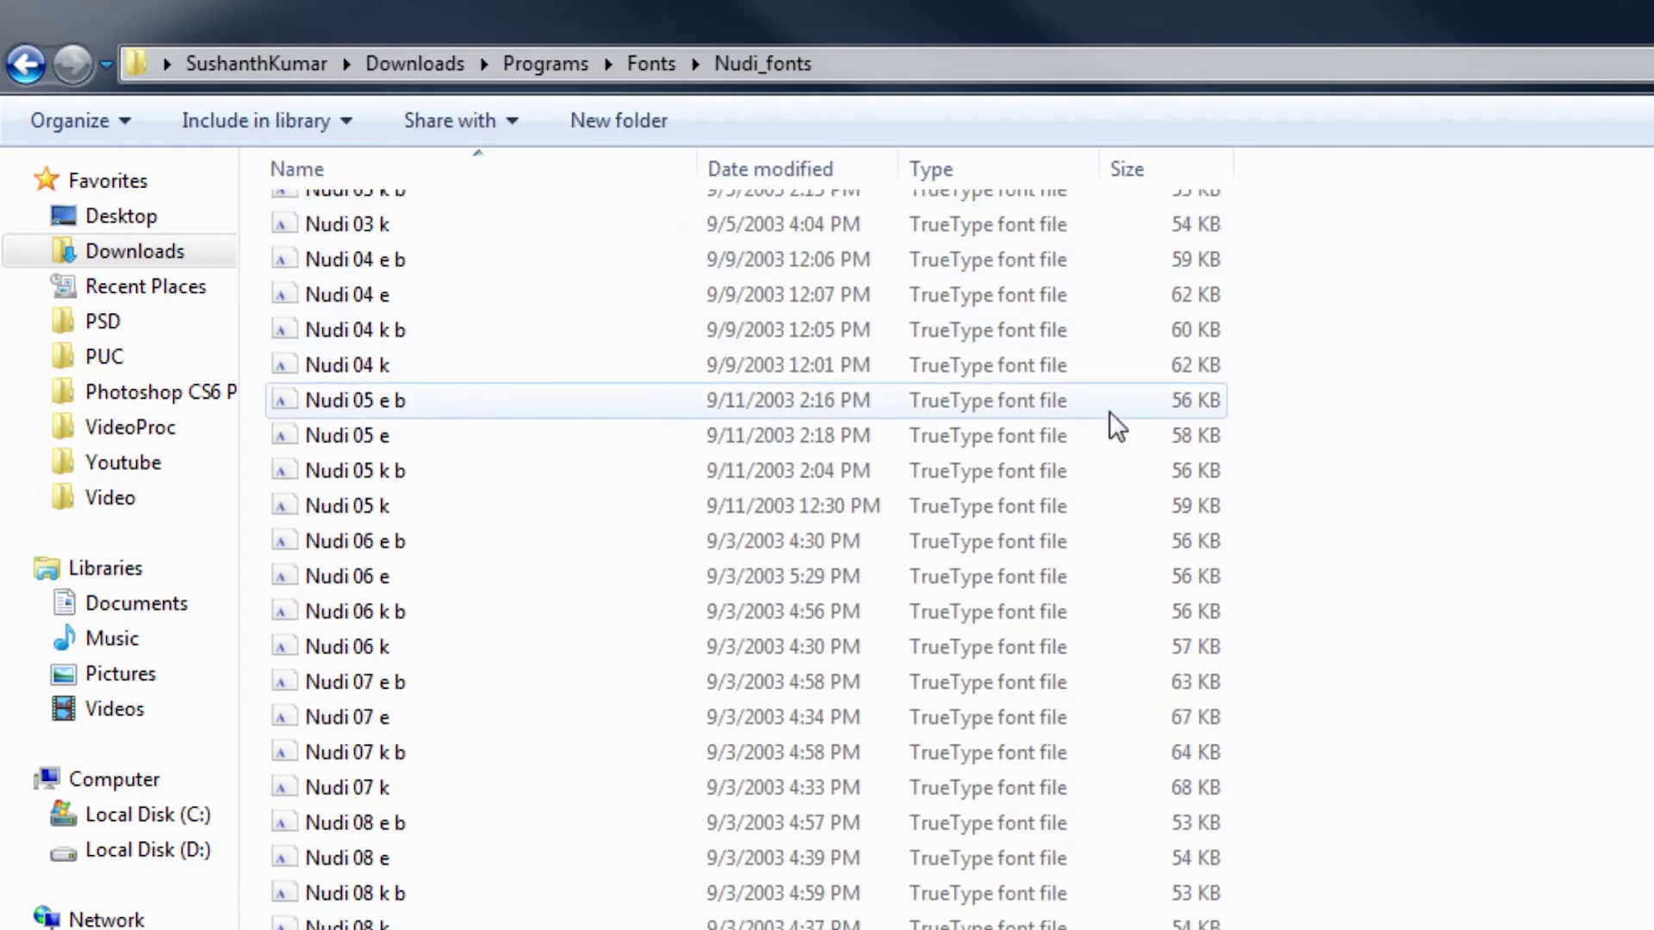
{"action": "scroll", "coordinate": [1403, 487], "scroll_direction": "down", "scroll_amount": 9}
{"action": "scroll", "coordinate": [1516, 521], "scroll_direction": "down", "scroll_amount": 12}
{"action": "scroll", "coordinate": [1517, 521], "scroll_direction": "down", "scroll_amount": 13}
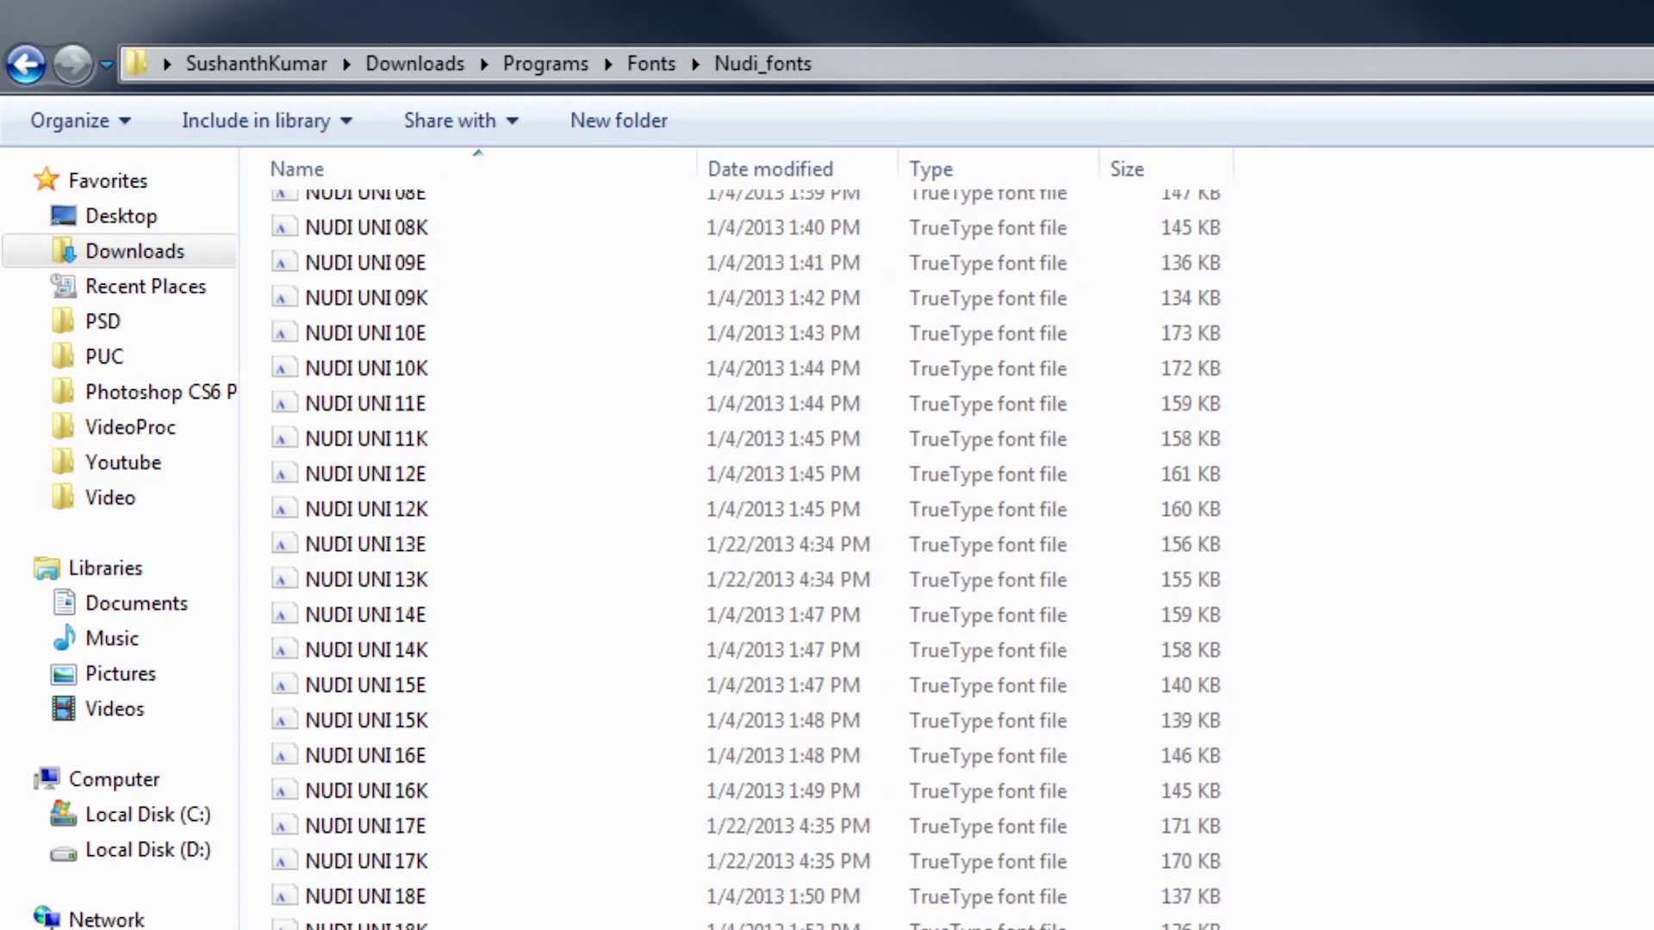
{"action": "scroll", "coordinate": [1516, 521], "scroll_direction": "down", "scroll_amount": 10}
{"action": "scroll", "coordinate": [1516, 522], "scroll_direction": "up", "scroll_amount": 20}
{"action": "scroll", "coordinate": [745, 560], "scroll_direction": "up", "scroll_amount": 20}
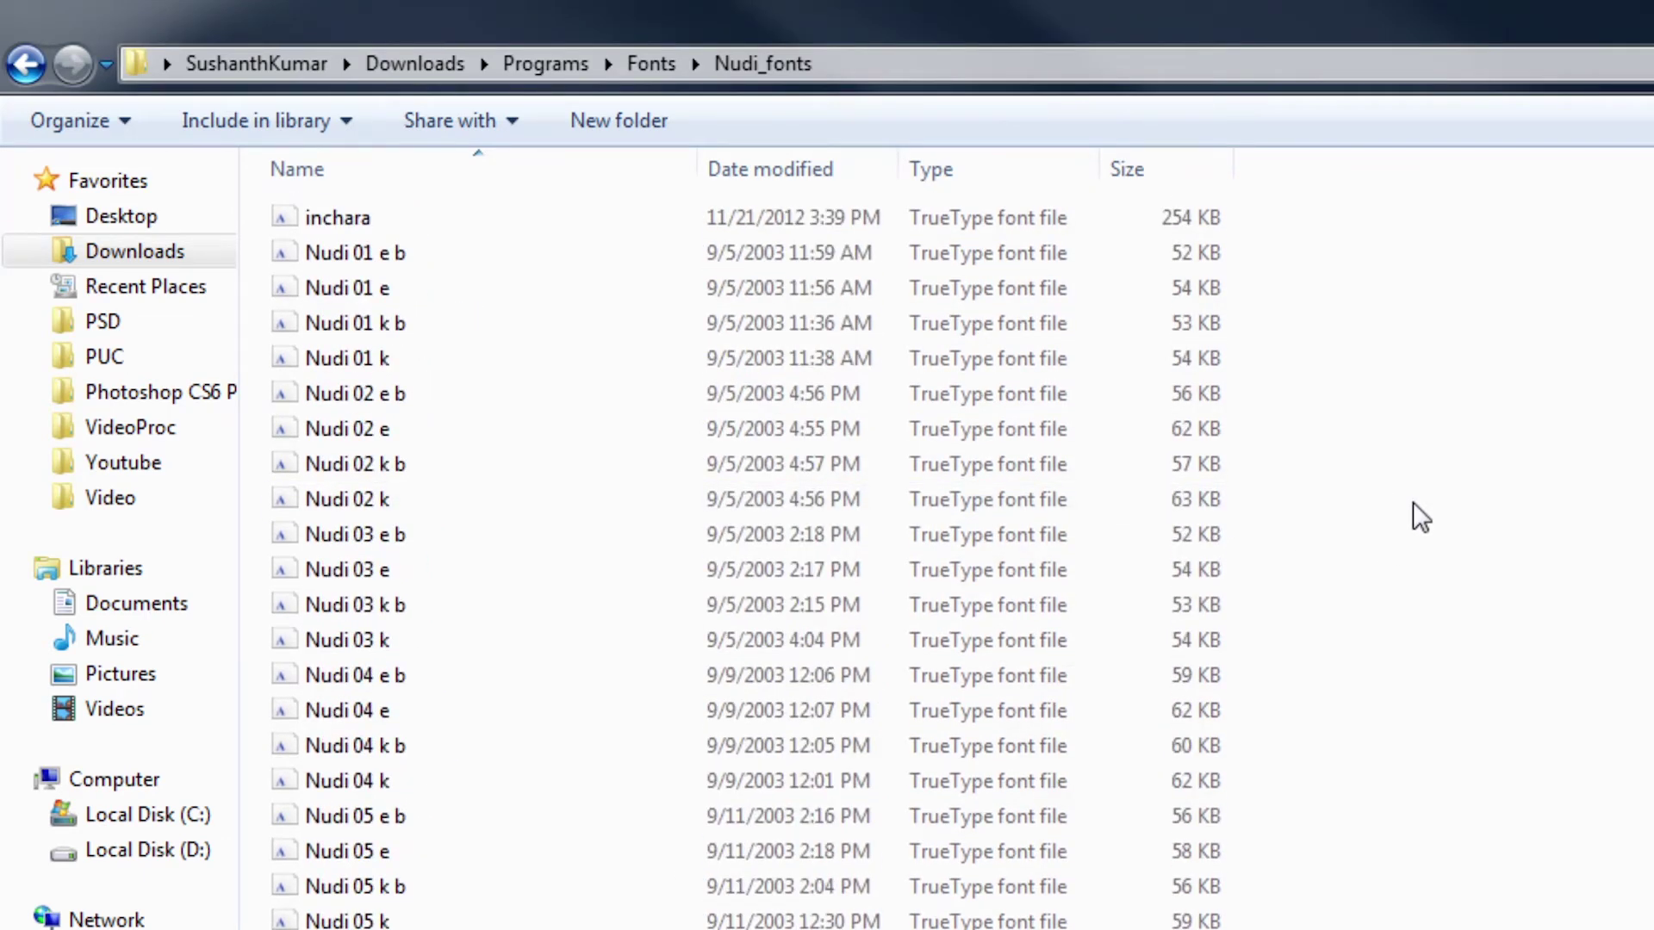
Step: Install all fonts in Nudi_fonts, replacing existing versions for every item
{"action": "left_click", "coordinate": [539, 278]}
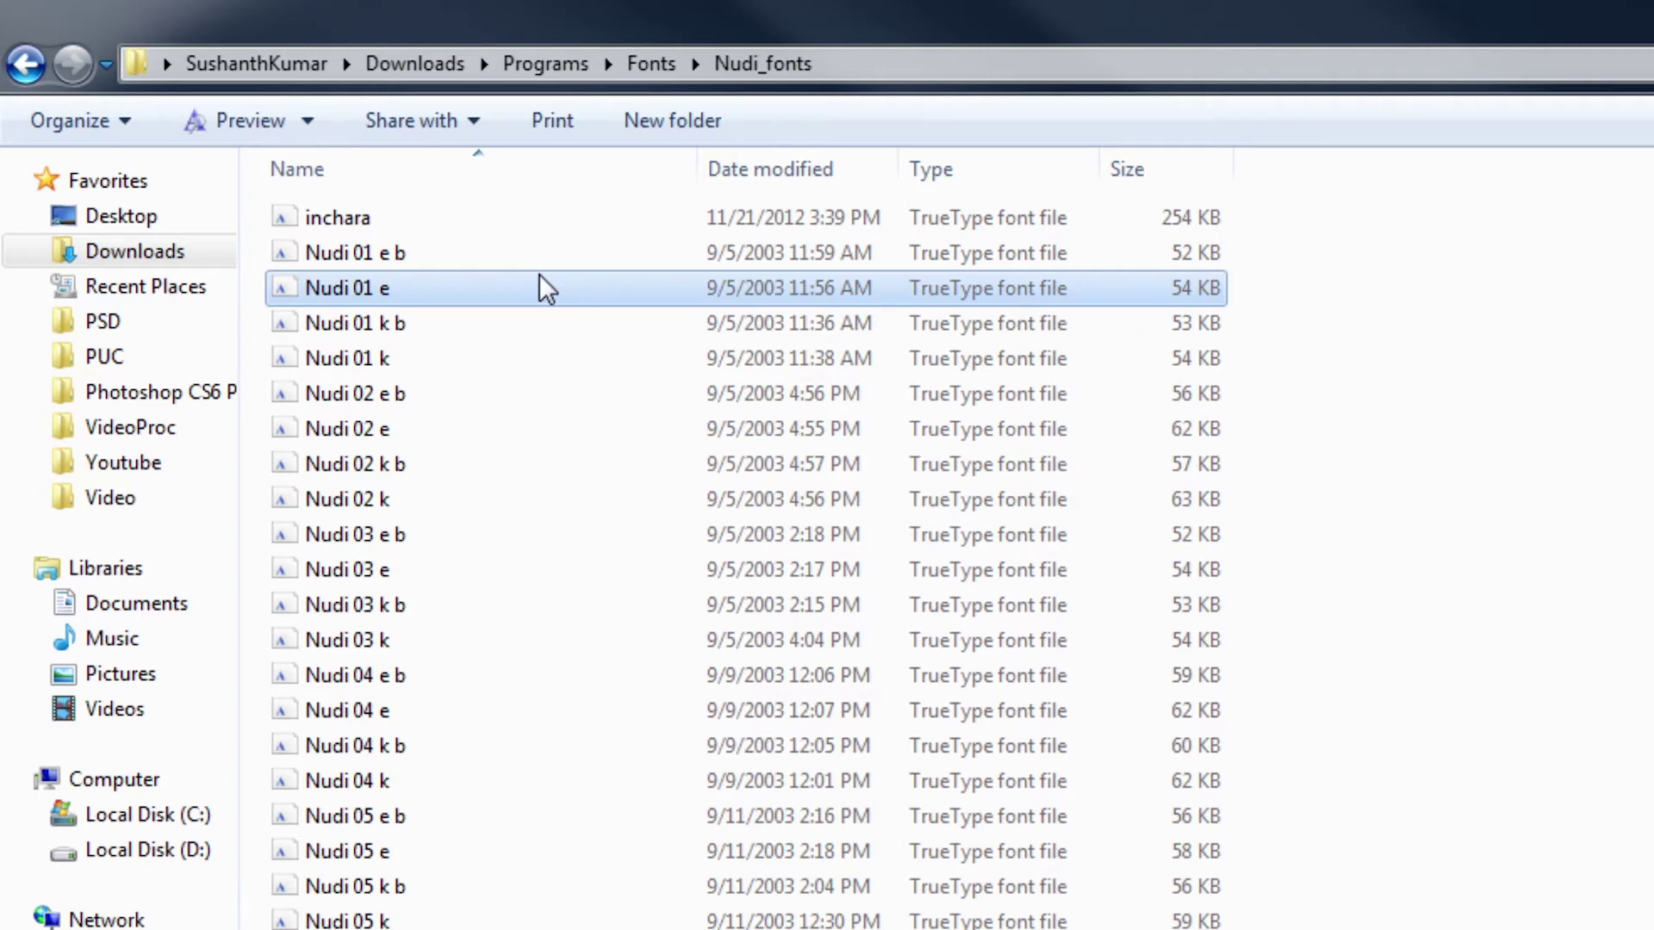
{"action": "key", "text": "ctrl+a"}
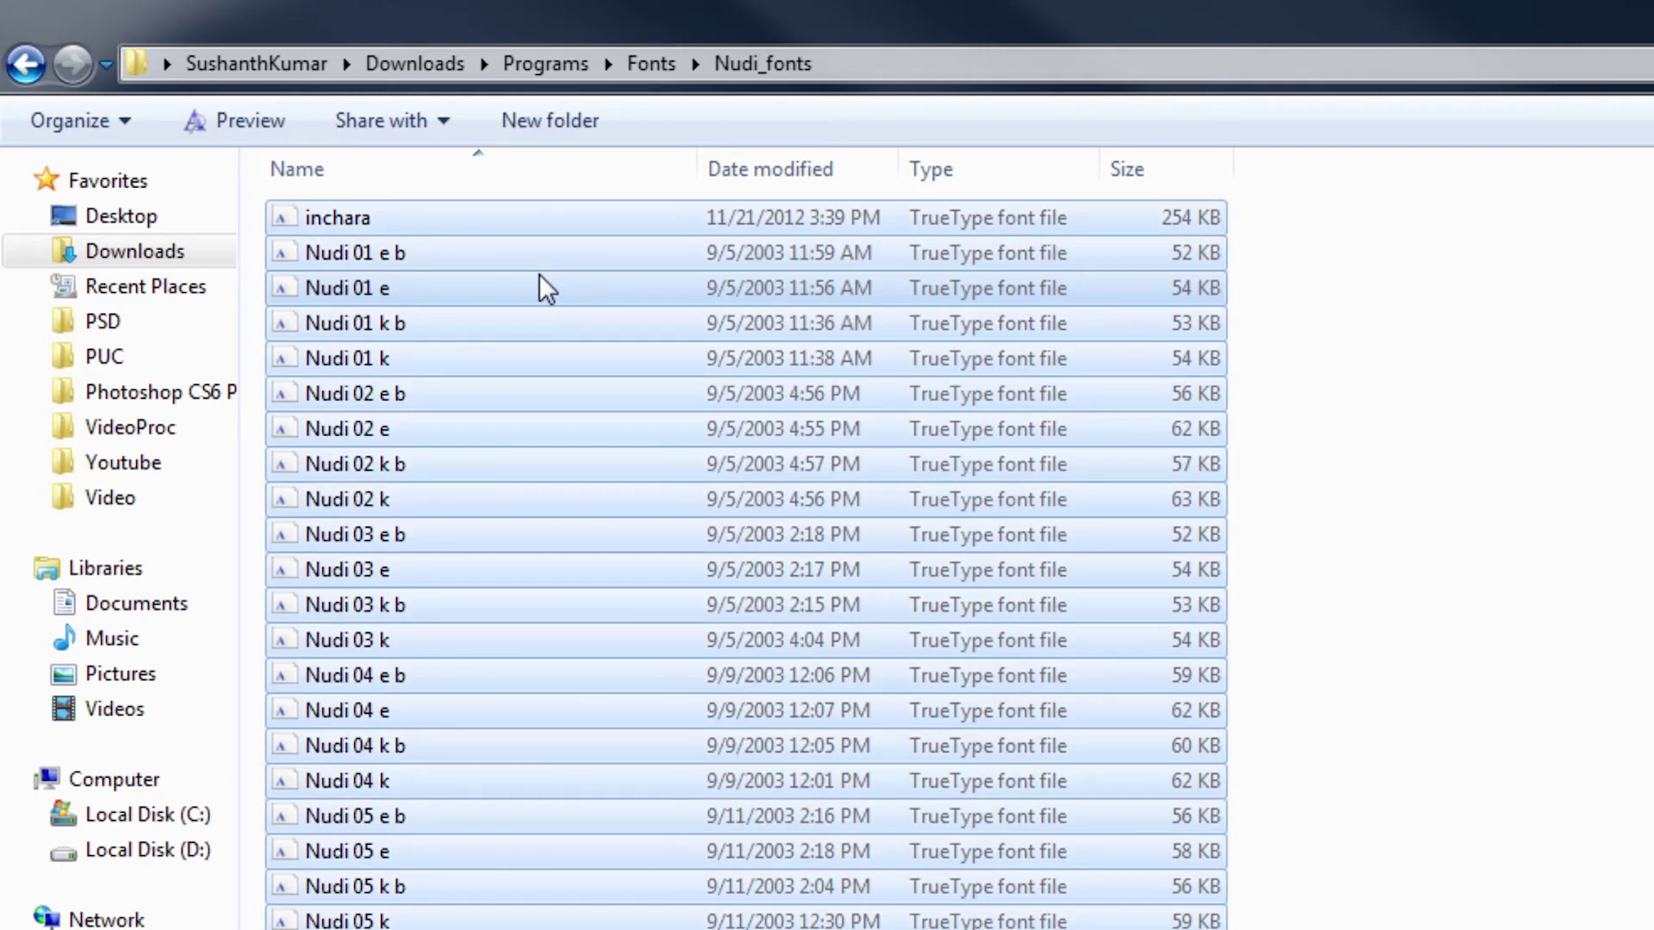
{"action": "right_click", "coordinate": [571, 308]}
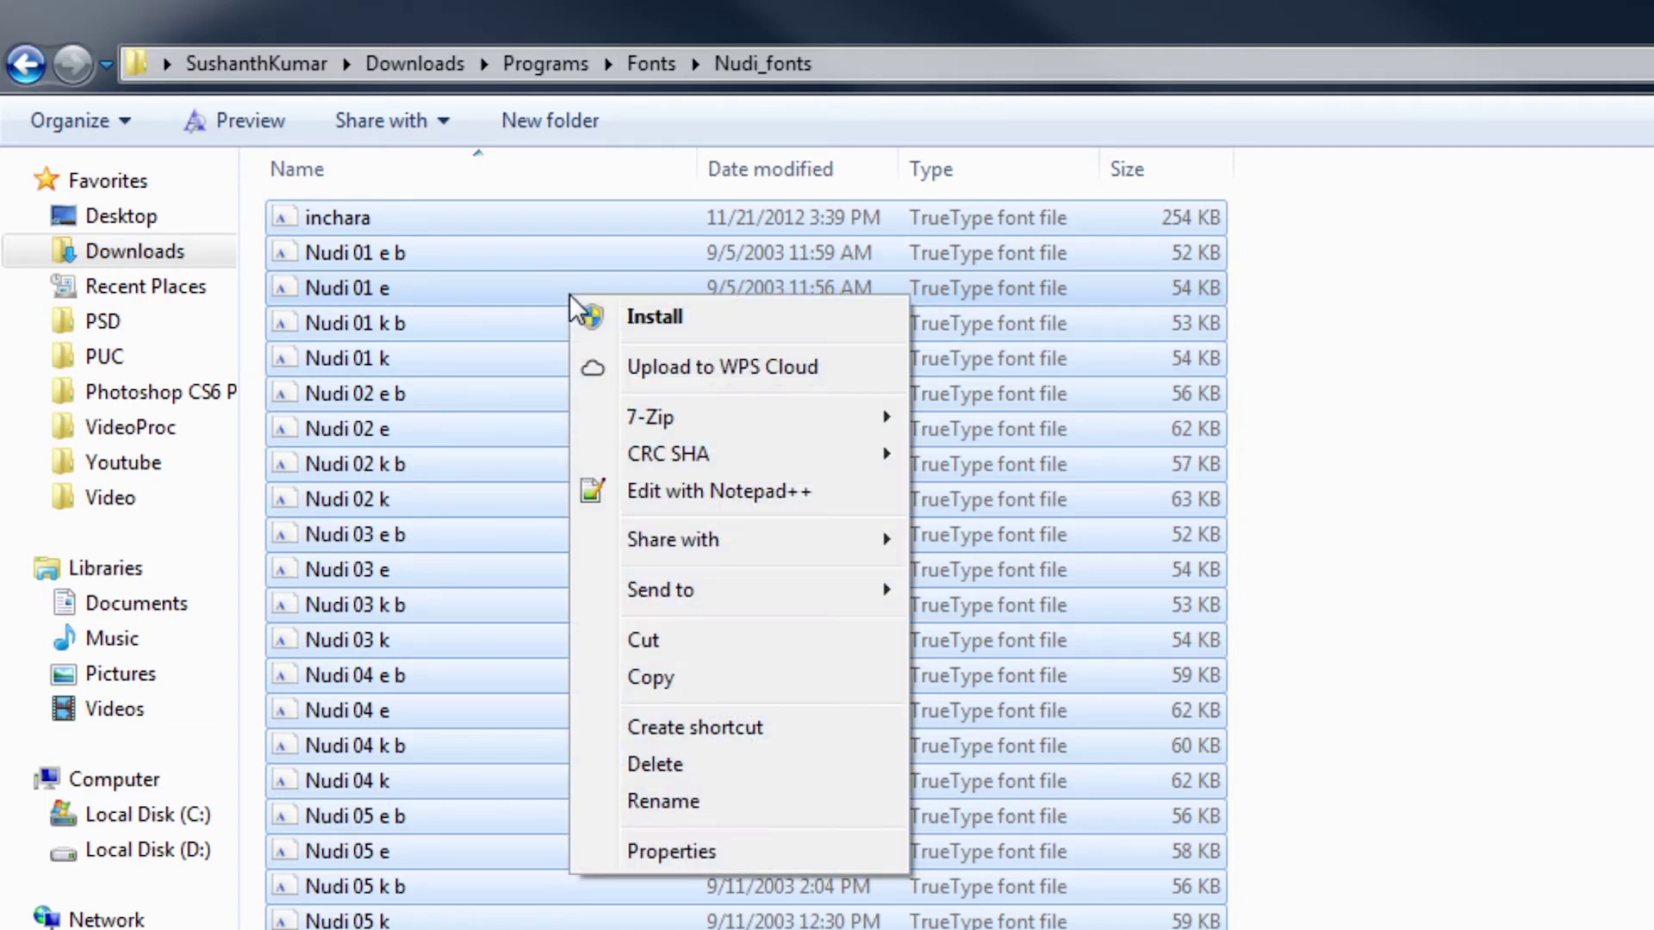
{"action": "left_click", "coordinate": [679, 320]}
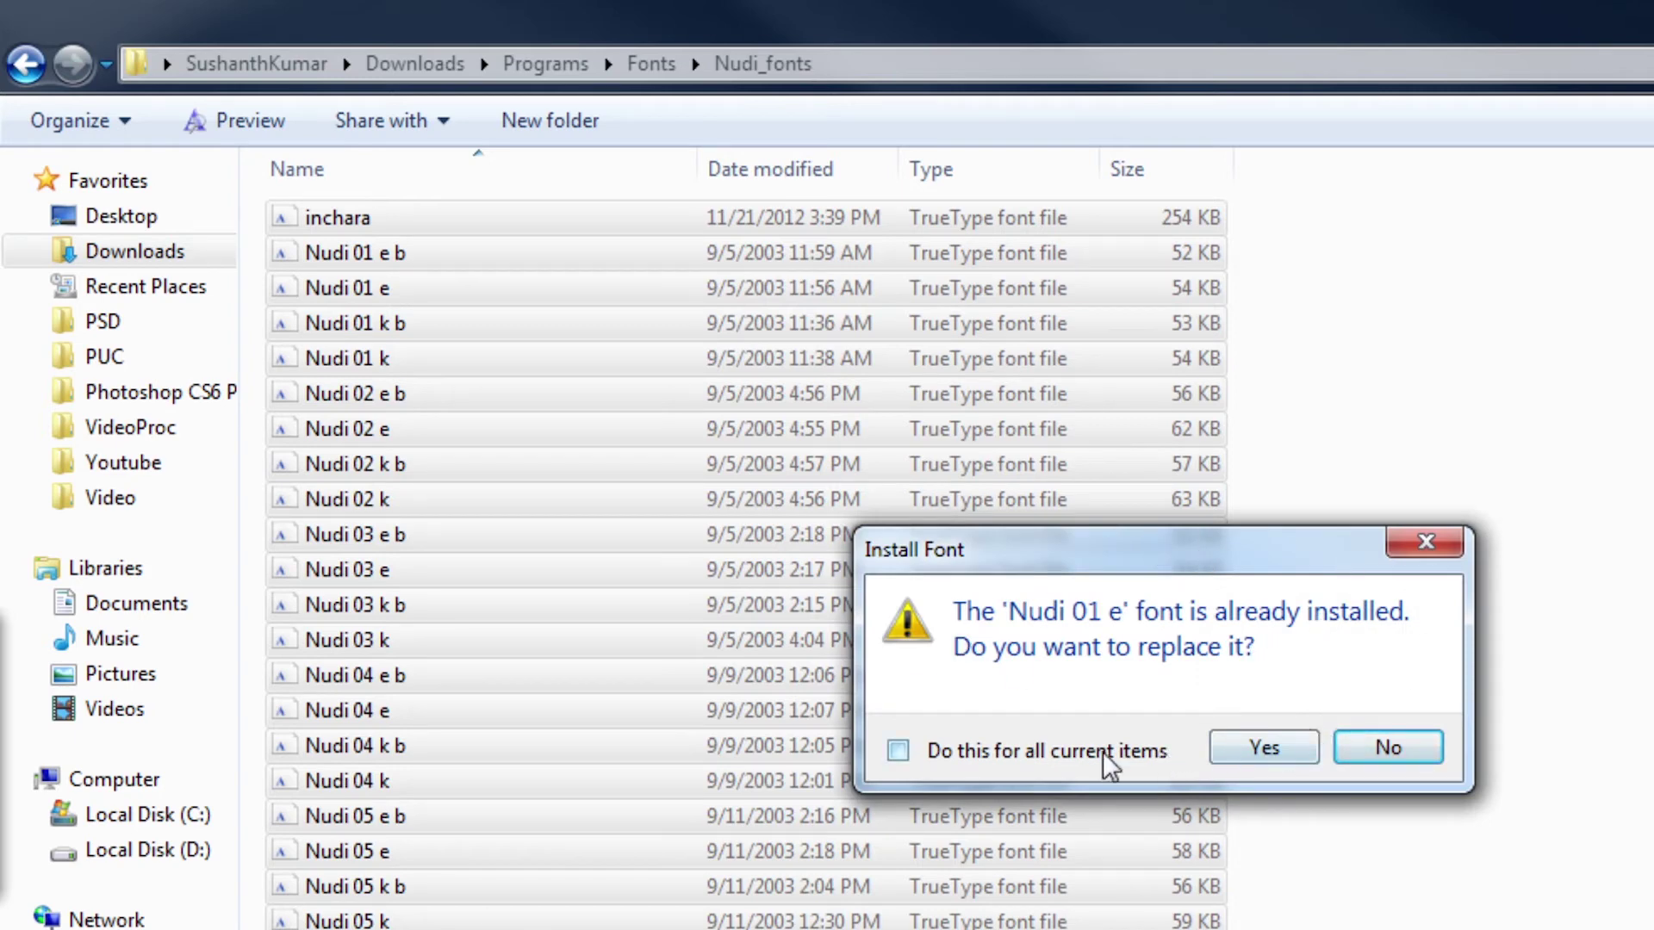
{"action": "left_click", "coordinate": [1076, 762]}
{"action": "left_click", "coordinate": [1281, 763]}
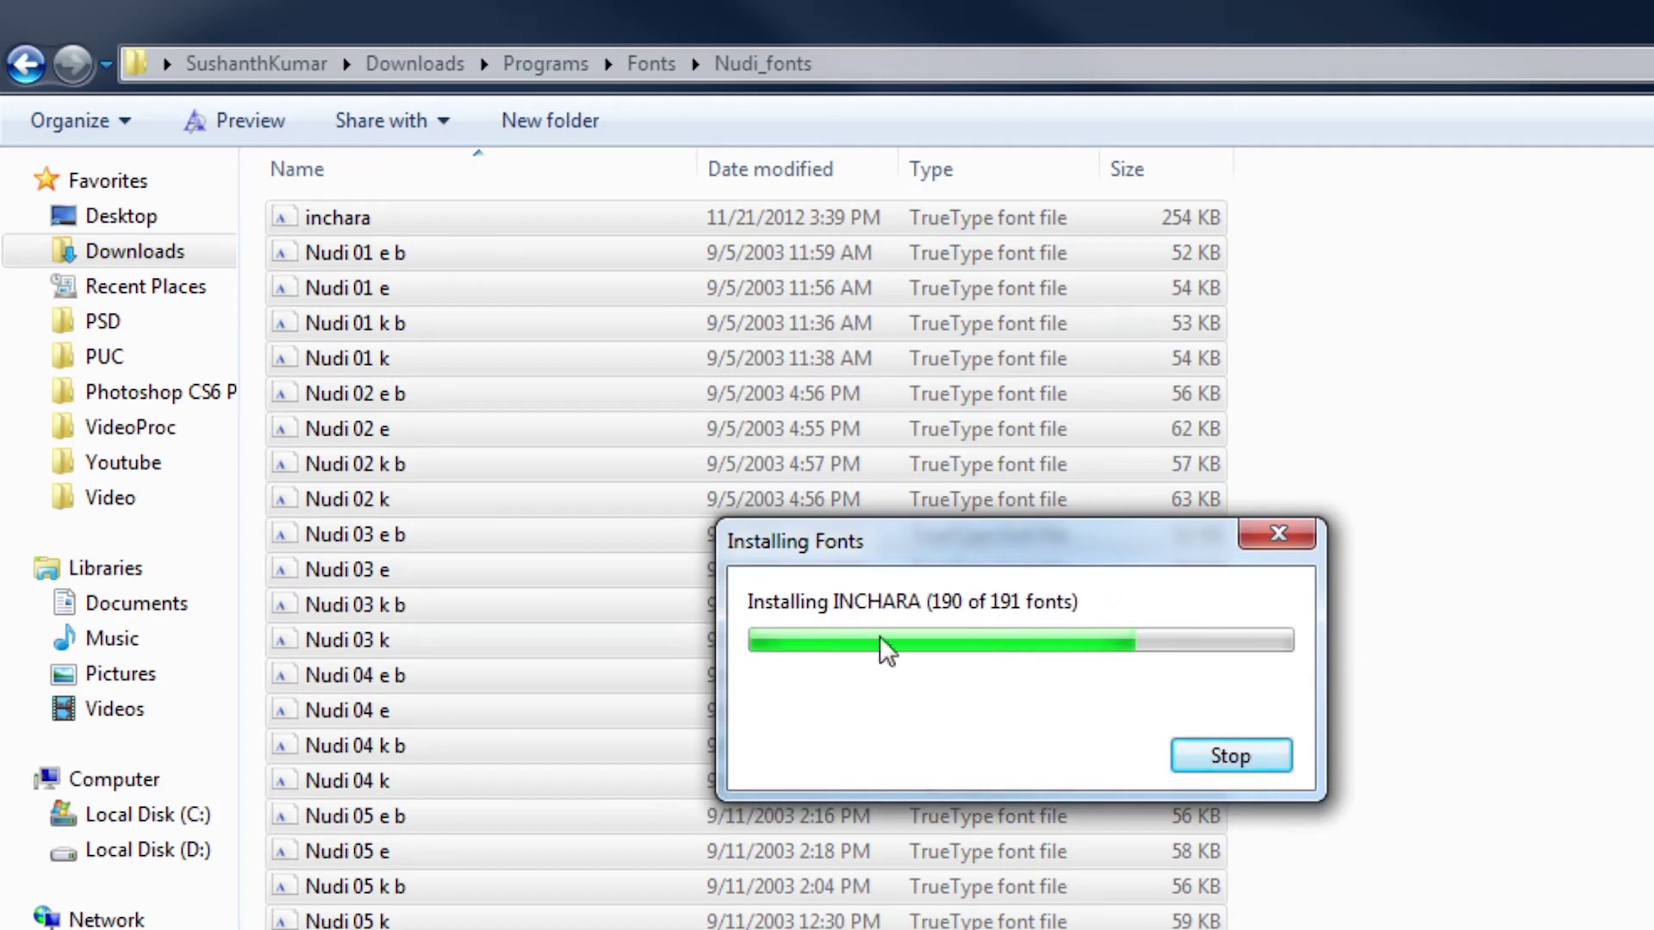
{"action": "mouse_move", "coordinate": [1065, 545]}
{"action": "left_mouse_down"}
{"action": "mouse_move", "coordinate": [1135, 467]}
{"action": "mouse_move", "coordinate": [915, 485]}
{"action": "left_mouse_up"}
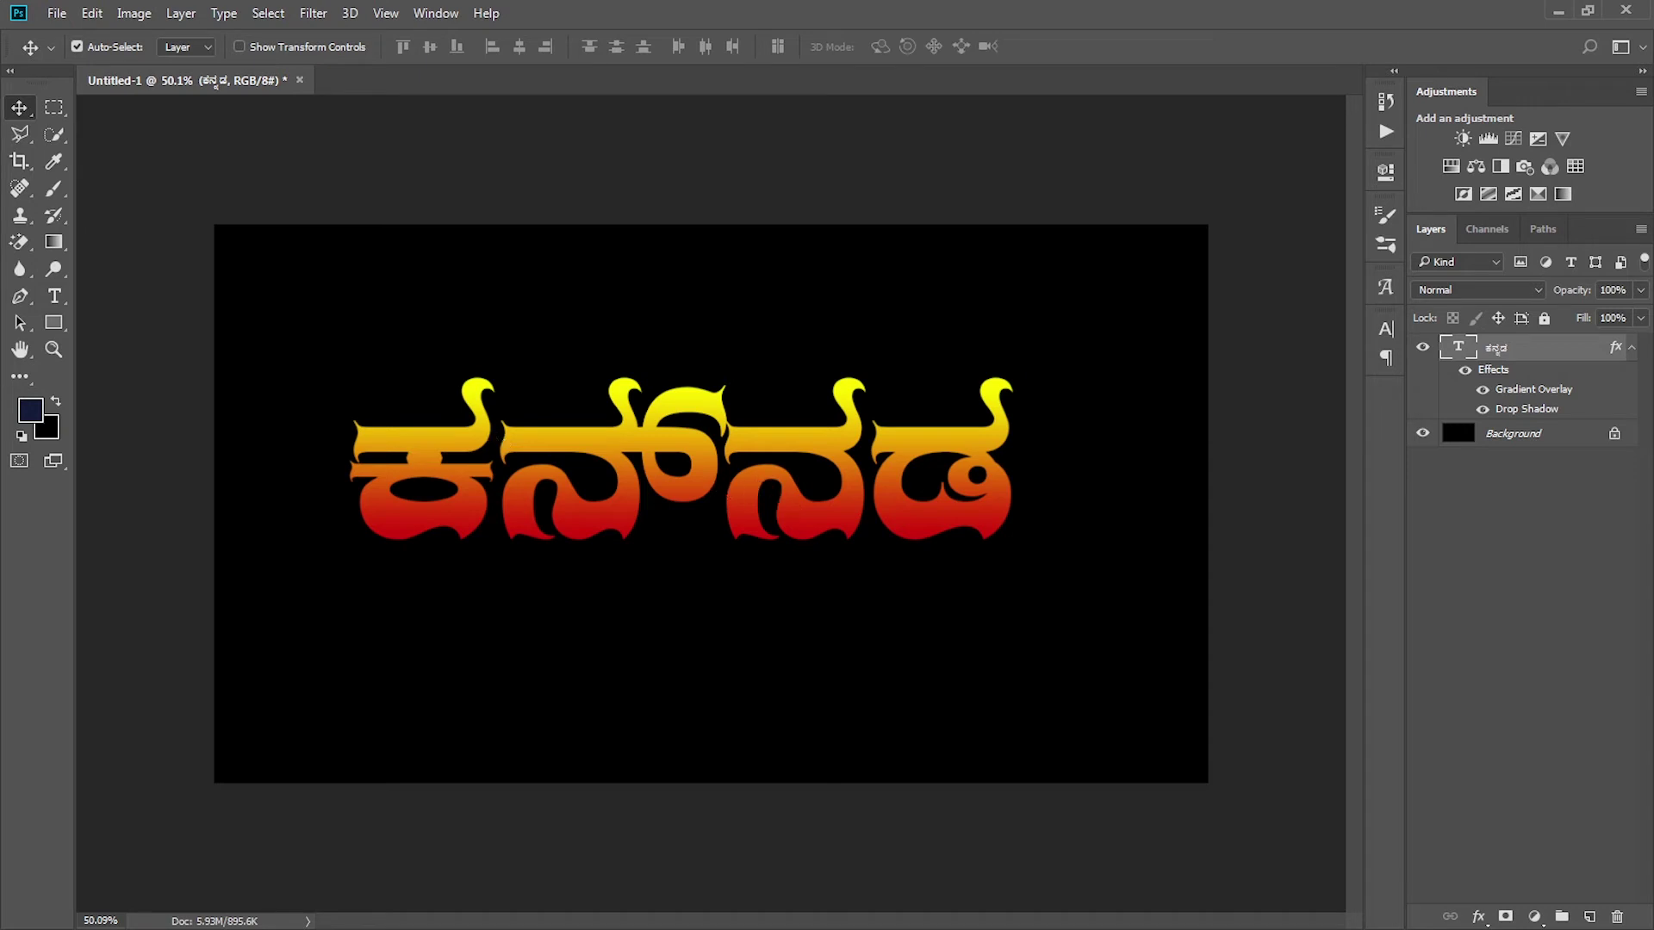
Step: With the Type tool, select all text in the NudiUni17e layer and retype ಕನ್ನಡ
{"action": "left_click", "coordinate": [54, 296]}
{"action": "left_click", "coordinate": [638, 491]}
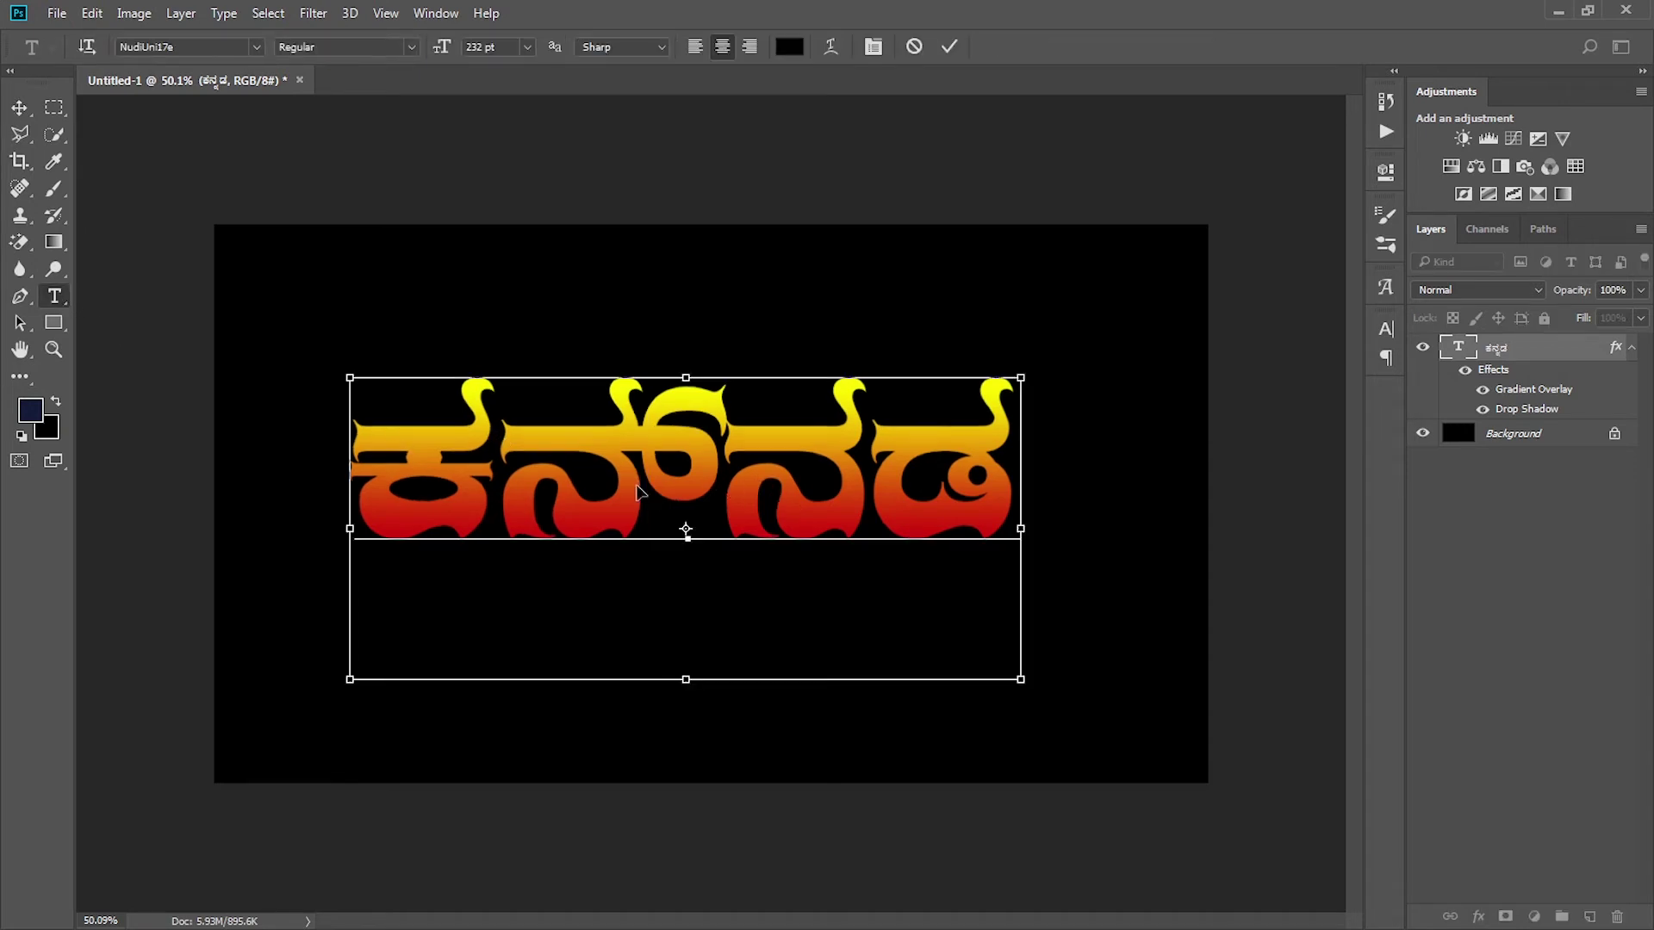
{"action": "key", "text": "ctrl+a"}
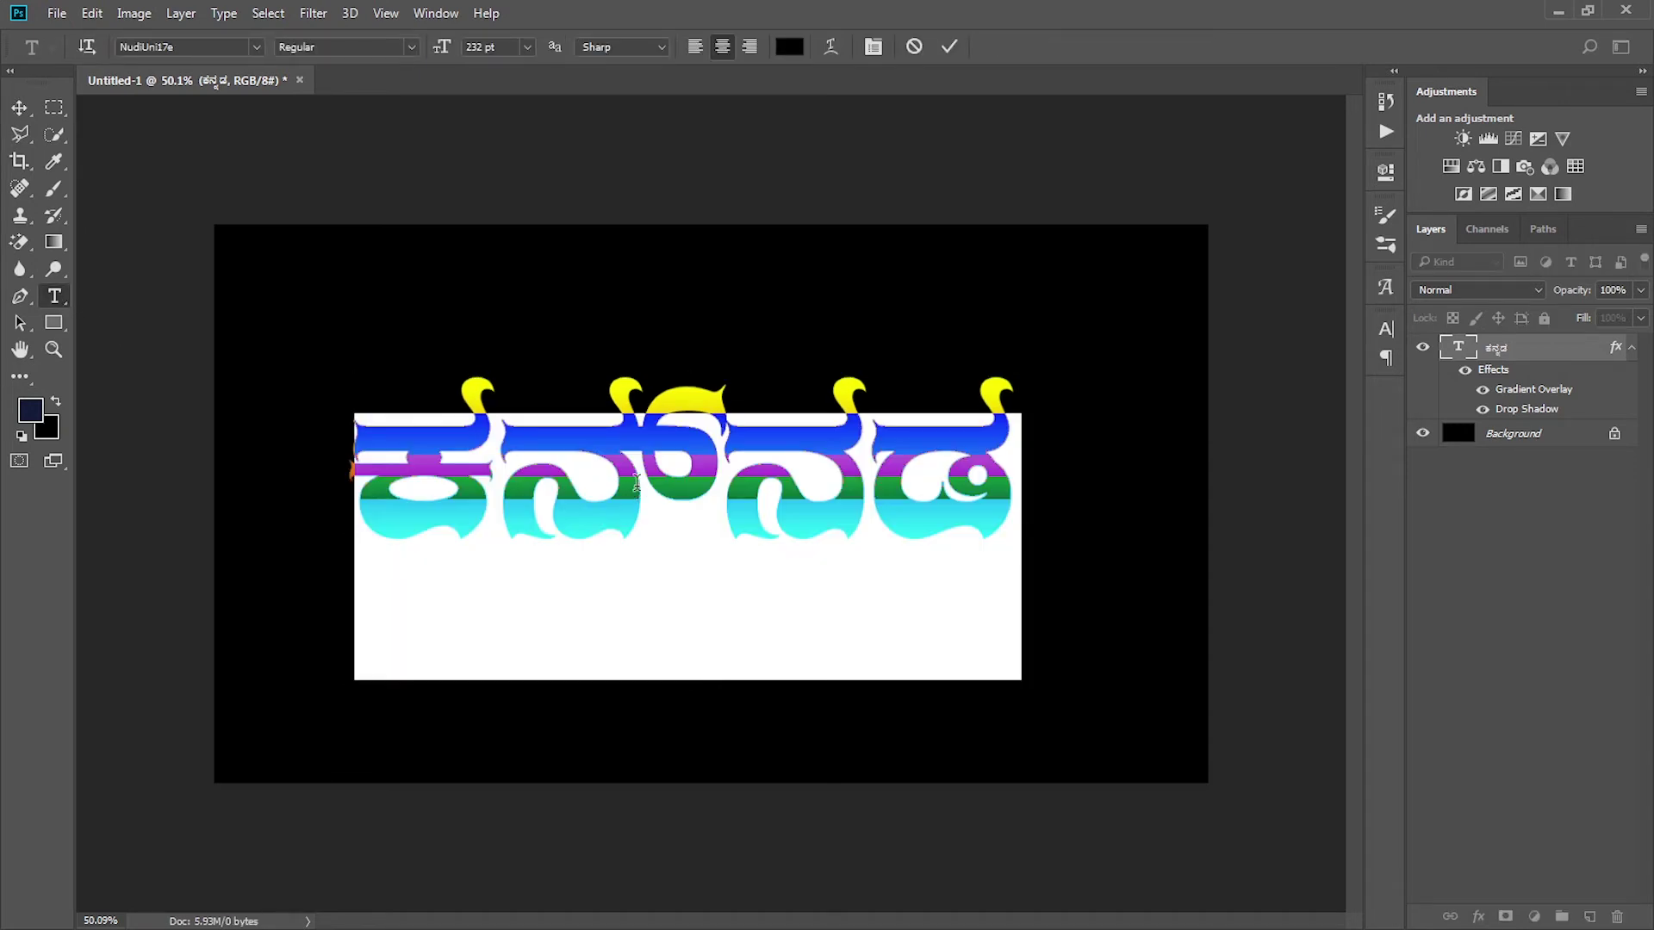
{"action": "type", "text": "ಕ"}
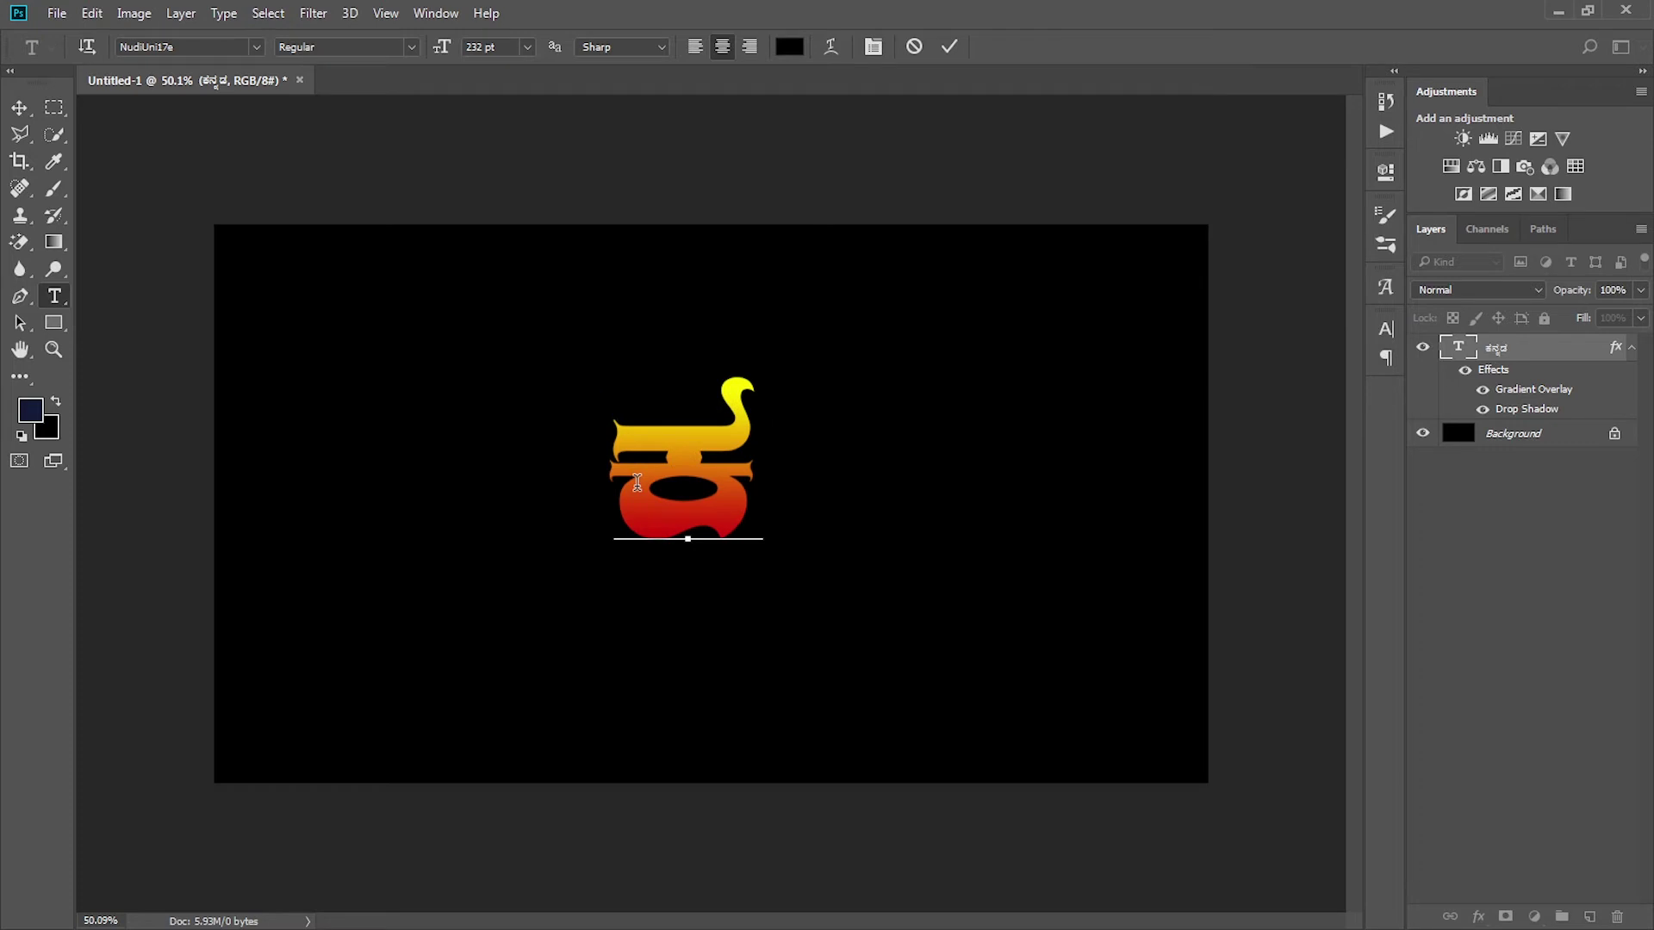
{"action": "type", "text": "ನ"}
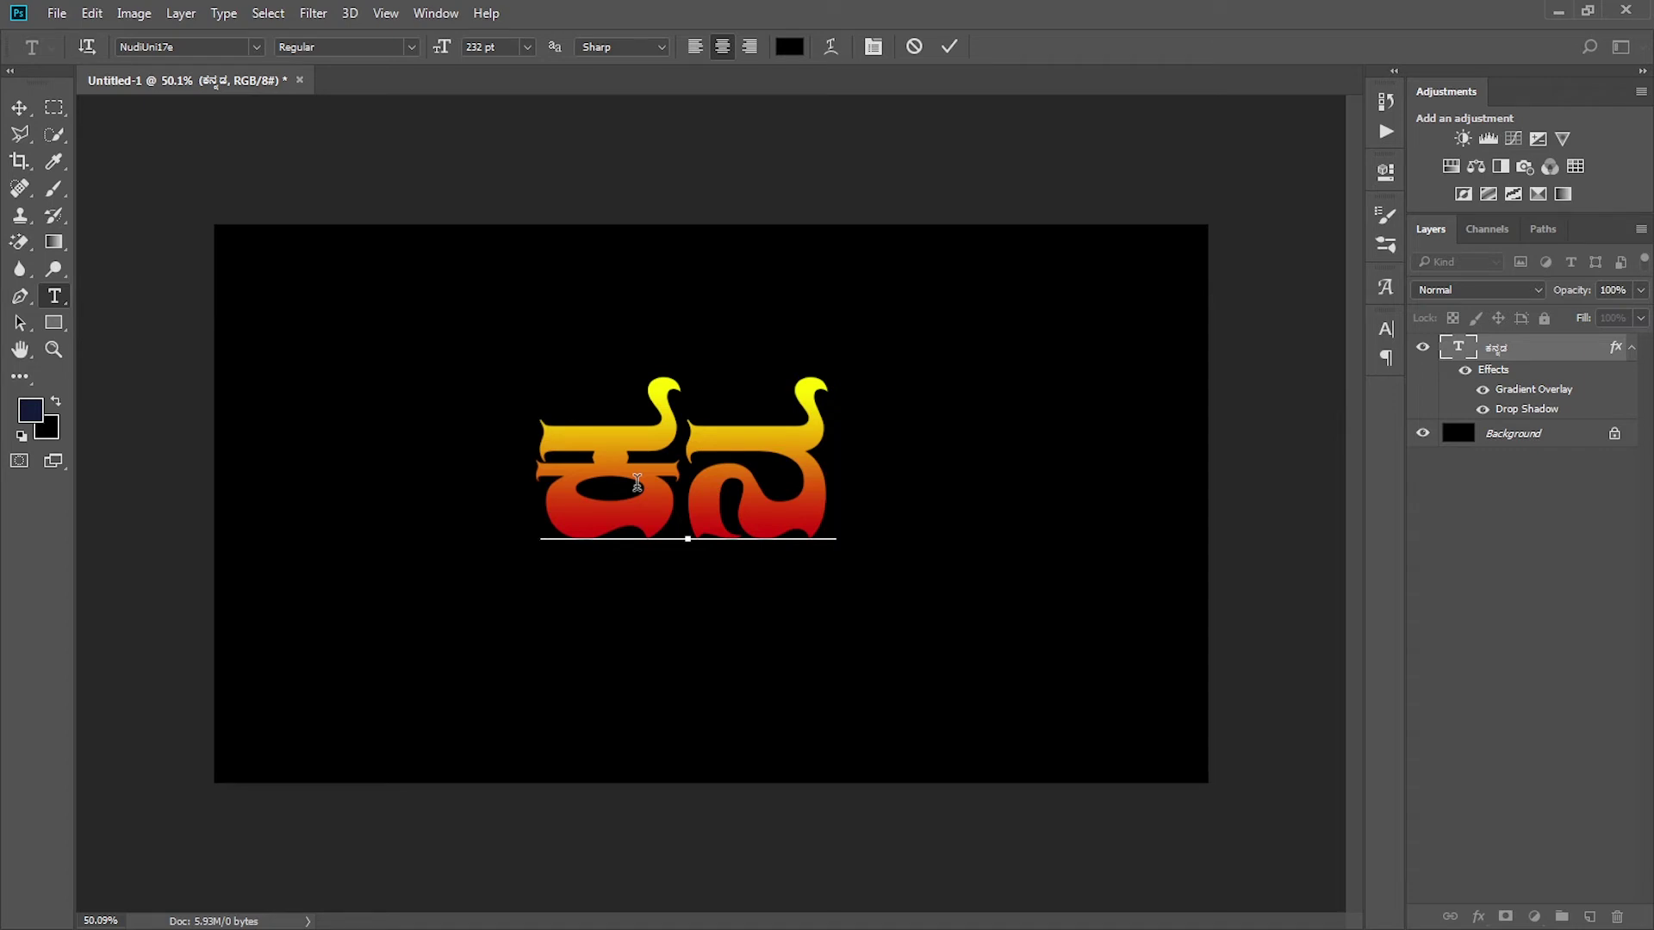
{"action": "type", "text": "್ನ"}
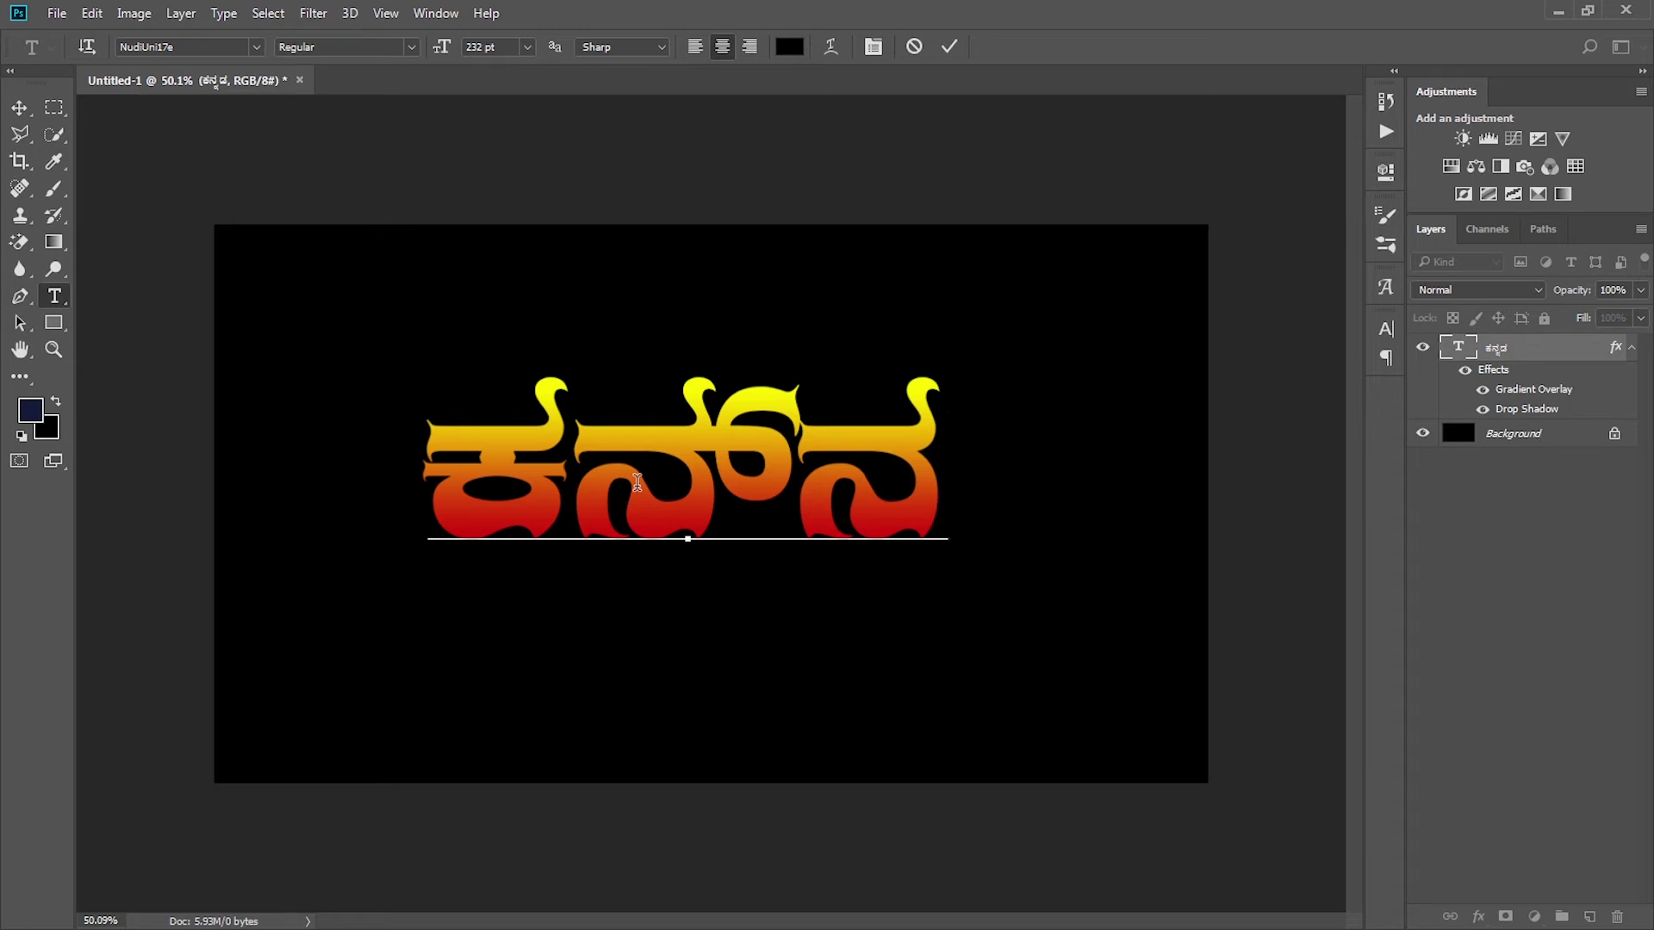
{"action": "type", "text": "ಡ"}
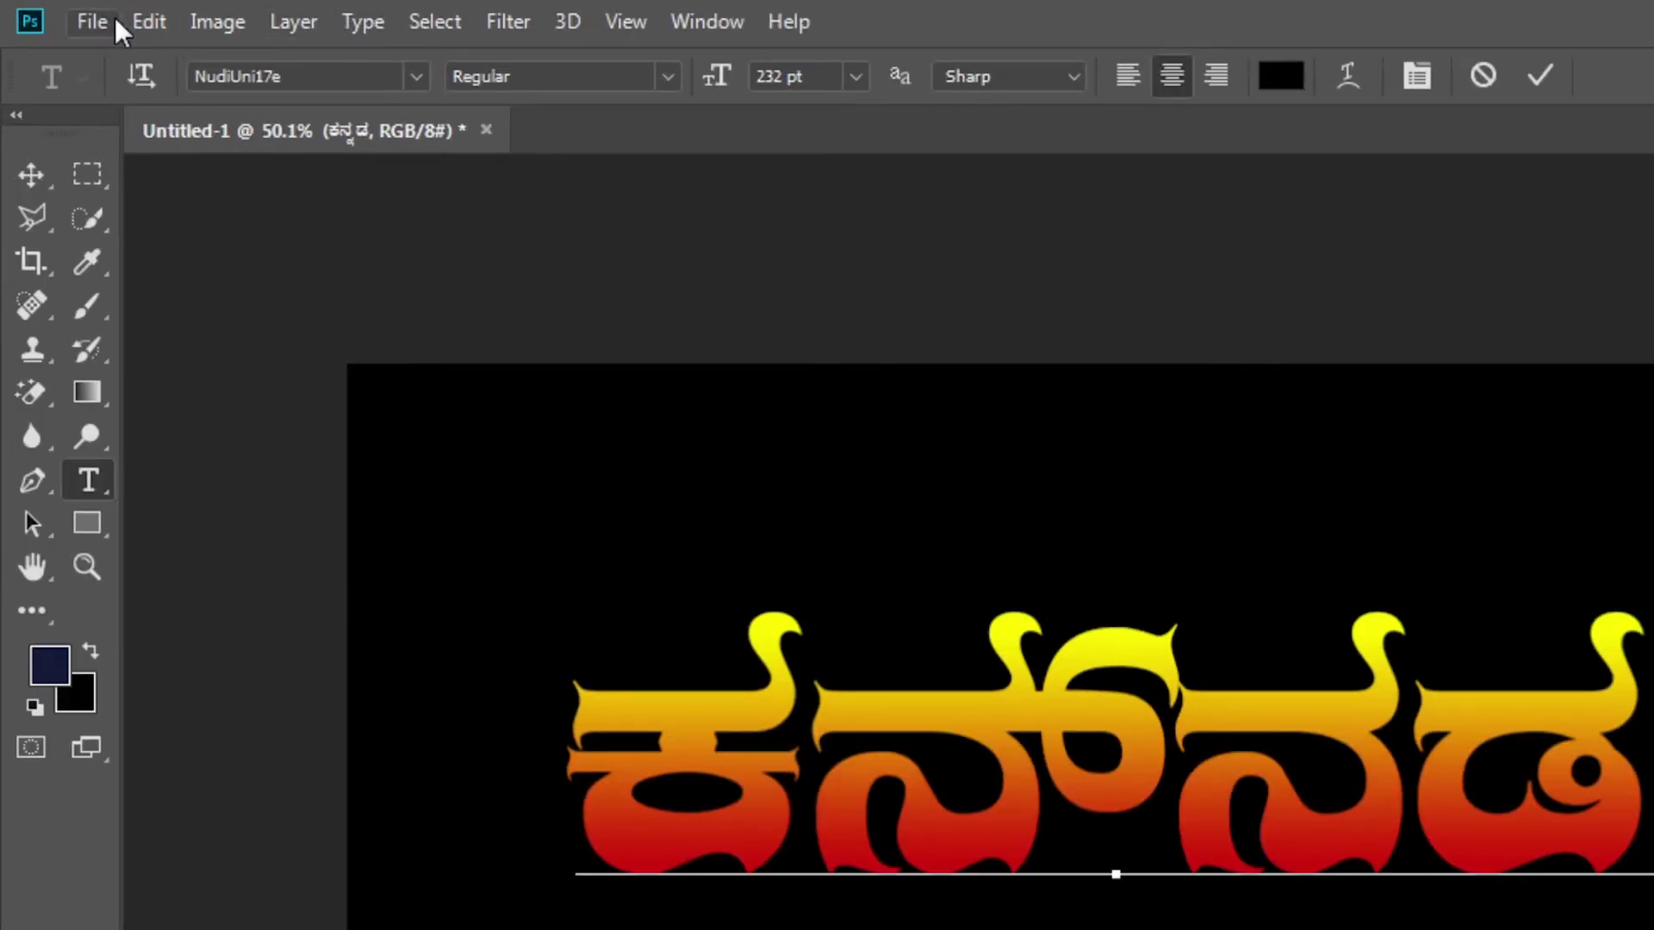
{"action": "left_click", "coordinate": [155, 29]}
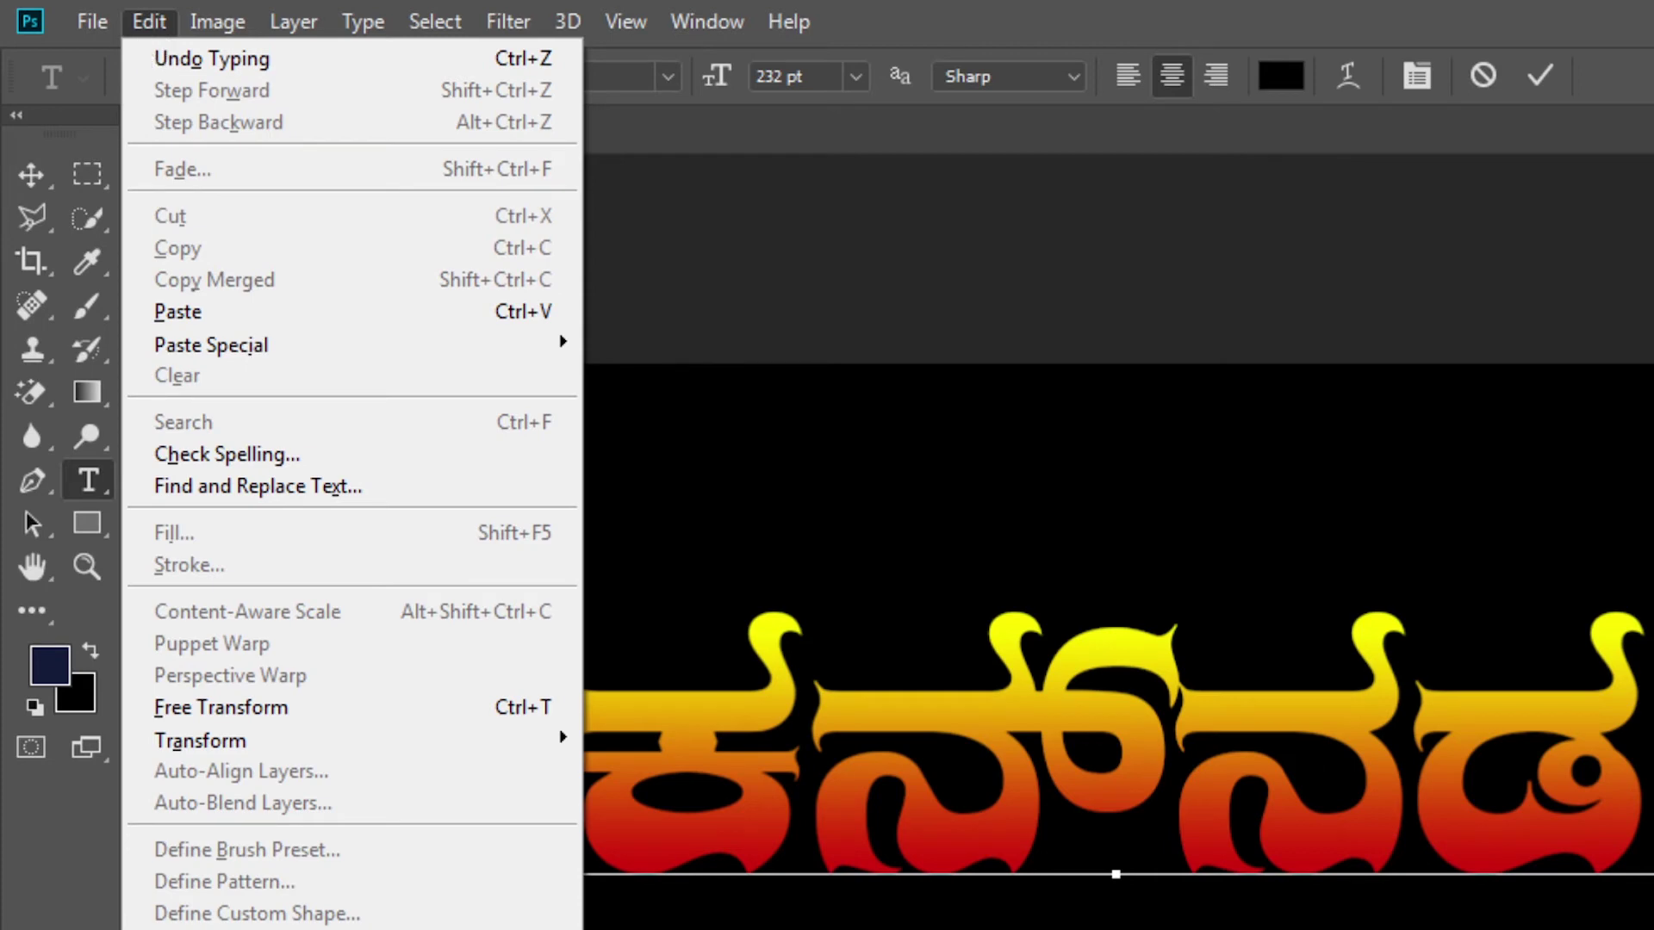
{"action": "mouse_move", "coordinate": [186, 763]}
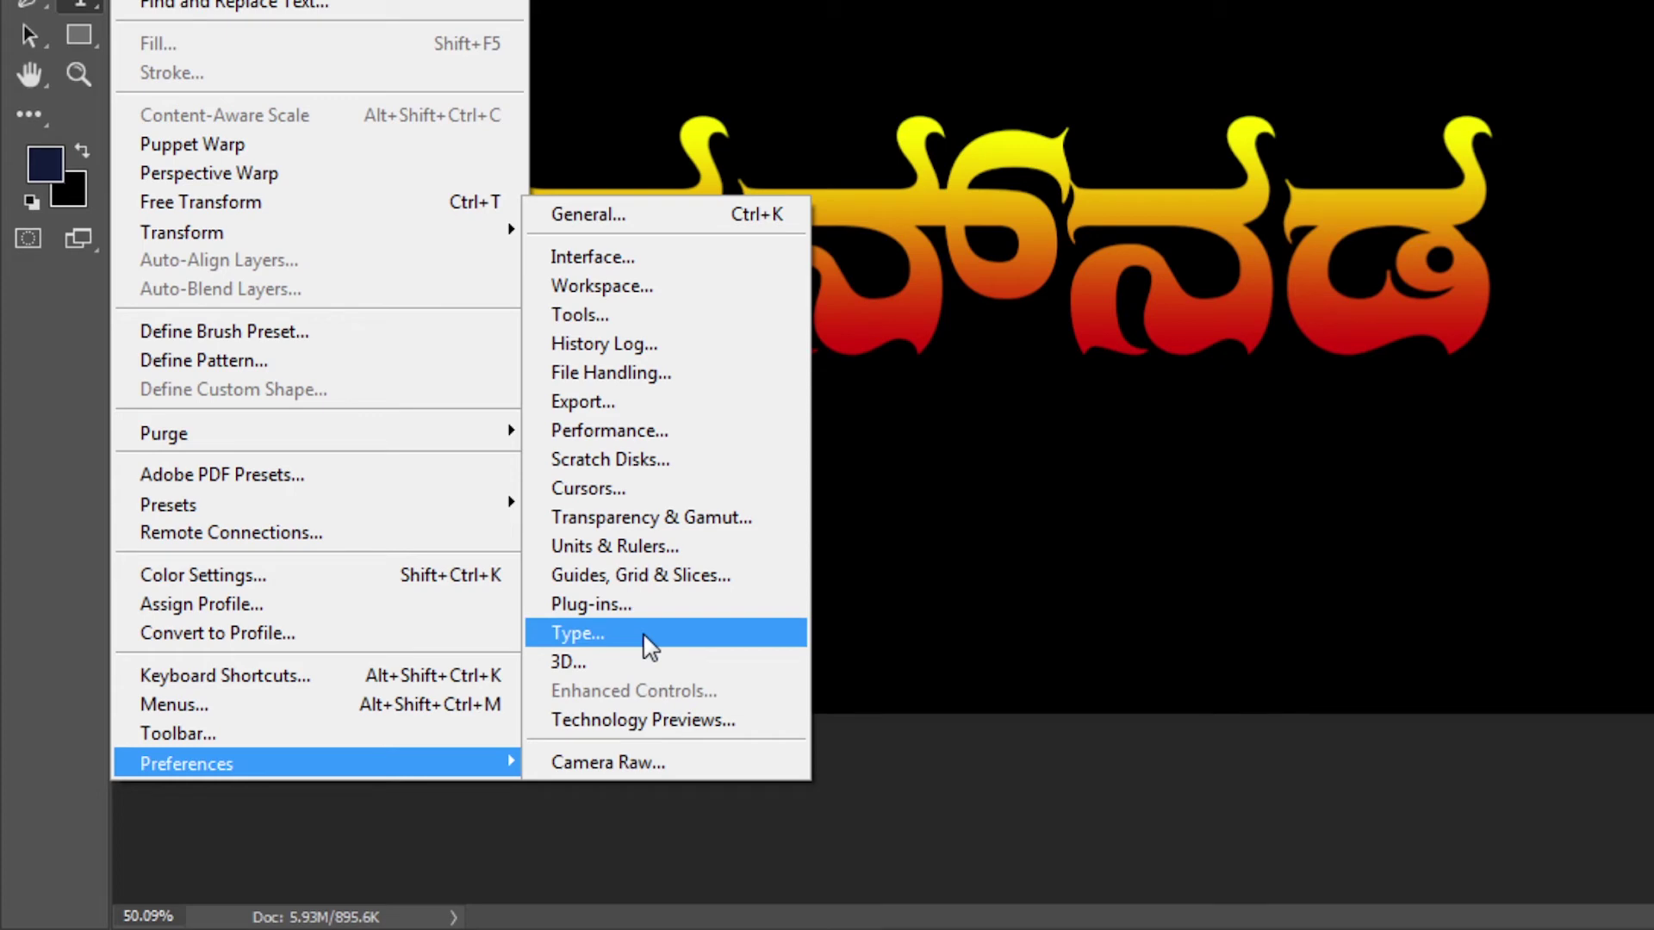
{"action": "left_click", "coordinate": [648, 216]}
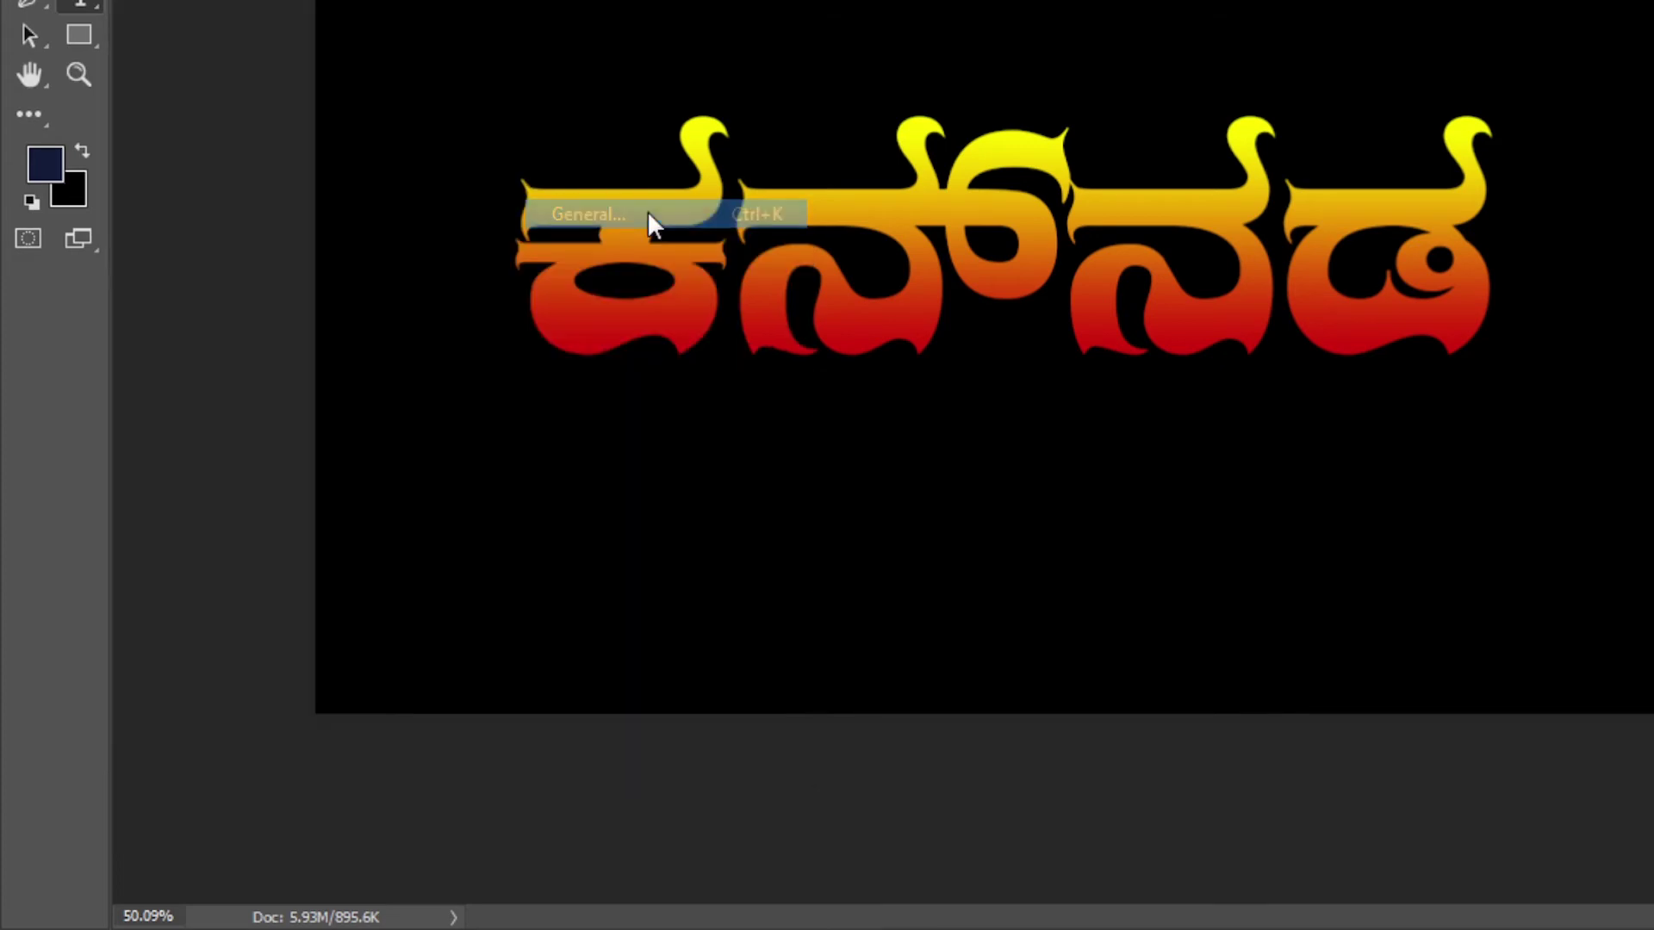
{"action": "key", "text": "Return"}
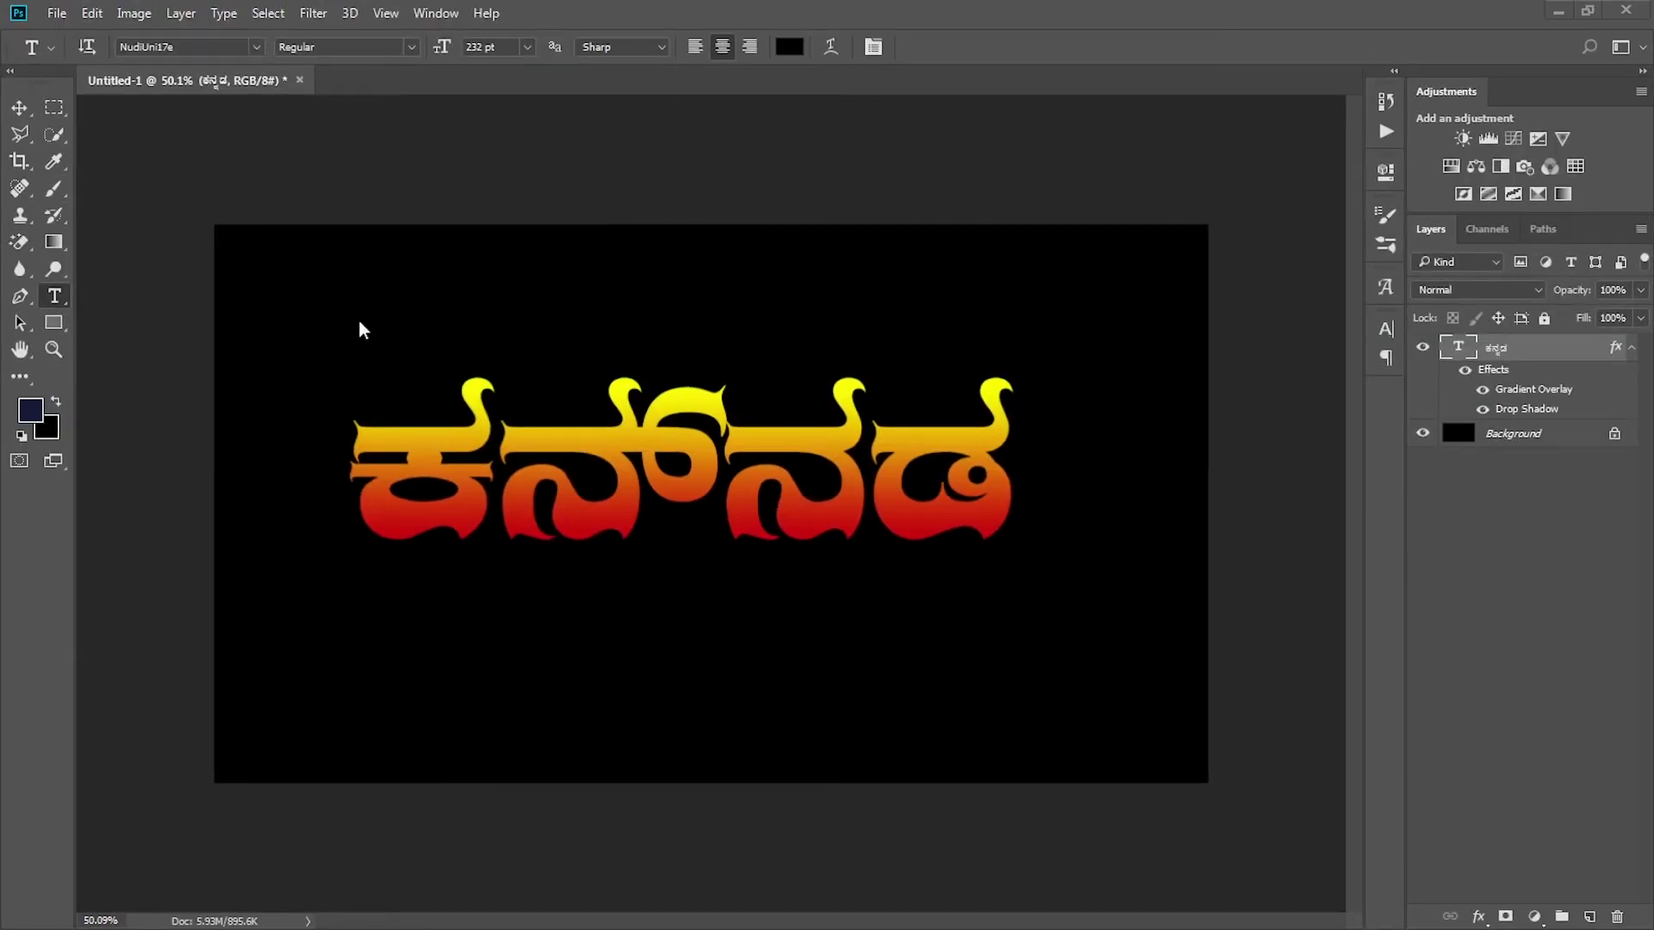
Step: In Preferences > Type, choose the Middle Eastern and South Asian text engine and confirm
{"action": "key", "text": "i"}
{"action": "key", "text": "ctrl+k"}
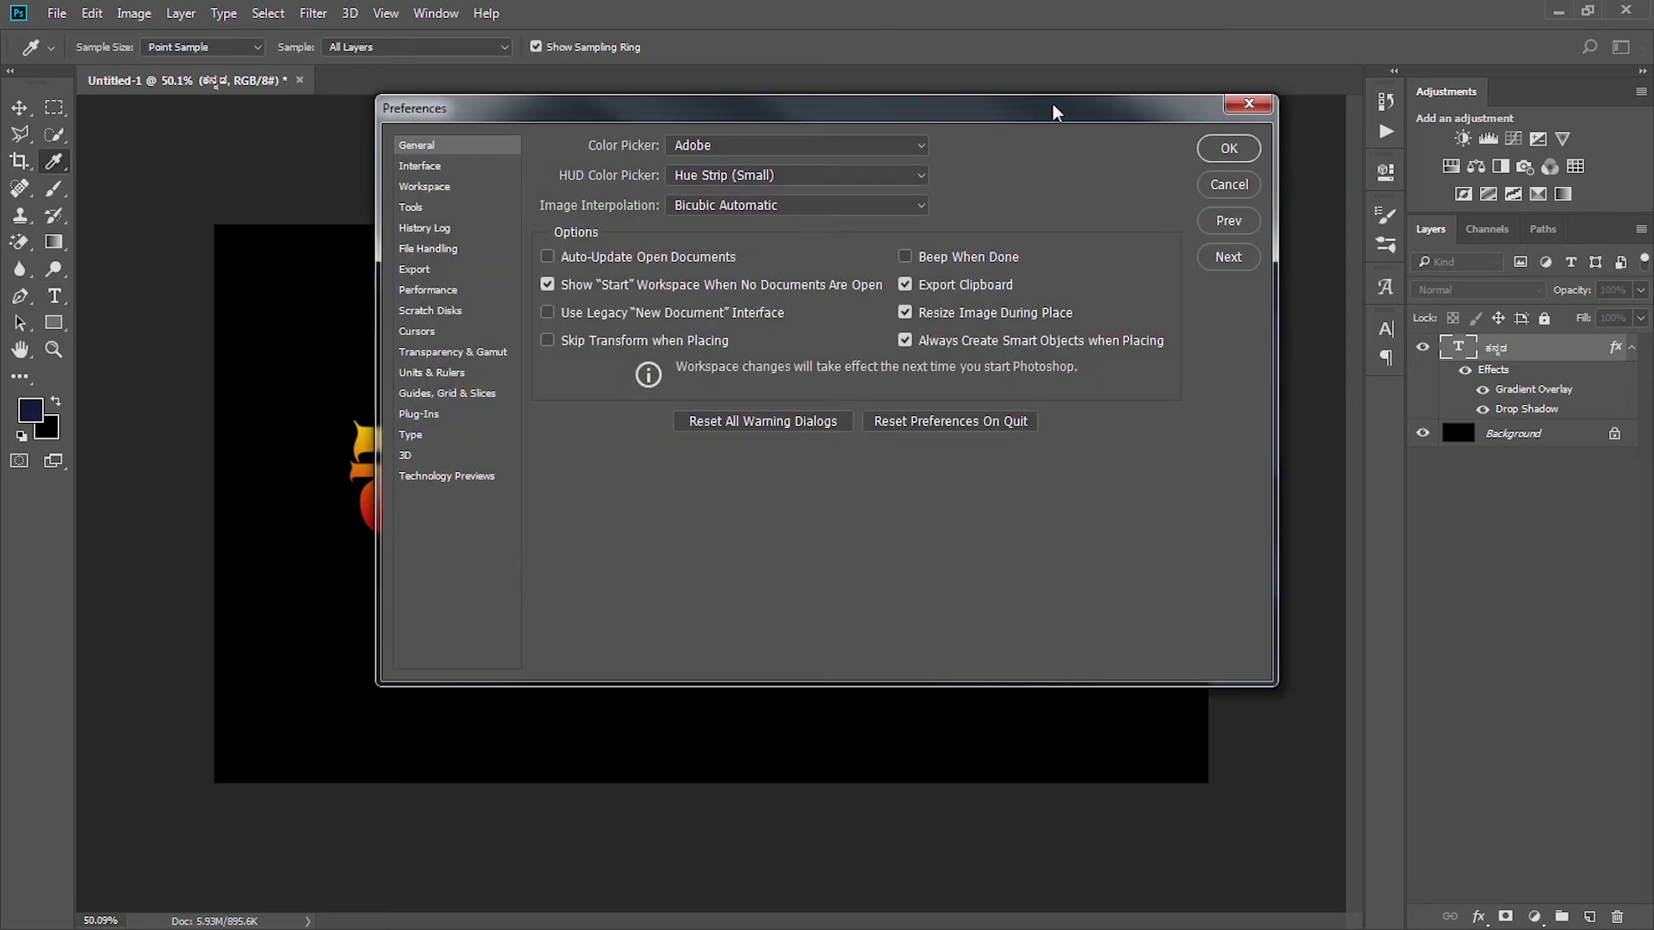
{"action": "left_click_drag", "start_coordinate": [1052, 111], "coordinate": [952, 149]}
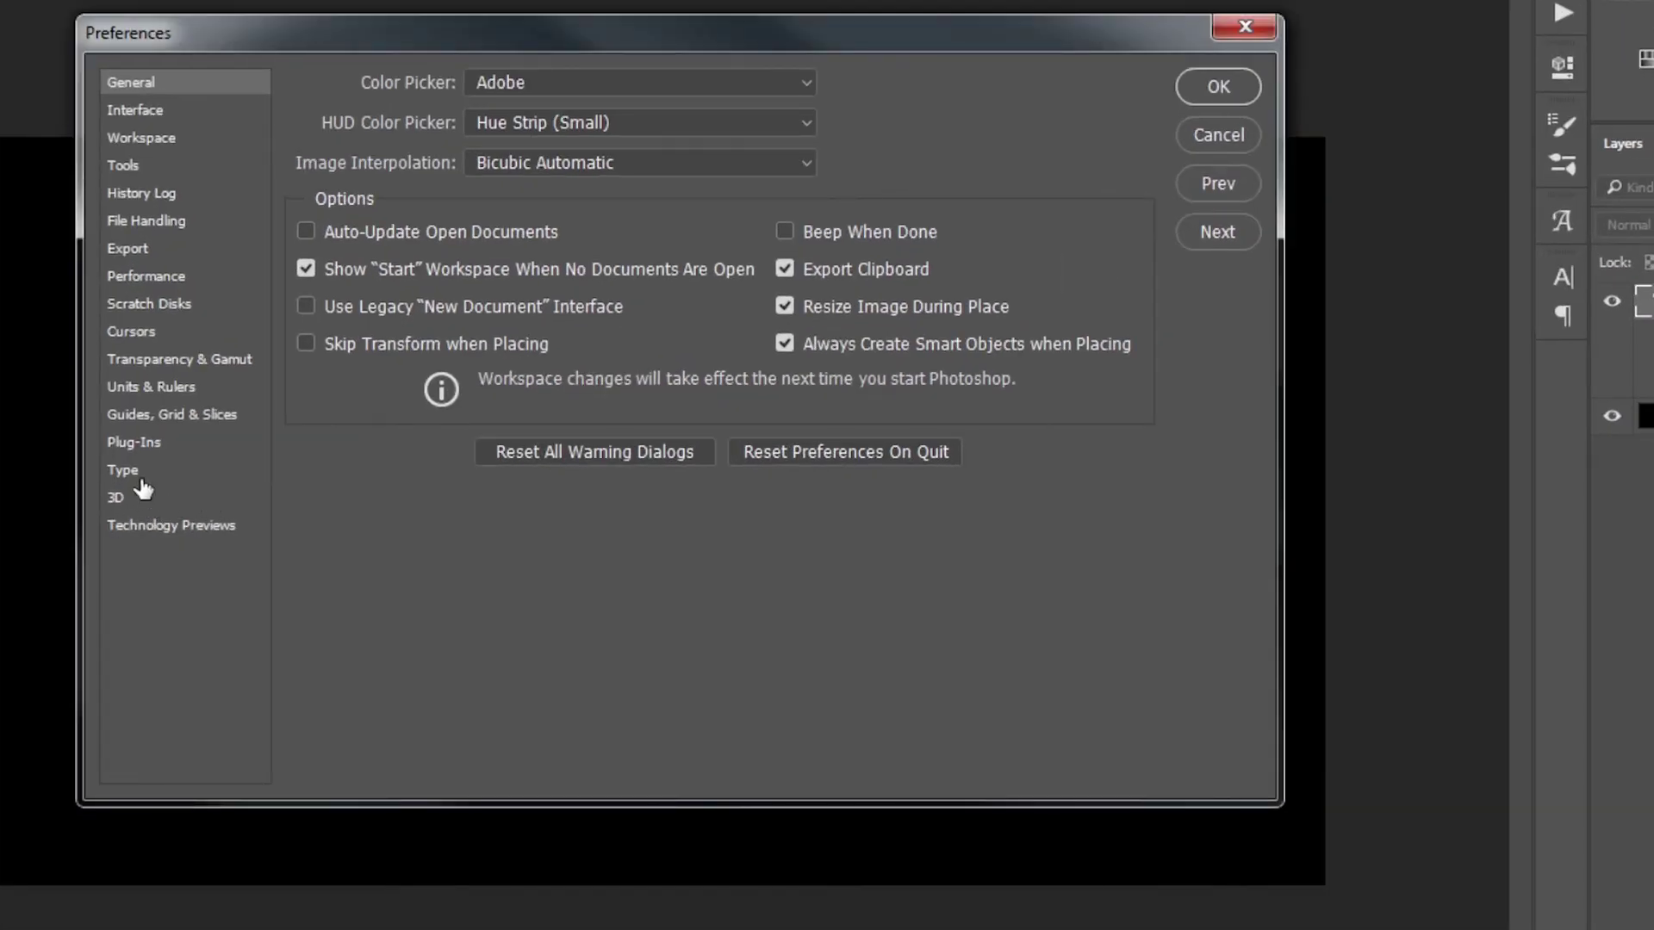
{"action": "left_click", "coordinate": [155, 479]}
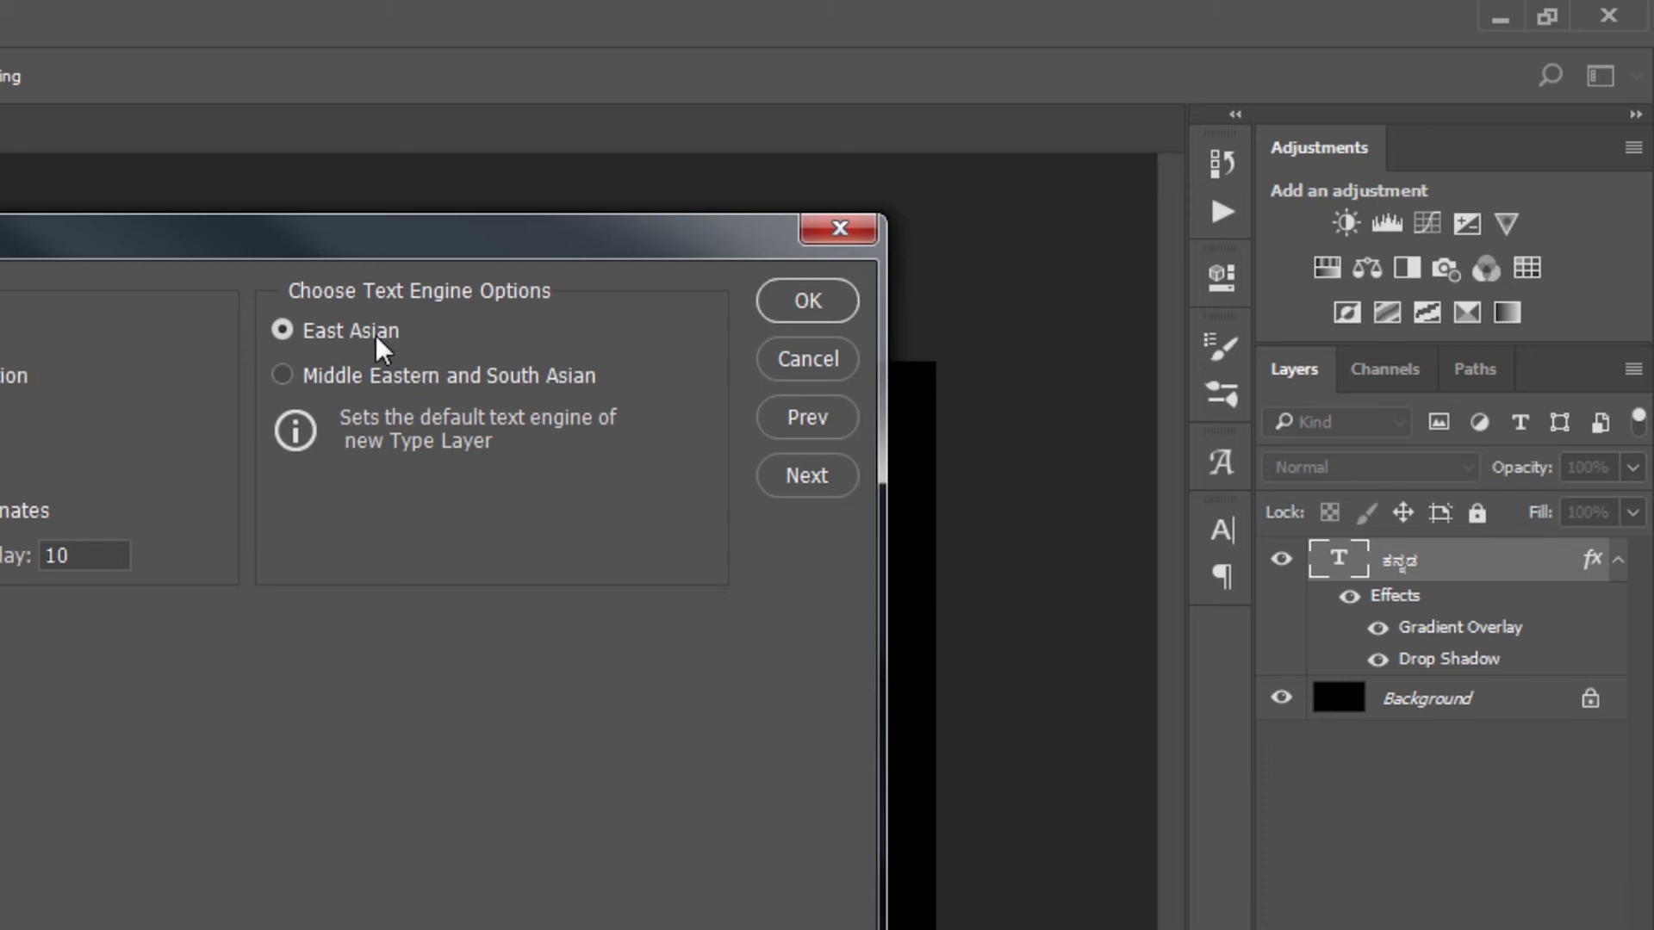
{"action": "left_click", "coordinate": [410, 375]}
{"action": "left_click", "coordinate": [789, 300]}
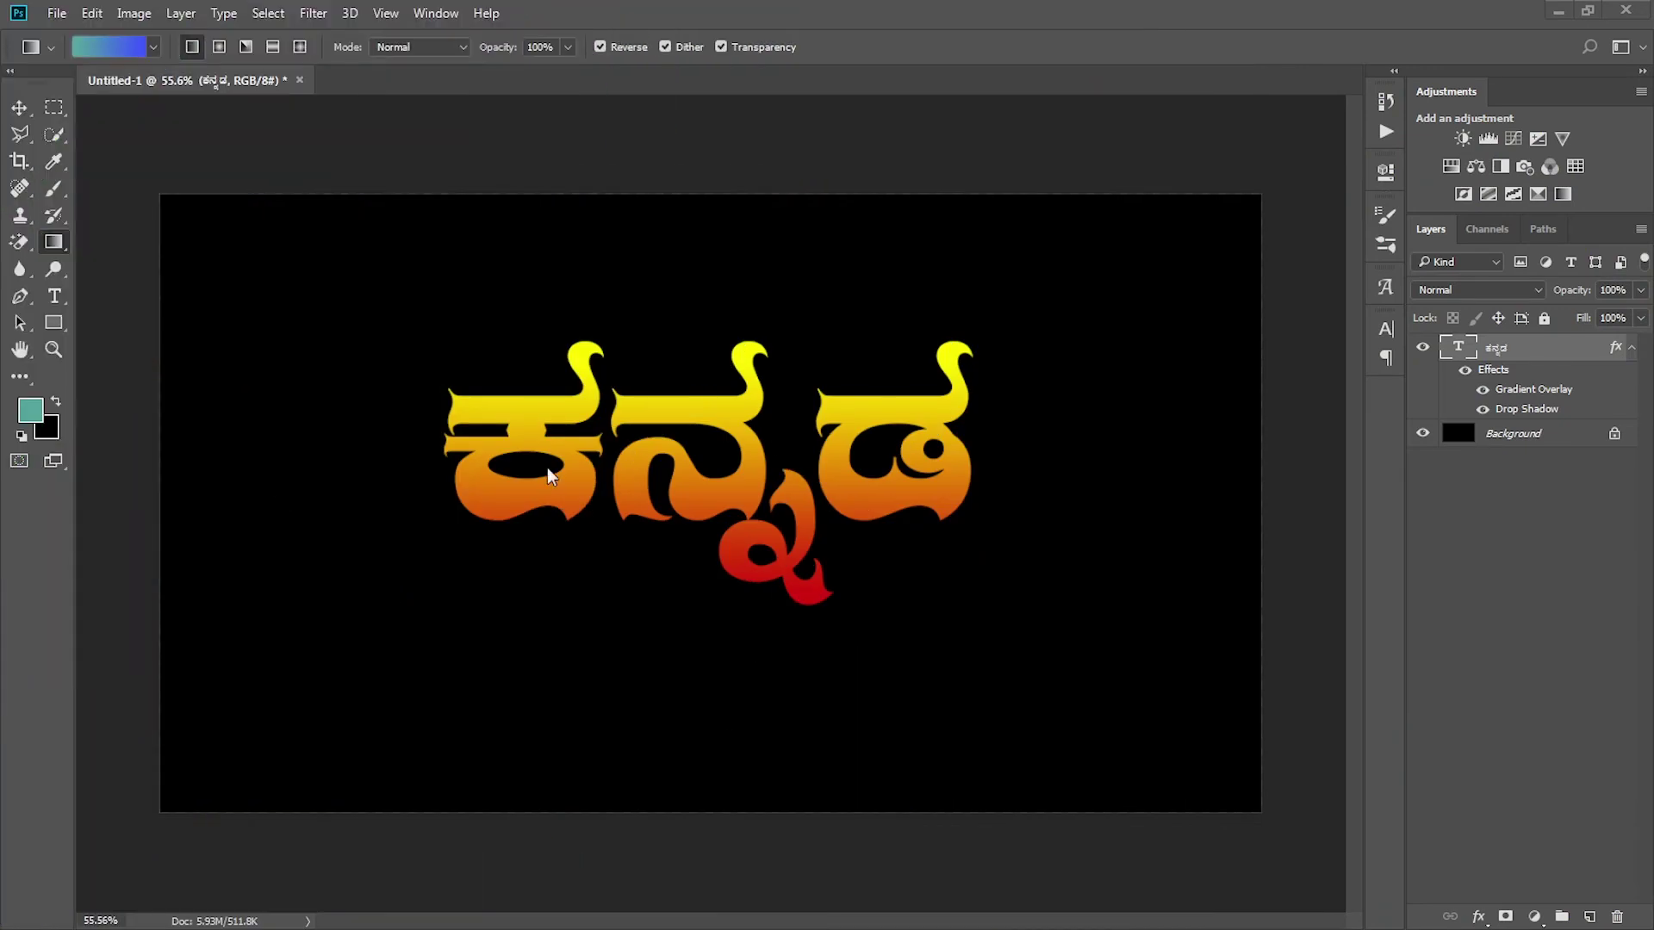
Step: Dismiss the gradient error message and re-enter the Kannada text layer with the Type tool
{"action": "left_click", "coordinate": [731, 448]}
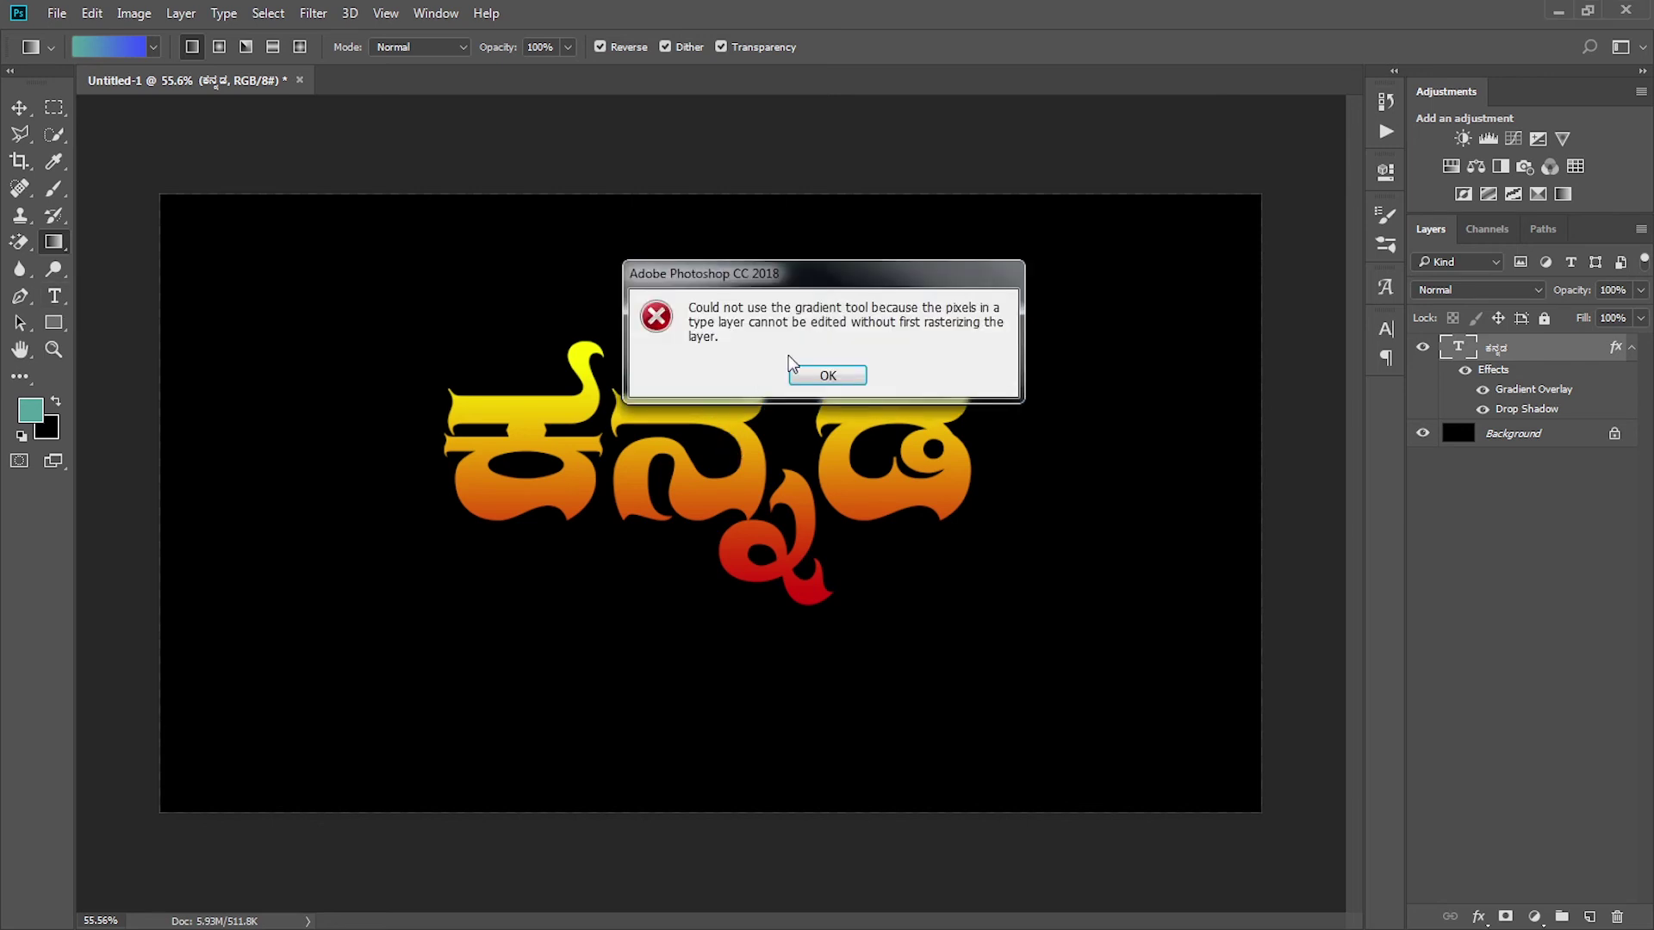
{"action": "left_click", "coordinate": [810, 388]}
{"action": "left_click", "coordinate": [53, 299]}
{"action": "left_click", "coordinate": [812, 457]}
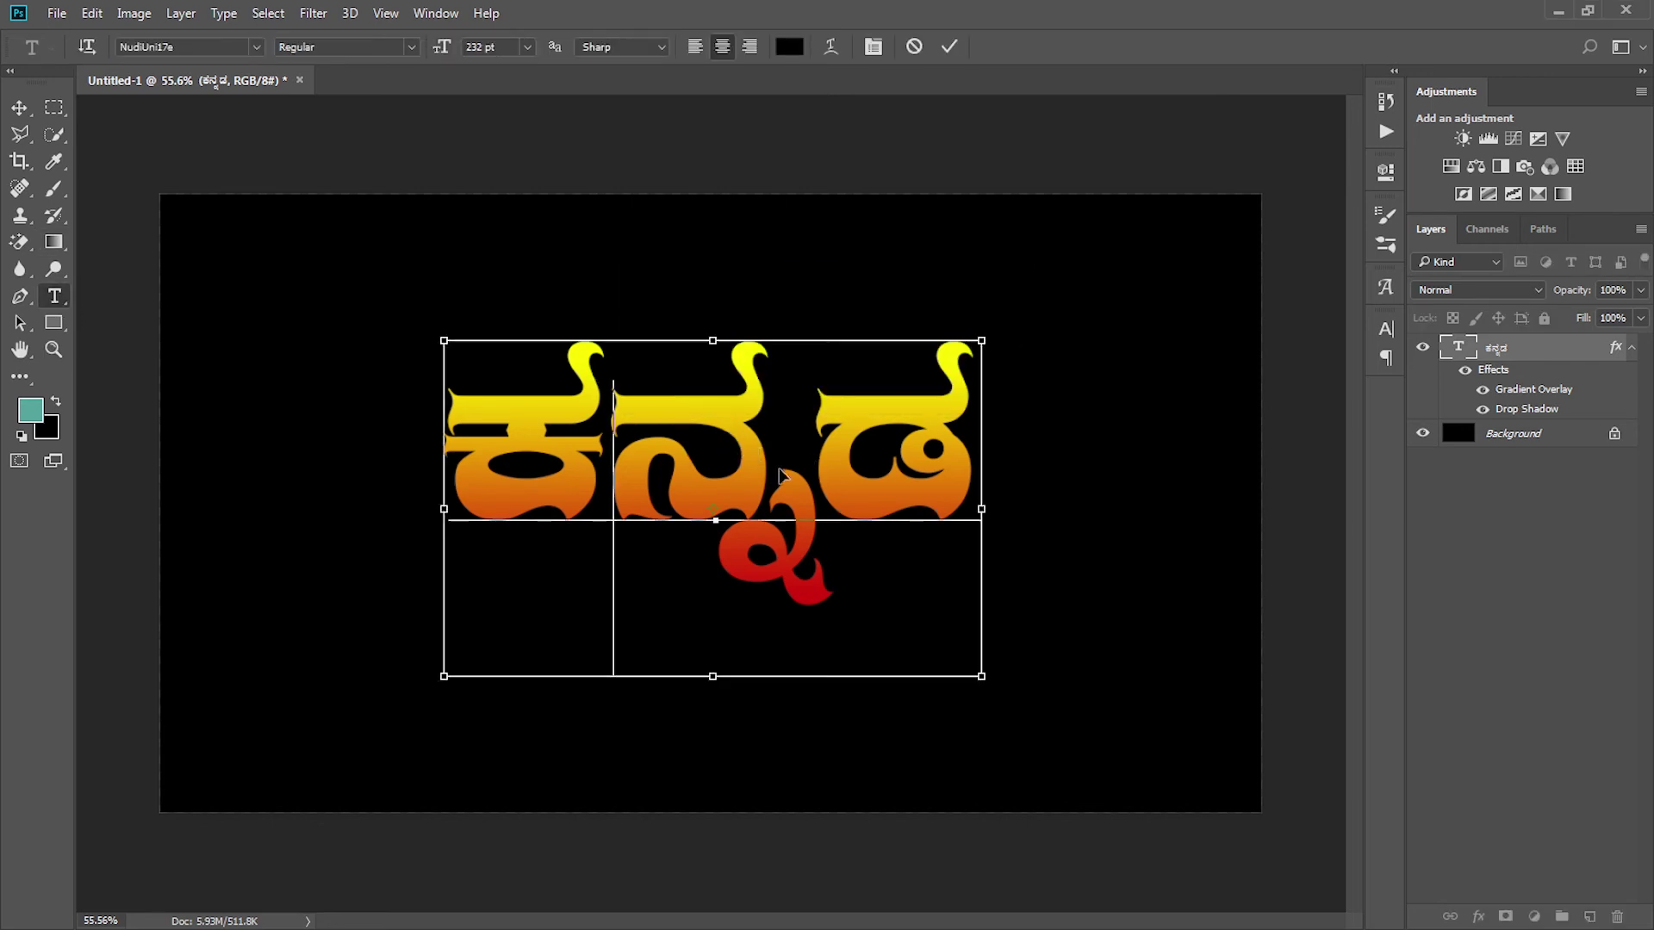
{"action": "key", "text": "ctrl+a"}
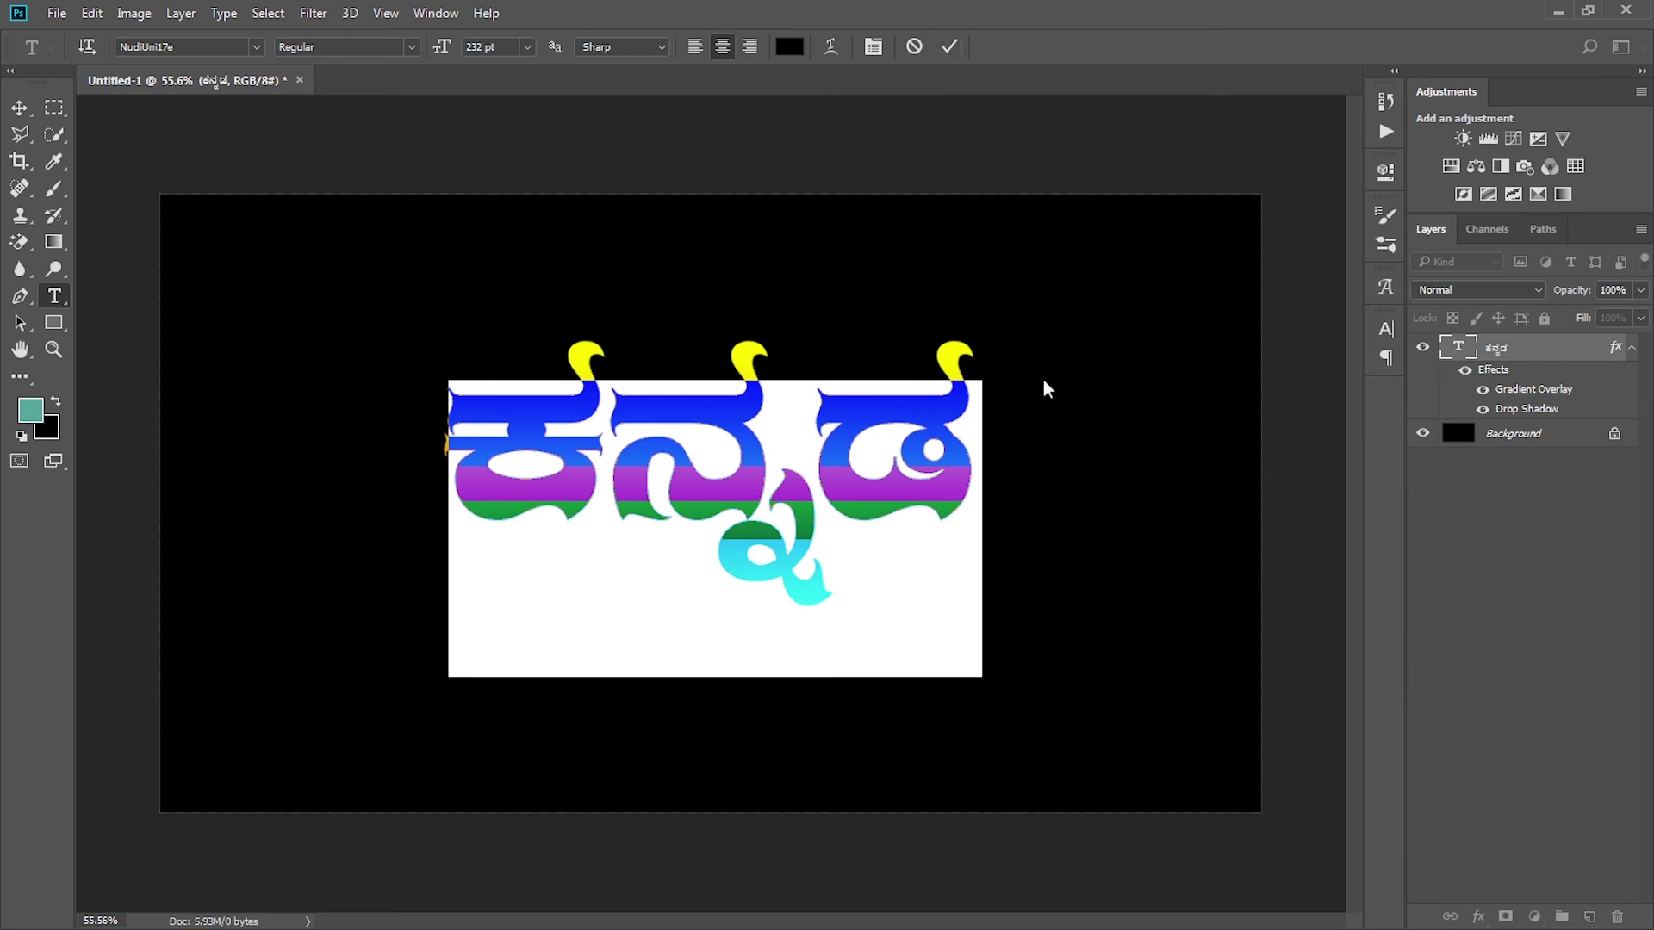
{"action": "left_click", "coordinate": [949, 48]}
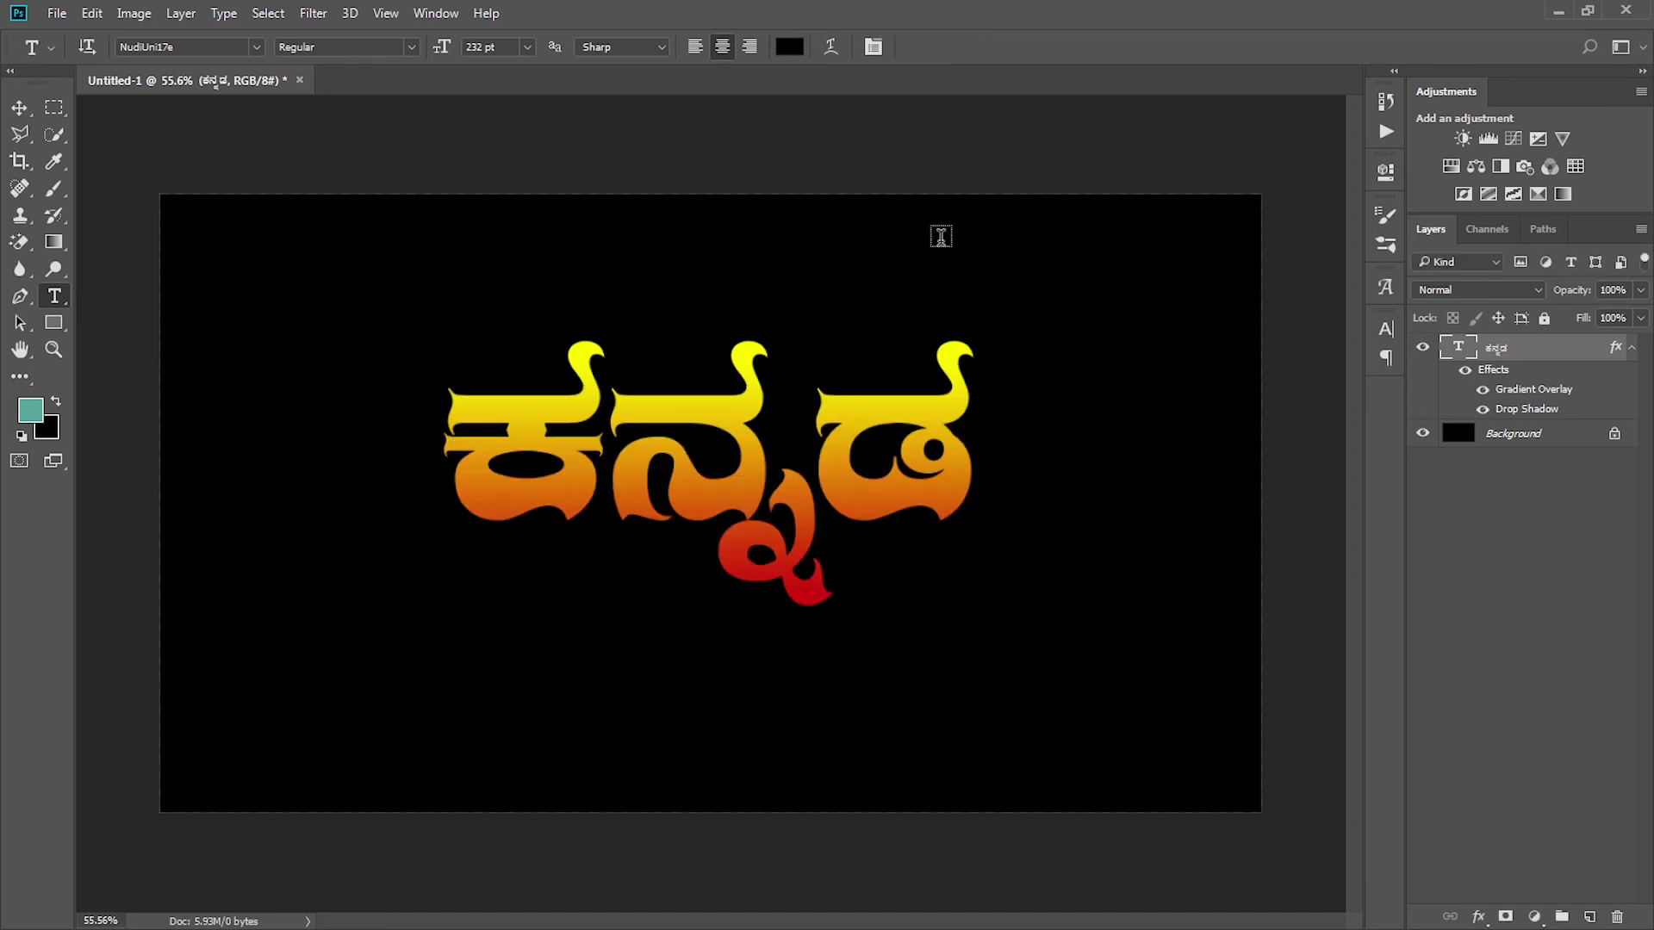
Step: Replace the letters after ಕ with ನ್ನಡ so the conjunct joins
{"action": "left_click", "coordinate": [879, 469]}
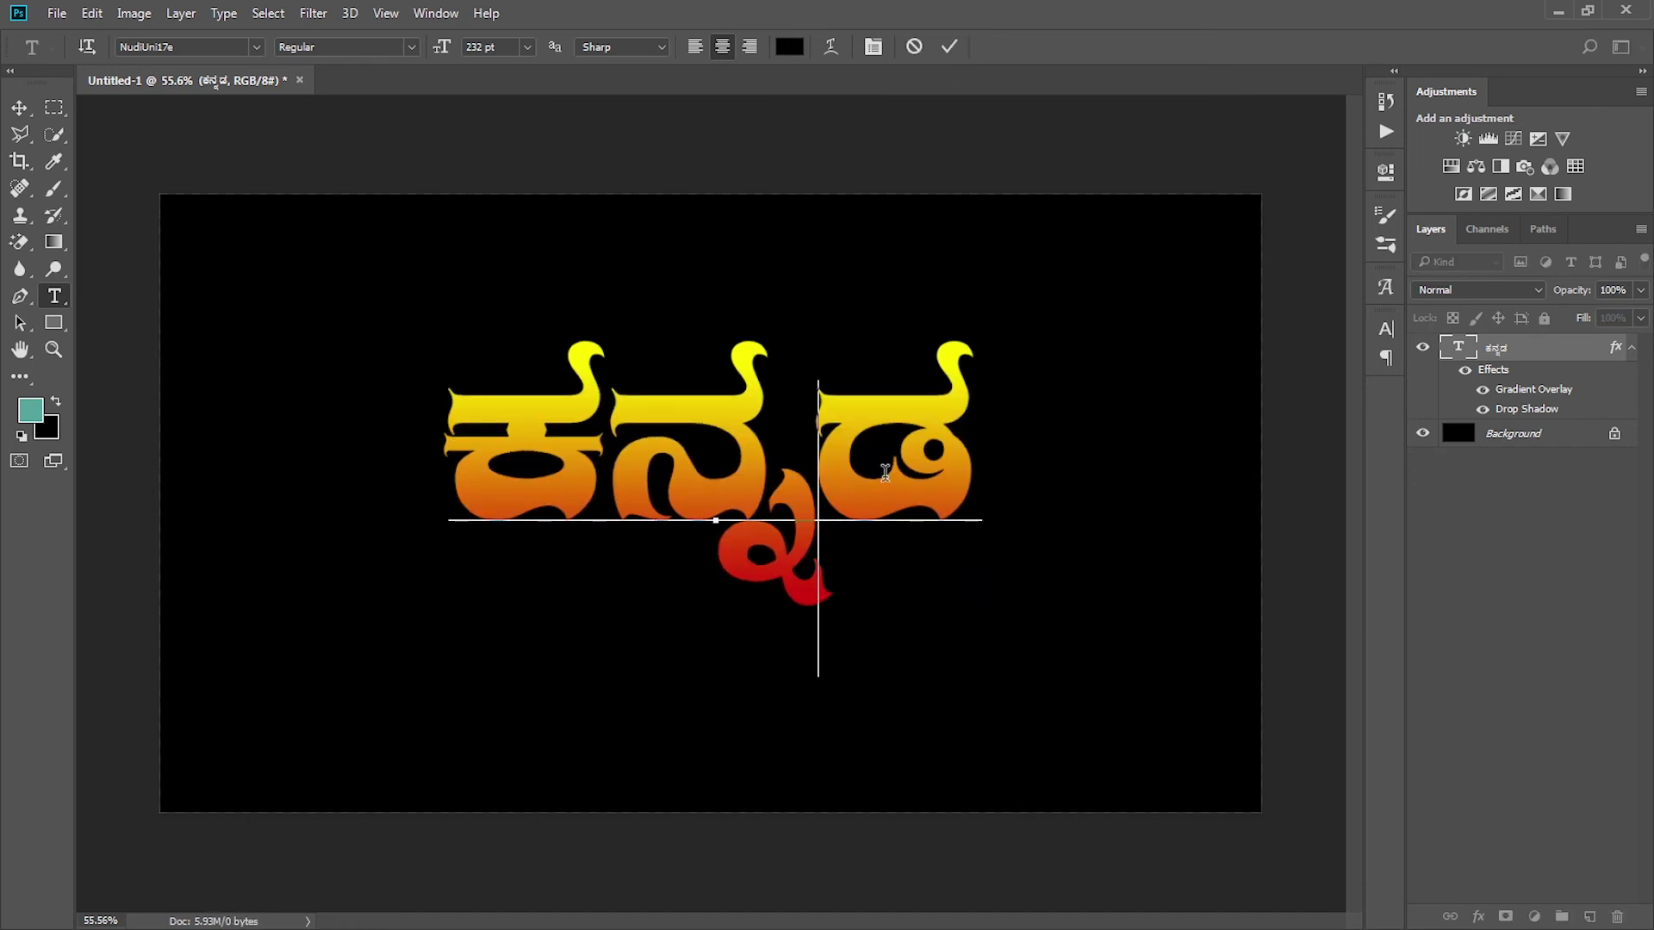
{"action": "left_click", "coordinate": [970, 448]}
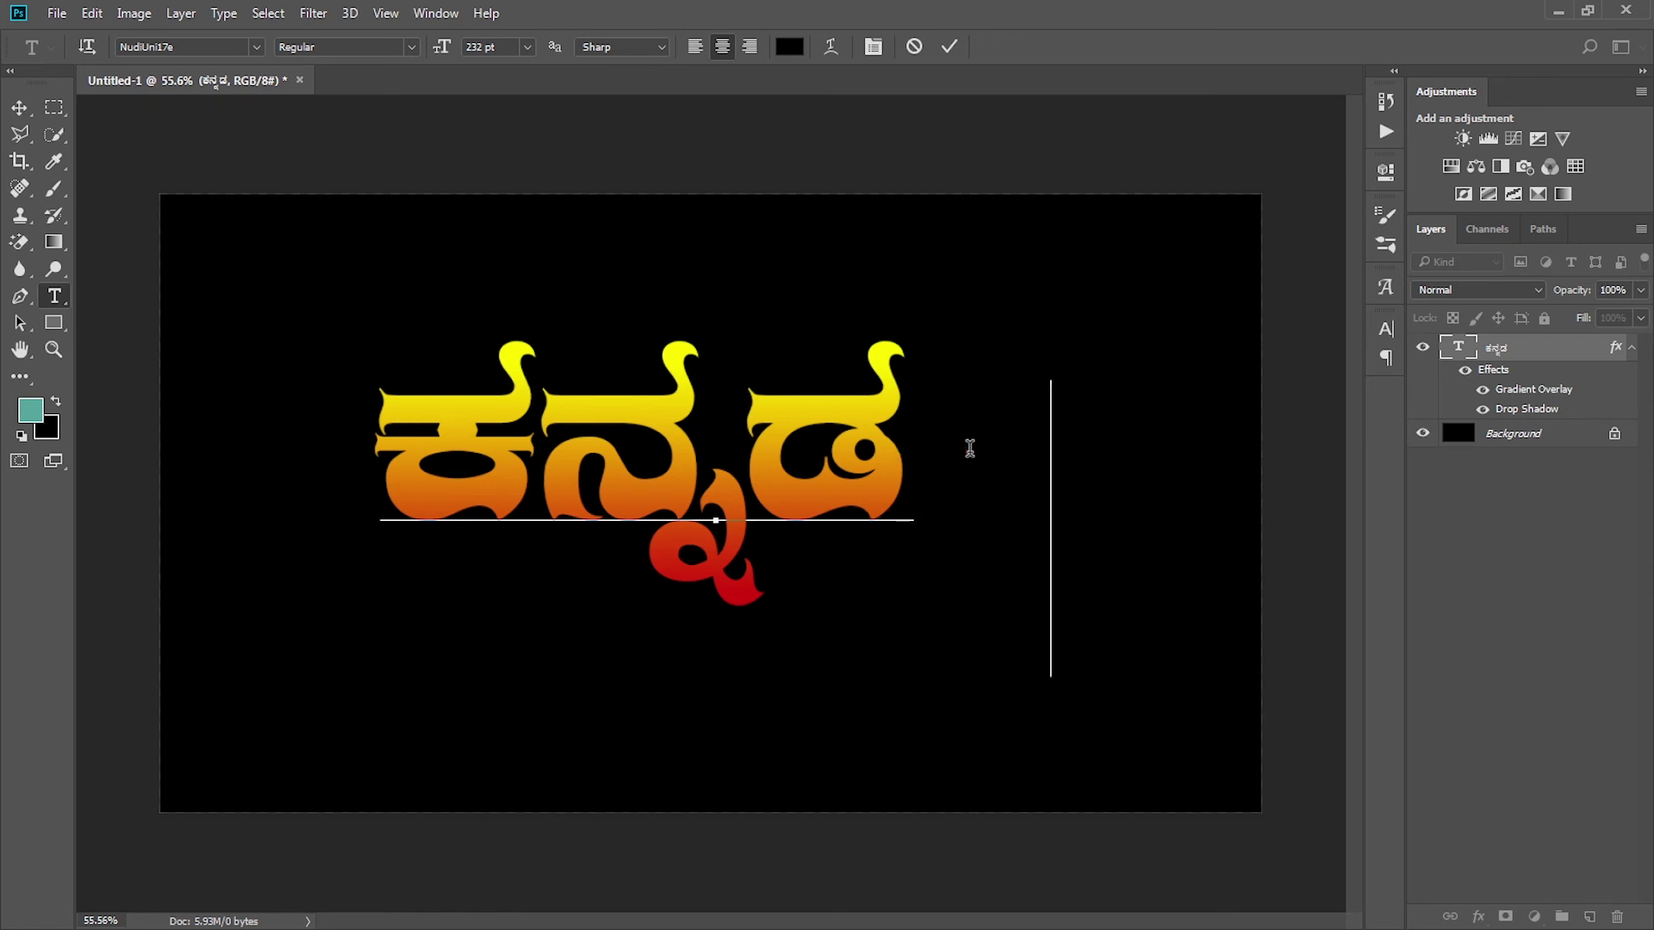
{"action": "type", "text": "ಗದ"}
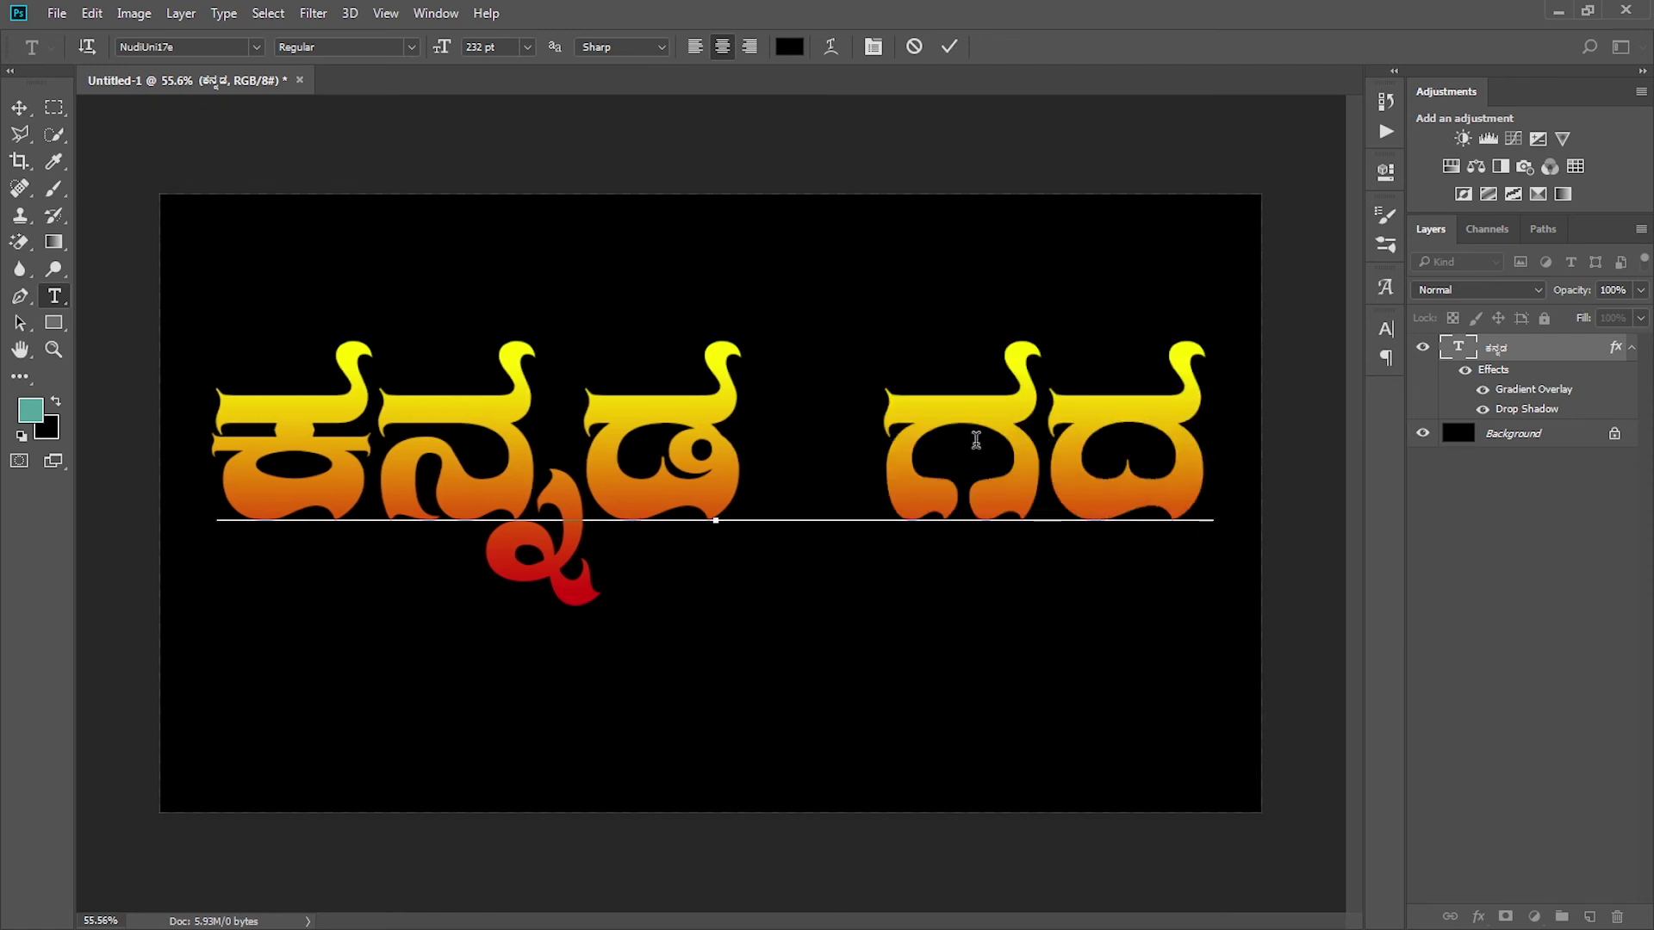
{"action": "key", "text": "BackSpace"}
{"action": "key", "text": "BackSpace"}
{"action": "key", "text": "BackSpace"}
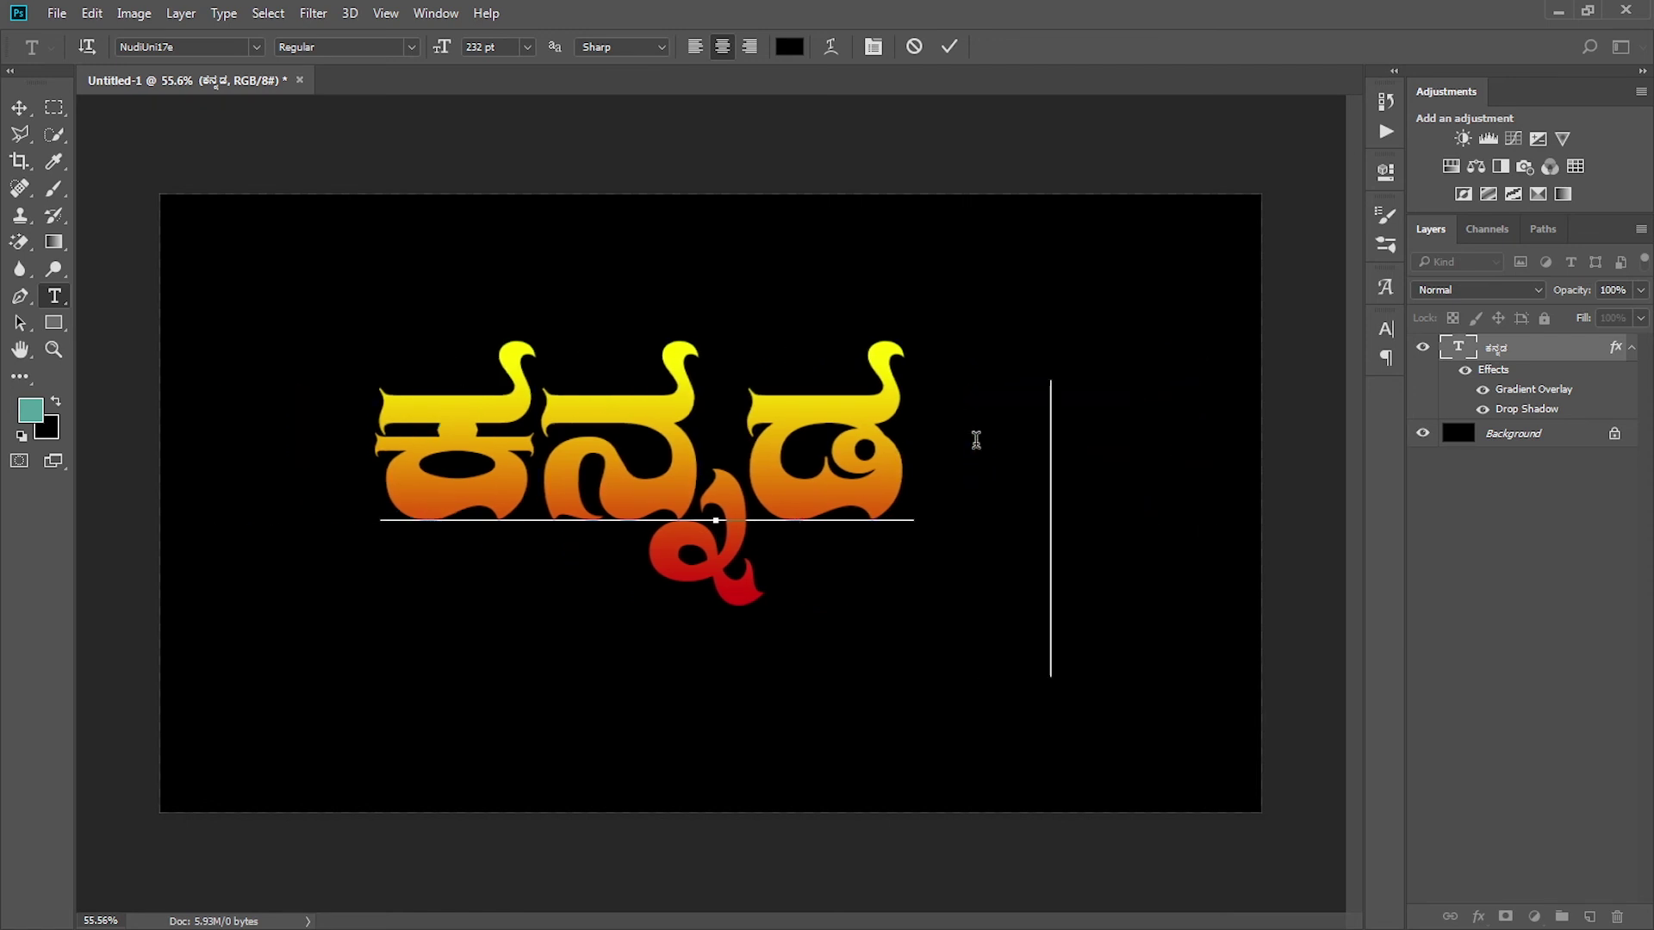
{"action": "left_click_drag", "start_coordinate": [919, 454], "coordinate": [577, 448]}
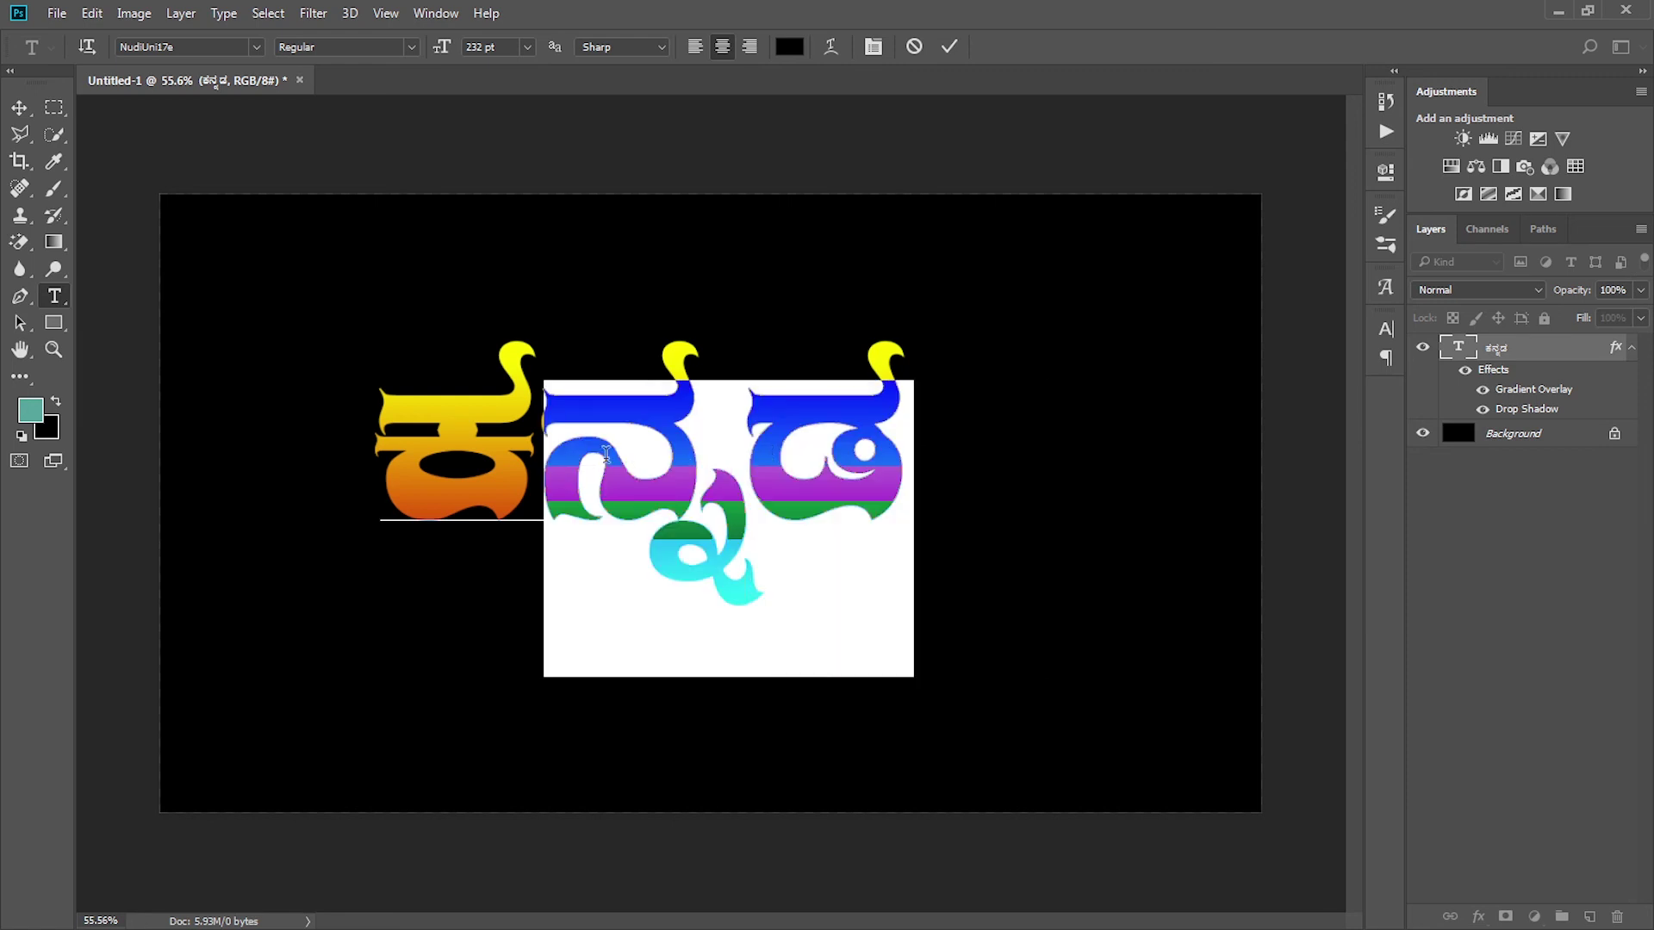
{"action": "key", "text": "BackSpace"}
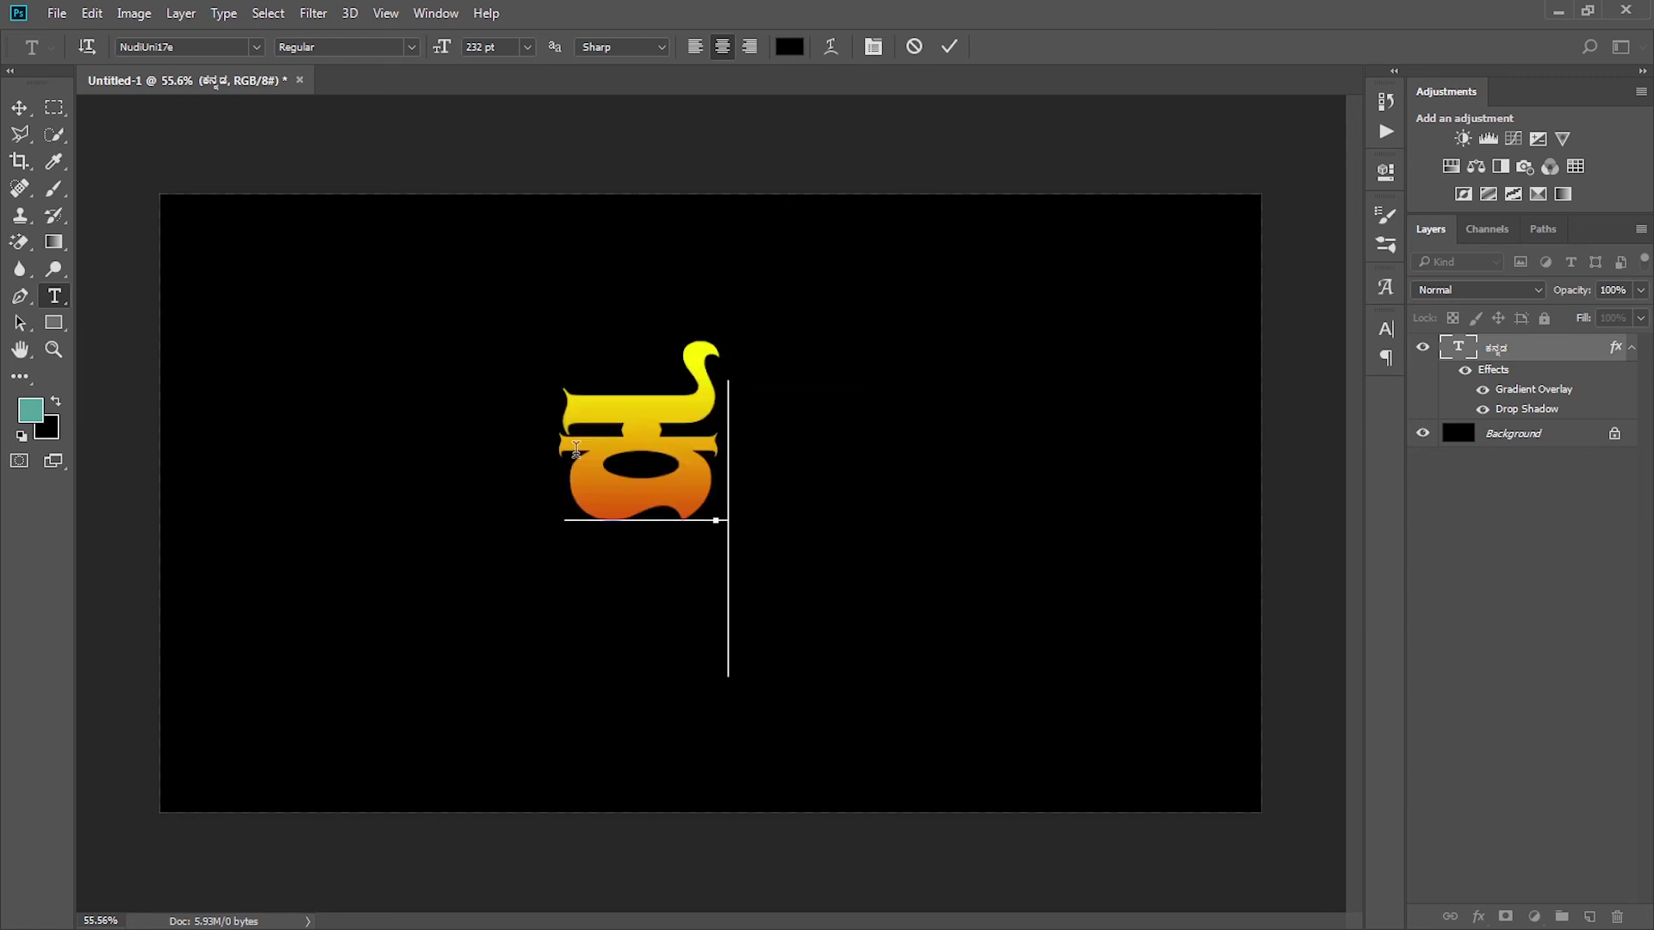
{"action": "type", "text": "ನ್ನ"}
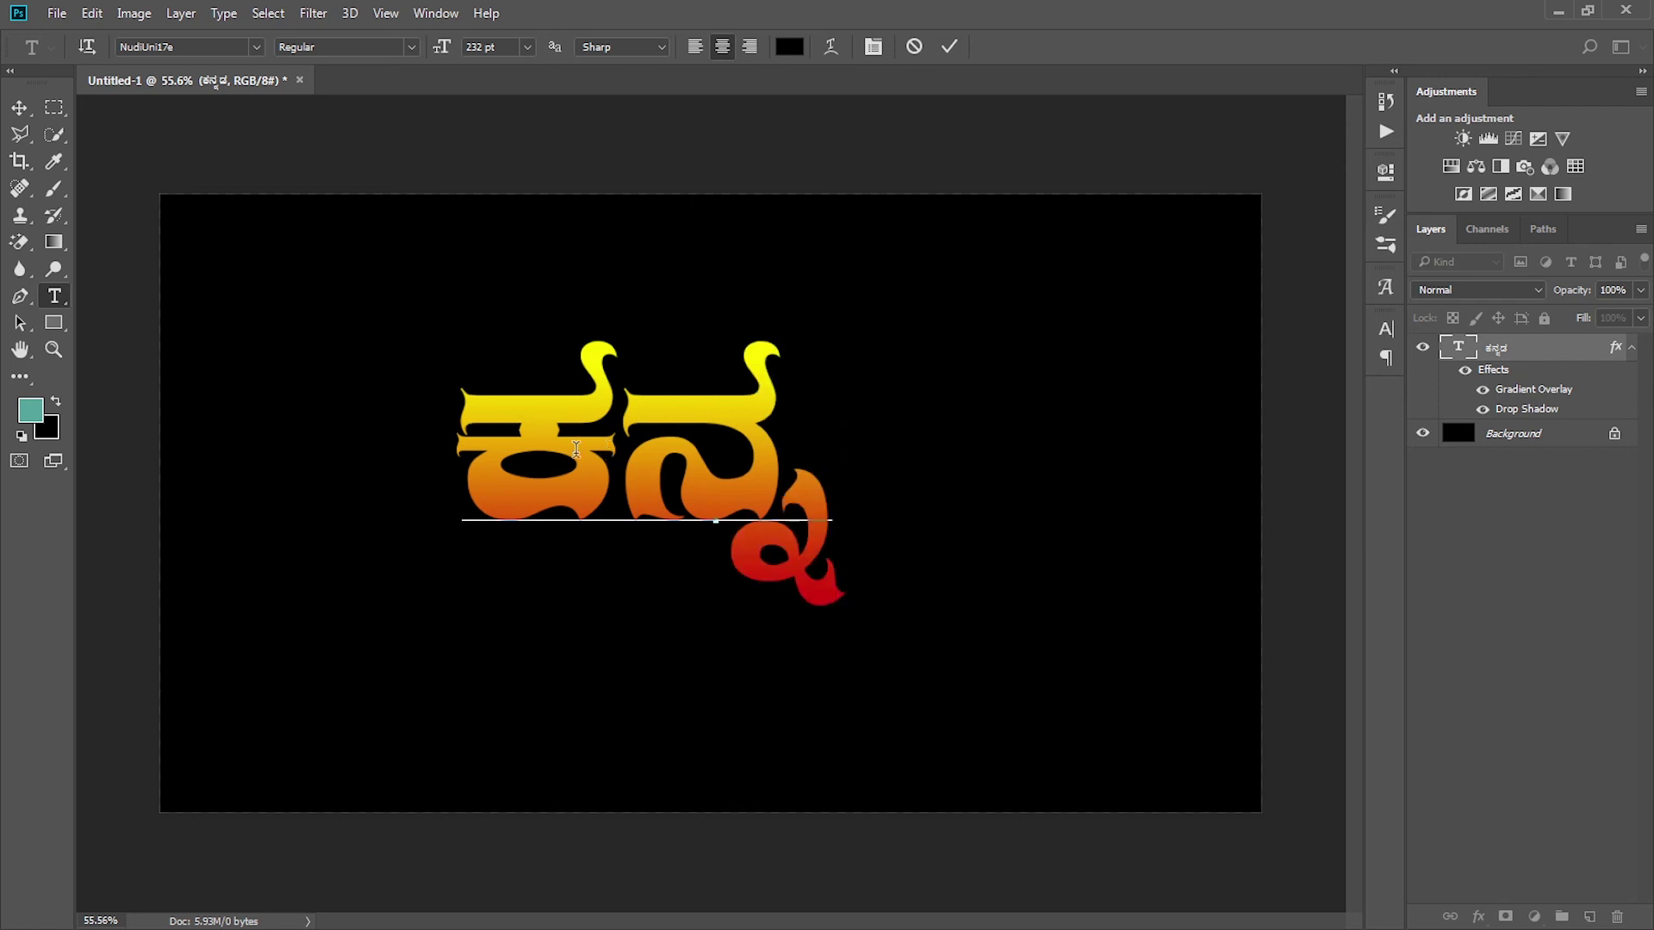
{"action": "type", "text": "ಡ"}
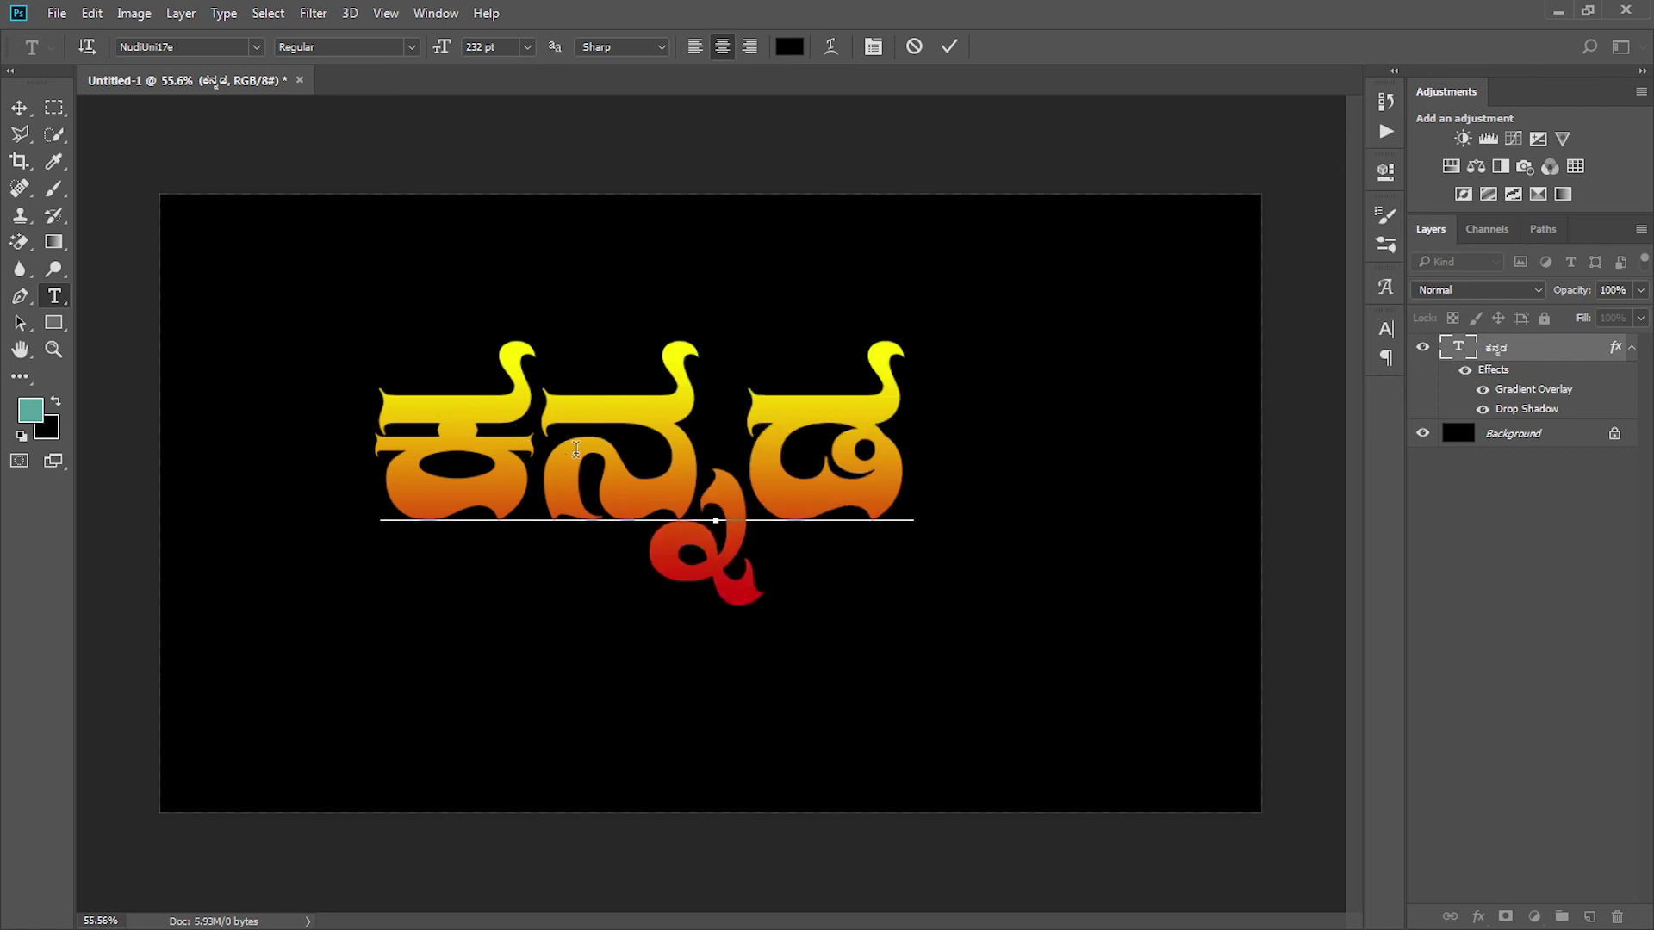
Step: Select the whole word ಕನ್ನಡ and scroll through the NudiUni fonts, previewing up to NudiUni13e
{"action": "key", "text": "ctrl+a"}
{"action": "key", "text": "ctrl+q"}
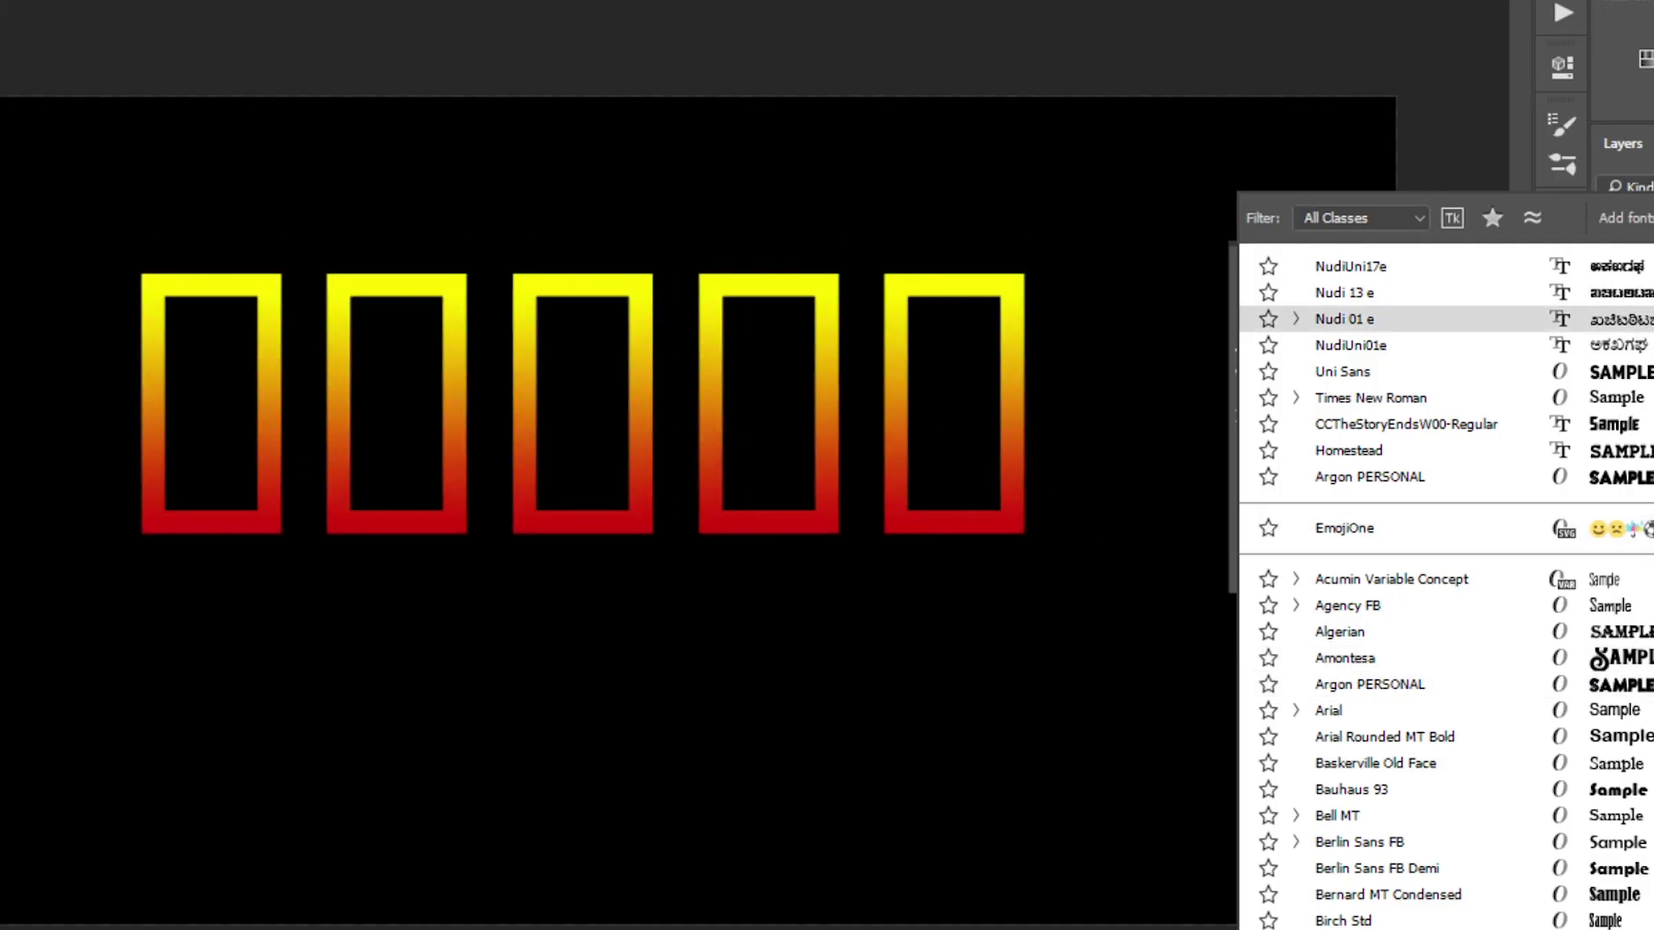
{"action": "scroll", "coordinate": [1637, 345], "scroll_direction": "down", "scroll_amount": 10}
{"action": "scroll", "coordinate": [1476, 823], "scroll_direction": "down", "scroll_amount": 10}
{"action": "scroll", "coordinate": [1477, 823], "scroll_direction": "down", "scroll_amount": 5}
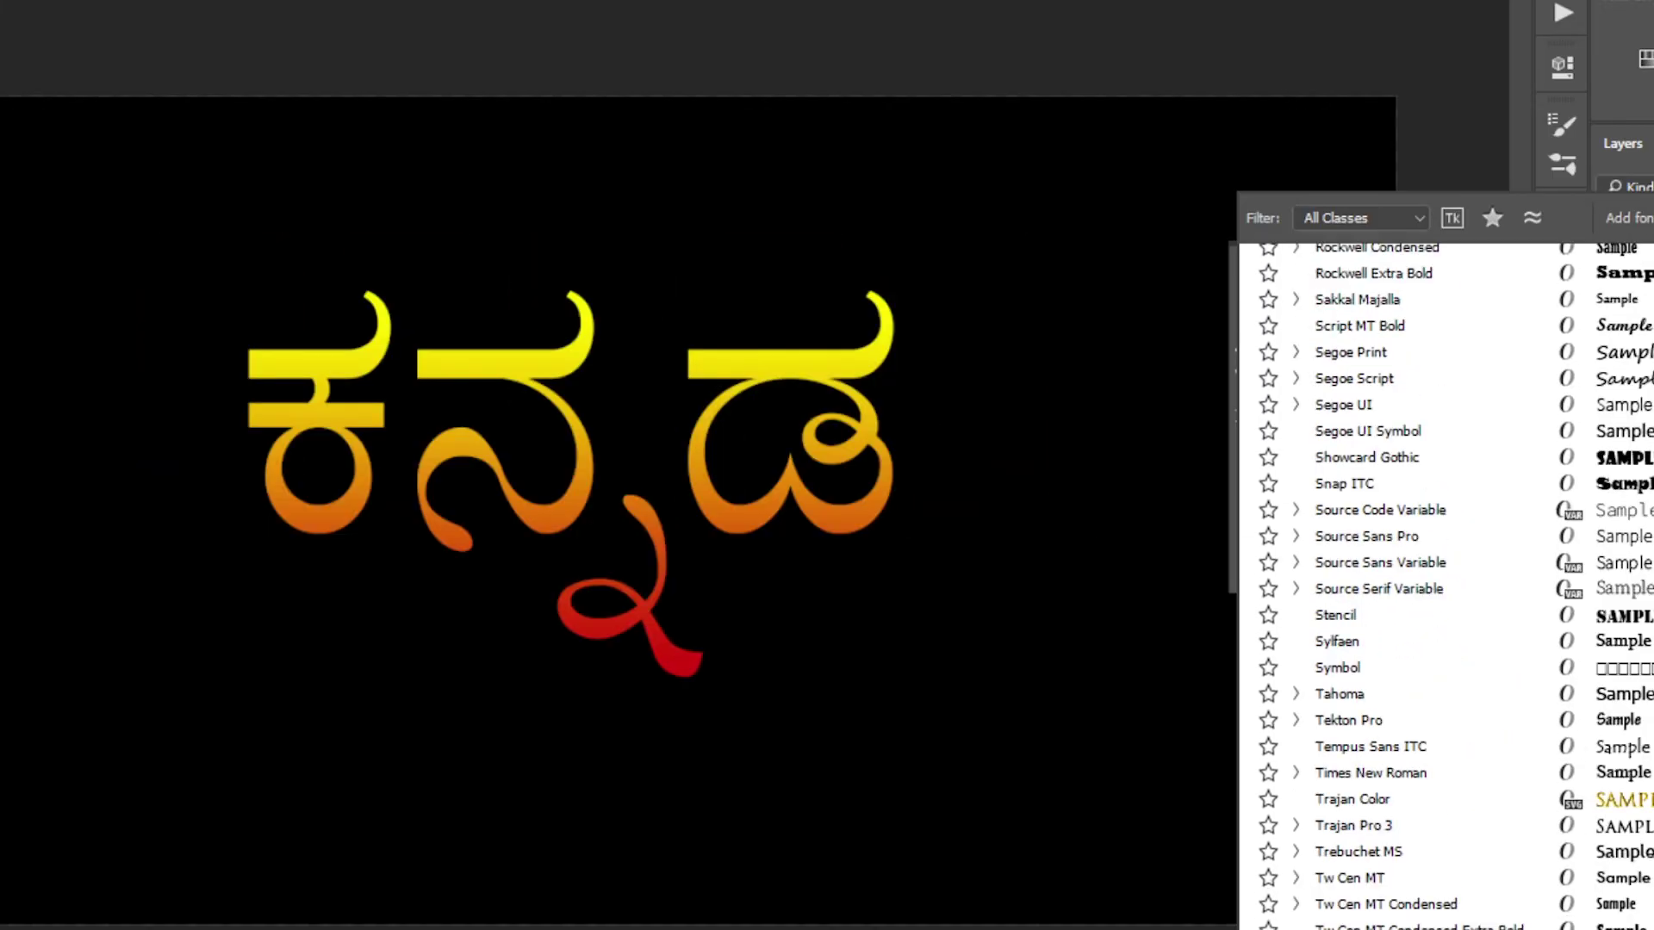
{"action": "scroll", "coordinate": [1476, 823], "scroll_direction": "down", "scroll_amount": 10}
{"action": "scroll", "coordinate": [1477, 823], "scroll_direction": "down", "scroll_amount": 5}
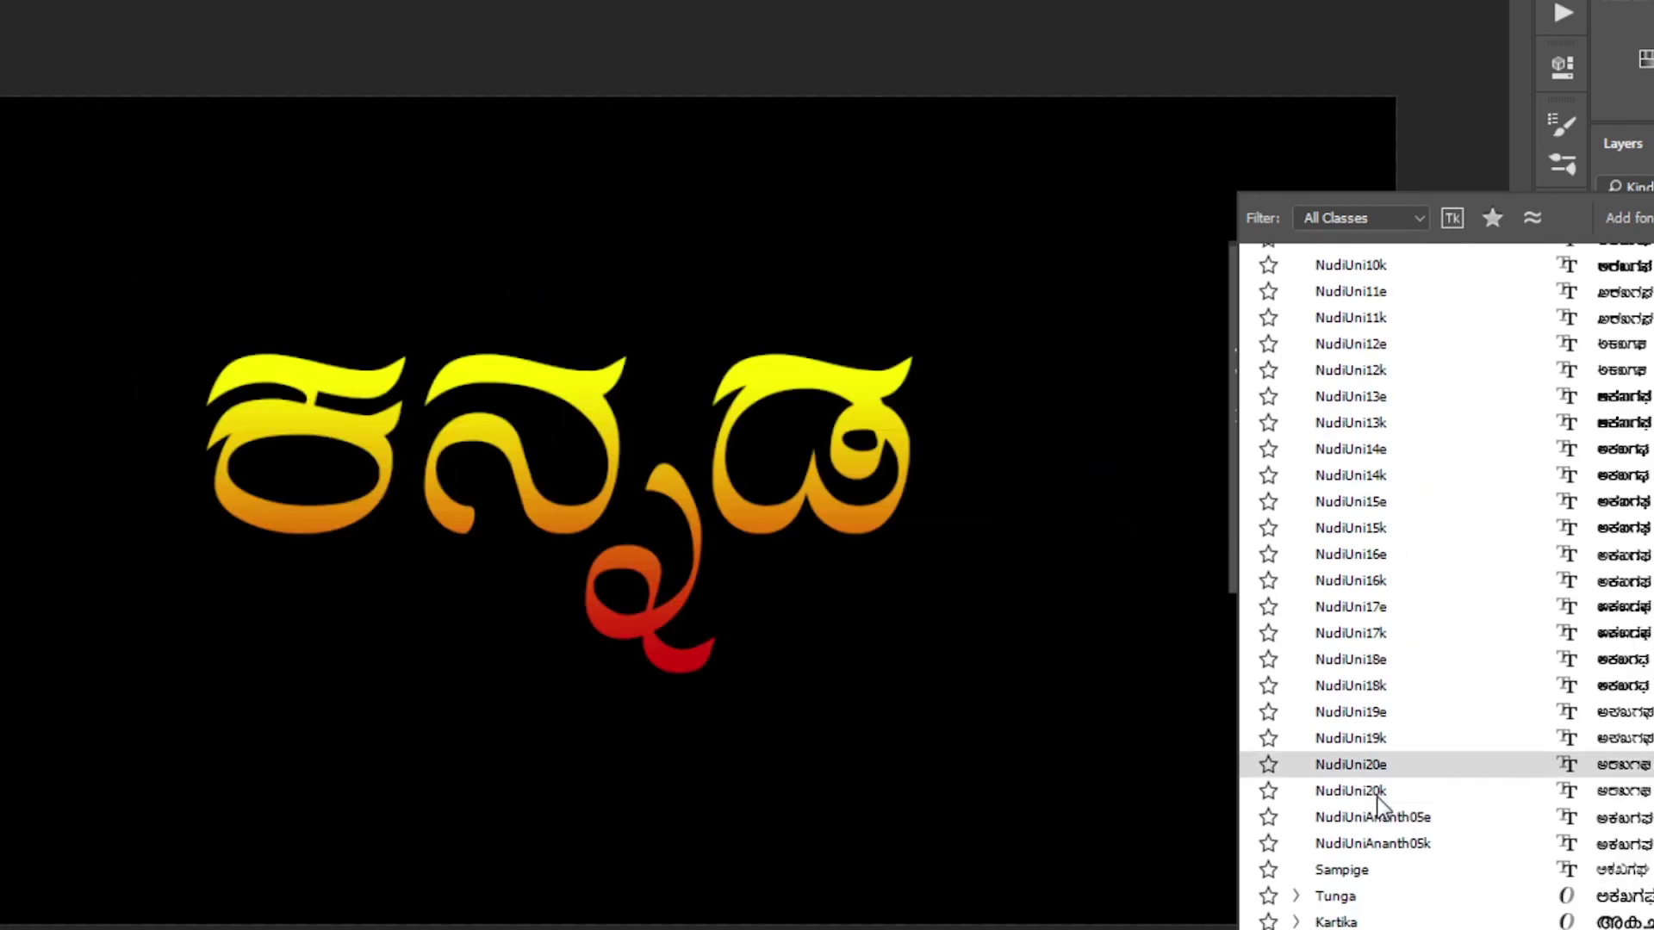
{"action": "scroll", "coordinate": [1377, 801], "scroll_direction": "up", "scroll_amount": 3}
{"action": "scroll", "coordinate": [1440, 760], "scroll_direction": "up", "scroll_amount": 4}
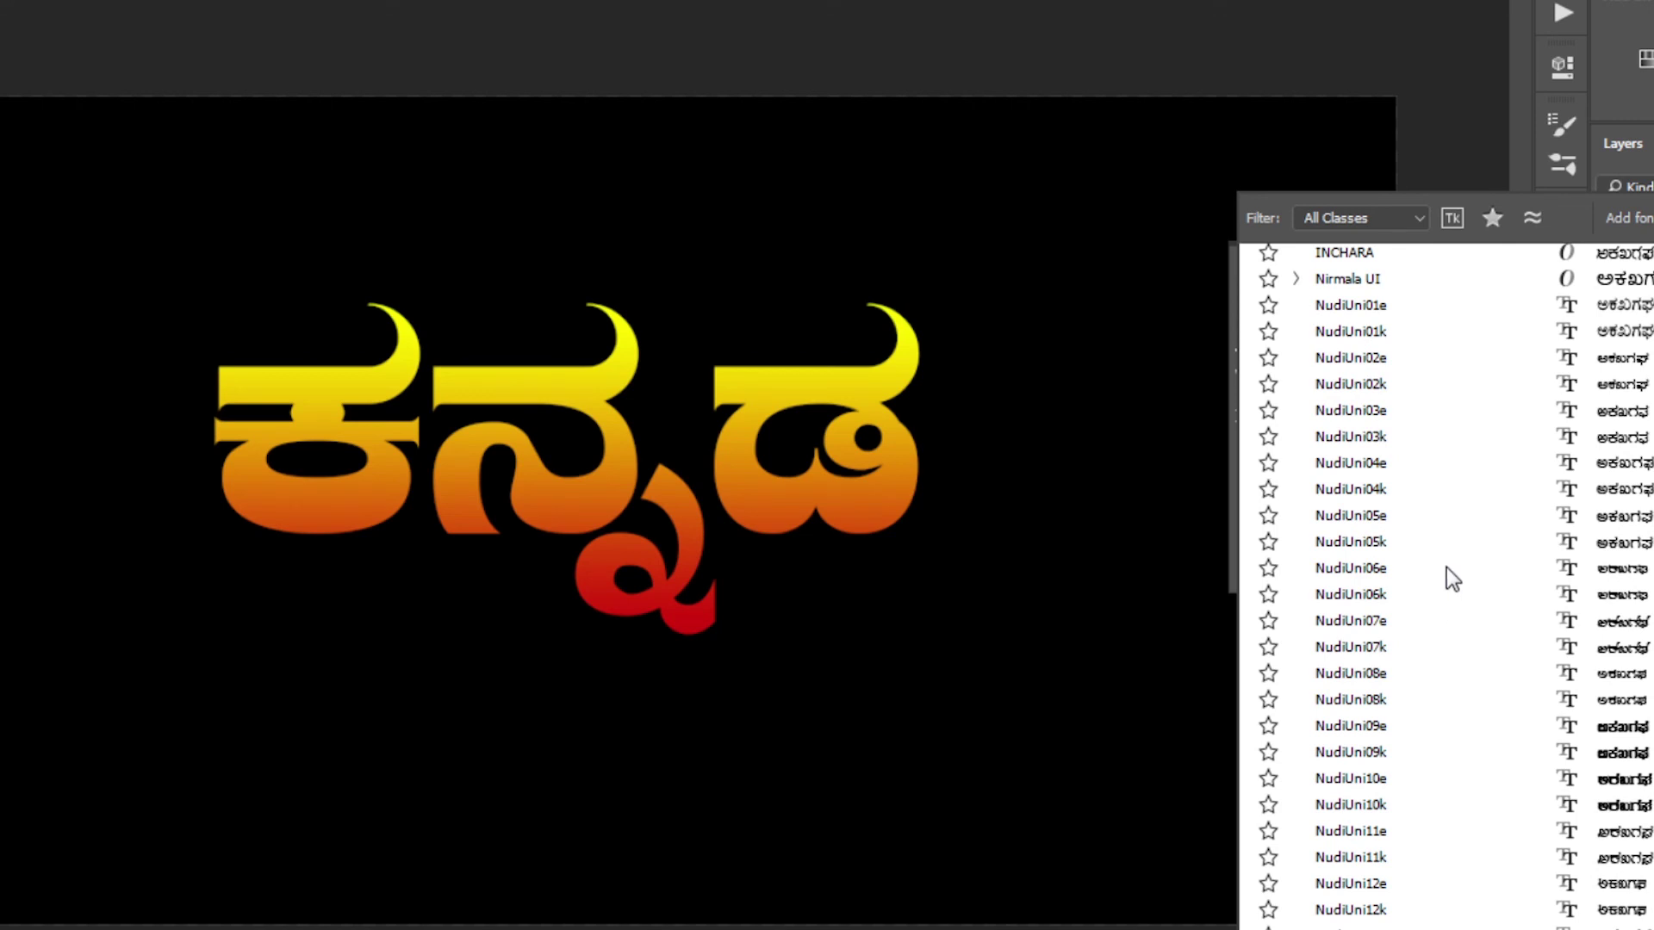
{"action": "scroll", "coordinate": [1418, 712], "scroll_direction": "down", "scroll_amount": 1}
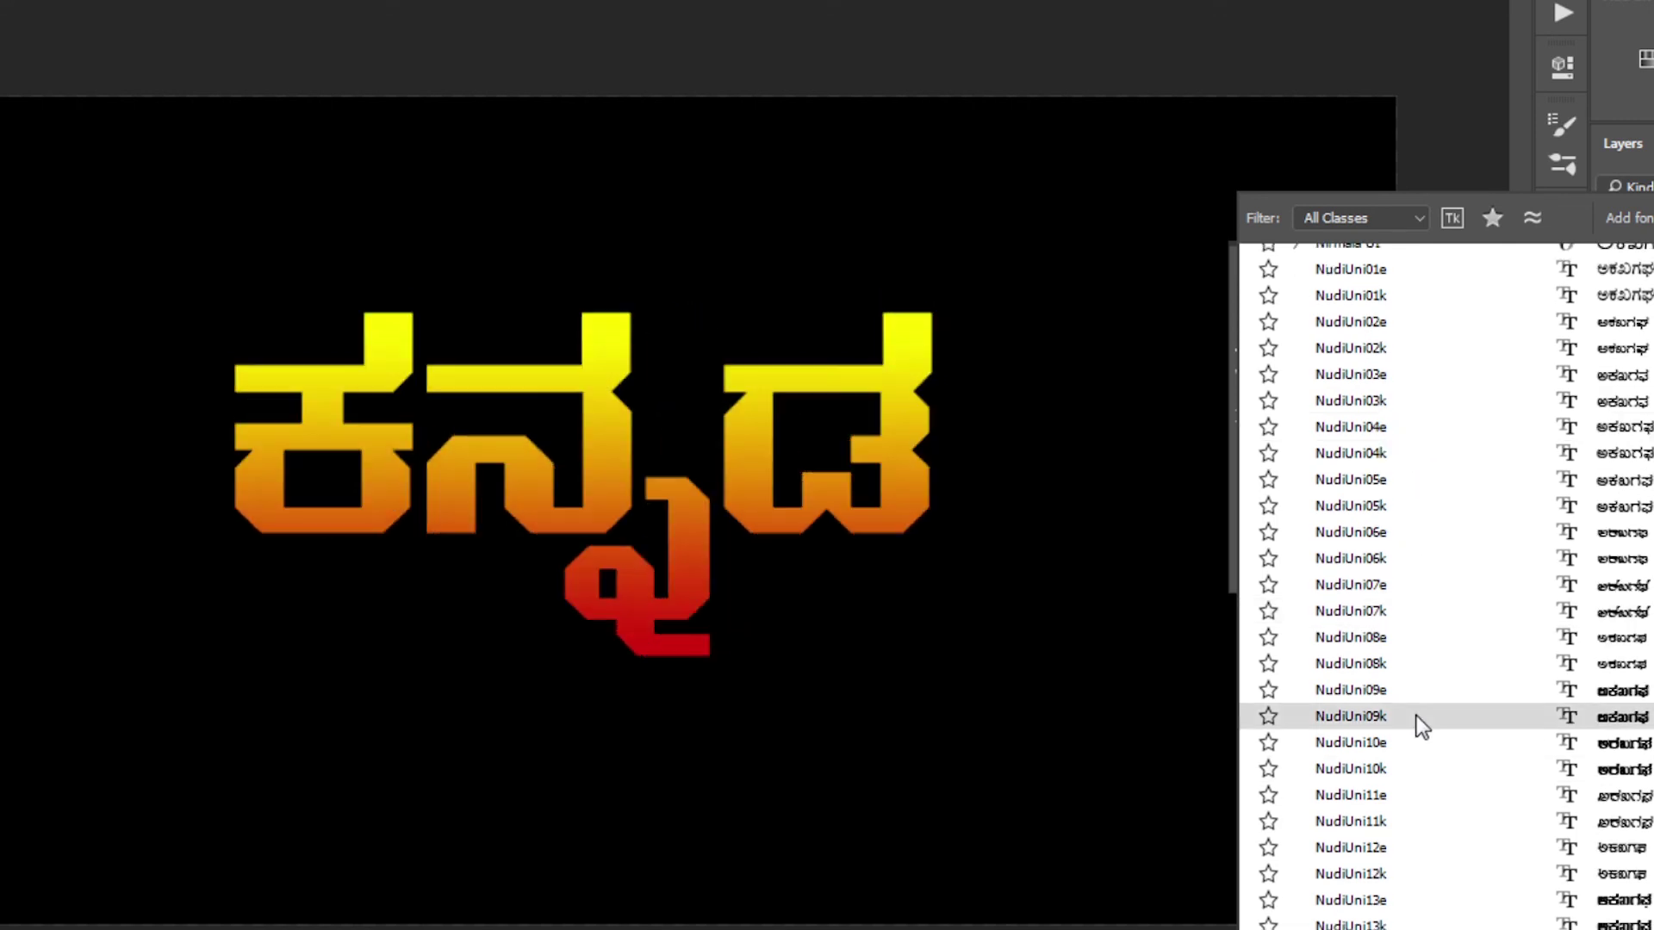
{"action": "scroll", "coordinate": [1421, 727], "scroll_direction": "down", "scroll_amount": 2}
{"action": "scroll", "coordinate": [1414, 724], "scroll_direction": "down", "scroll_amount": 2}
{"action": "scroll", "coordinate": [1381, 798], "scroll_direction": "down", "scroll_amount": 2}
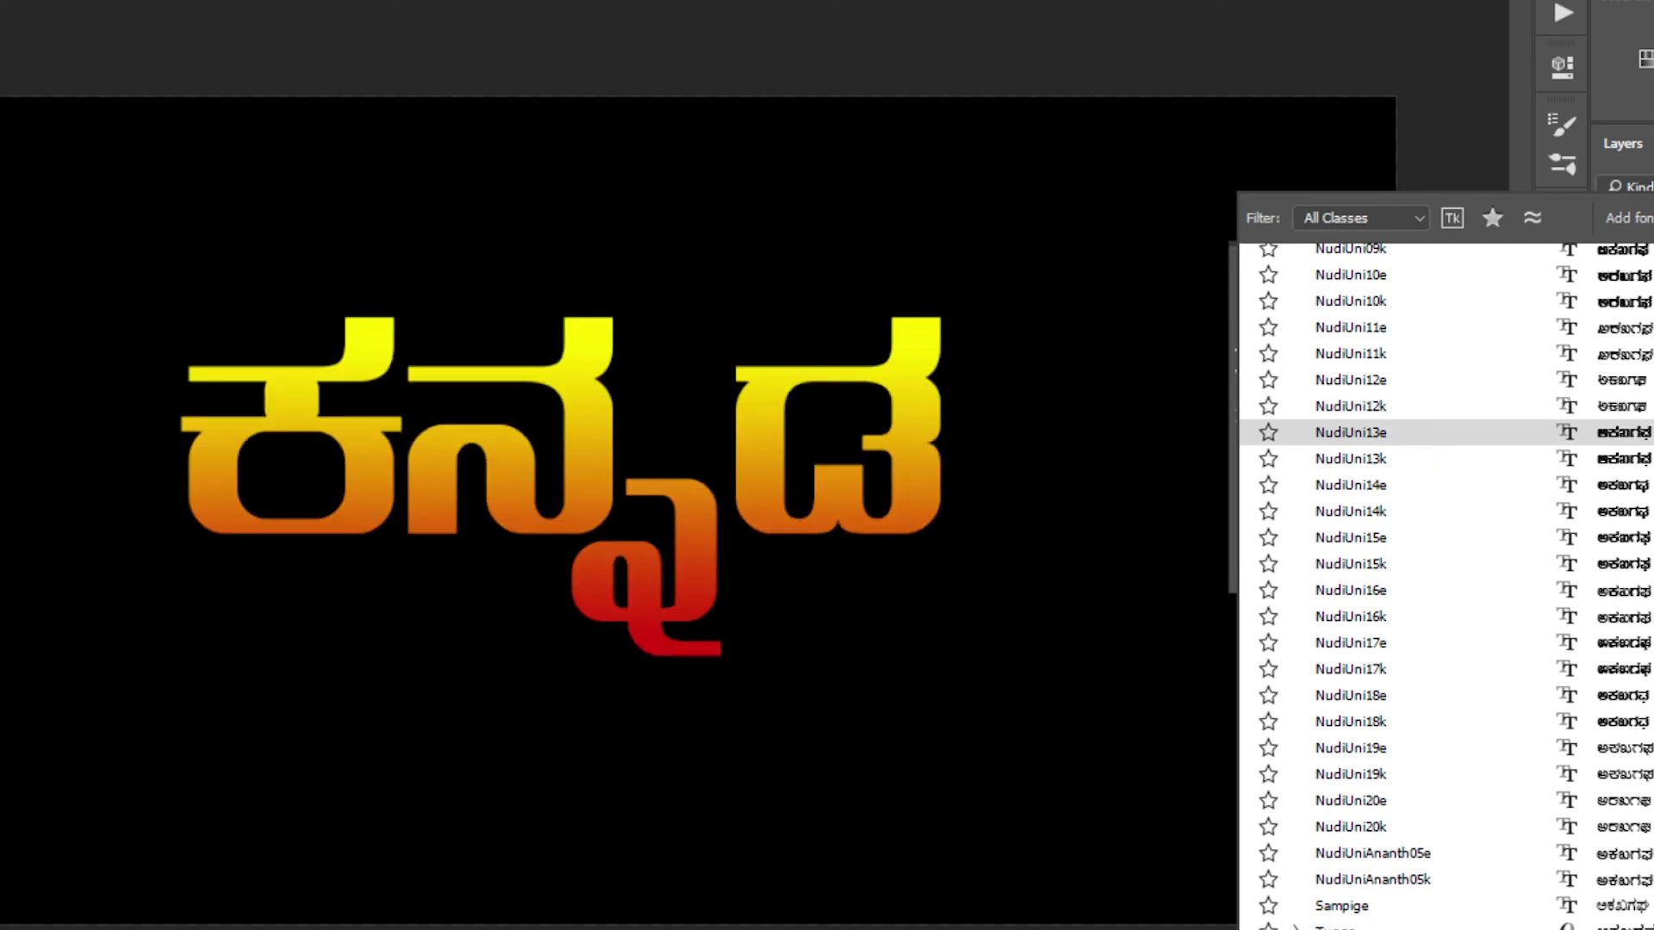
Step: Apply NudiUni17e to ಕನ್ನಡ and commit the type layer with the conjunct intact
{"action": "left_click", "coordinate": [1351, 642]}
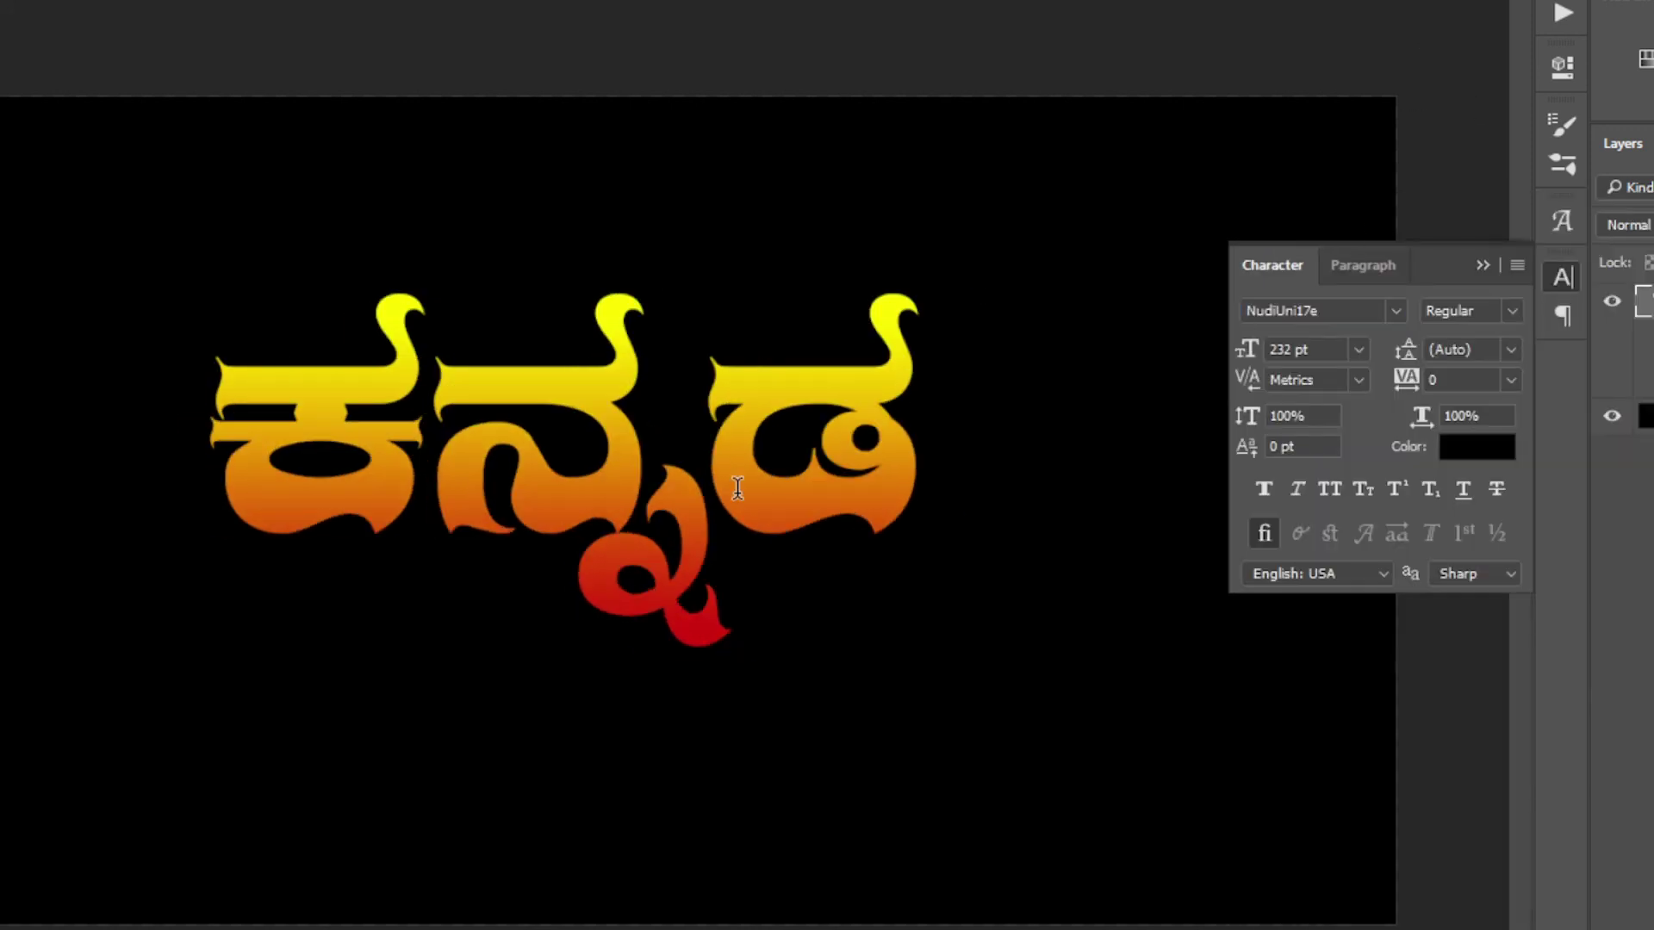
{"action": "left_click", "coordinate": [709, 535]}
{"action": "mouse_move", "coordinate": [657, 539]}
{"action": "left_mouse_down"}
{"action": "mouse_move", "coordinate": [387, 437]}
{"action": "mouse_move", "coordinate": [216, 438]}
{"action": "left_mouse_up"}
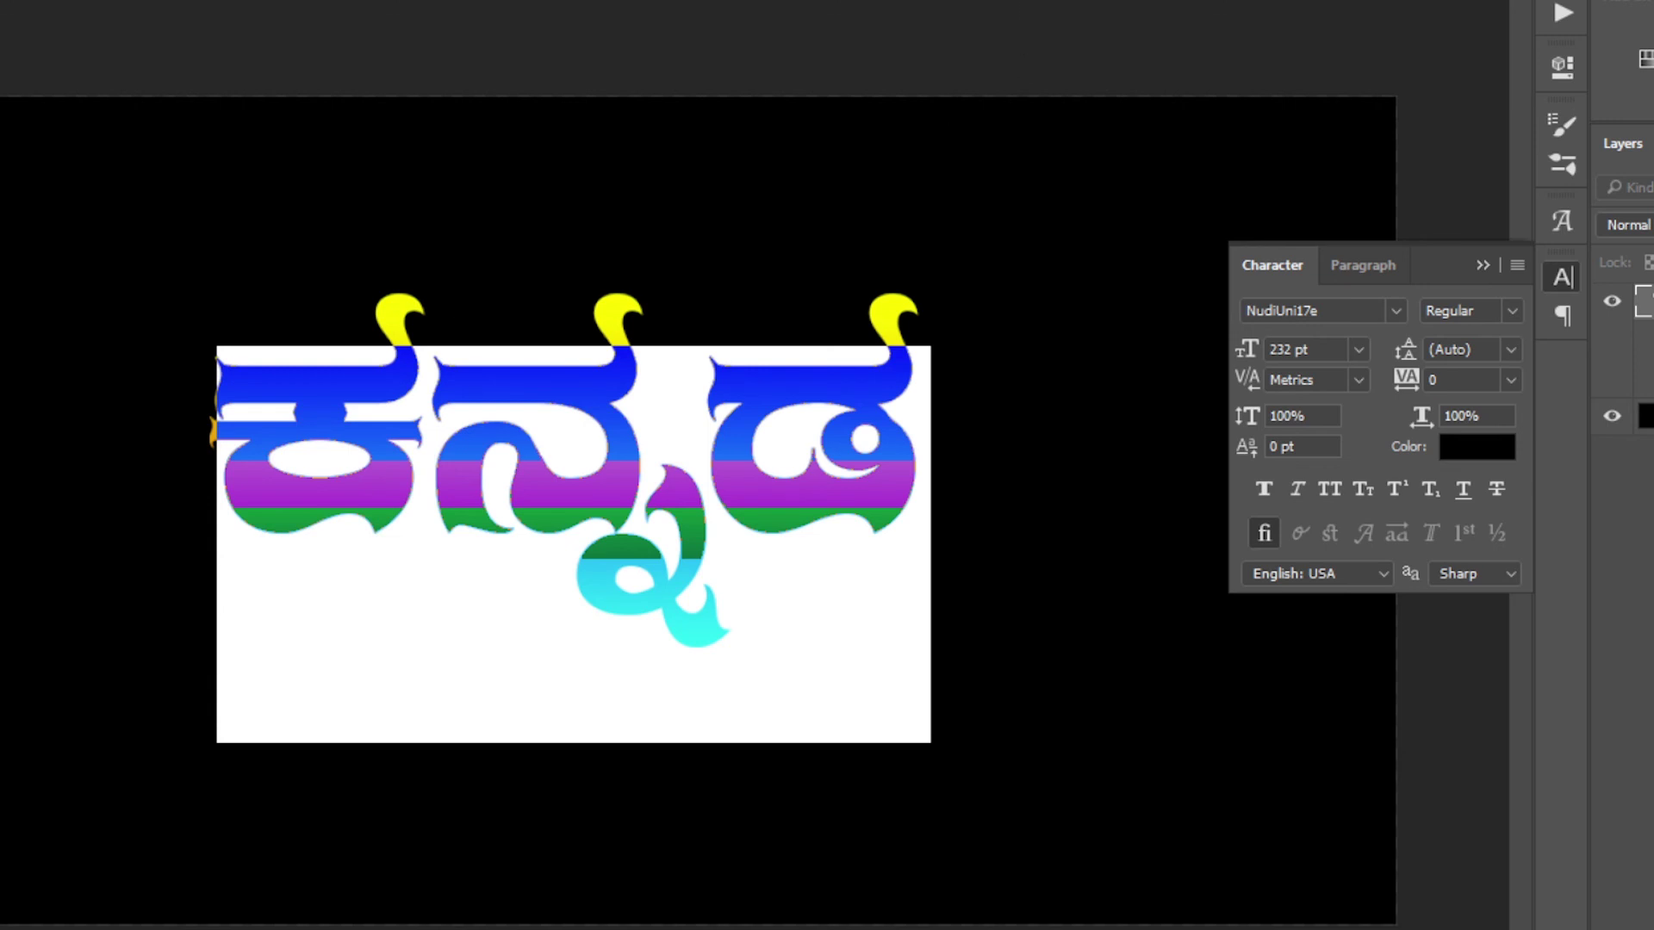
{"action": "key", "text": "ctrl+Return"}
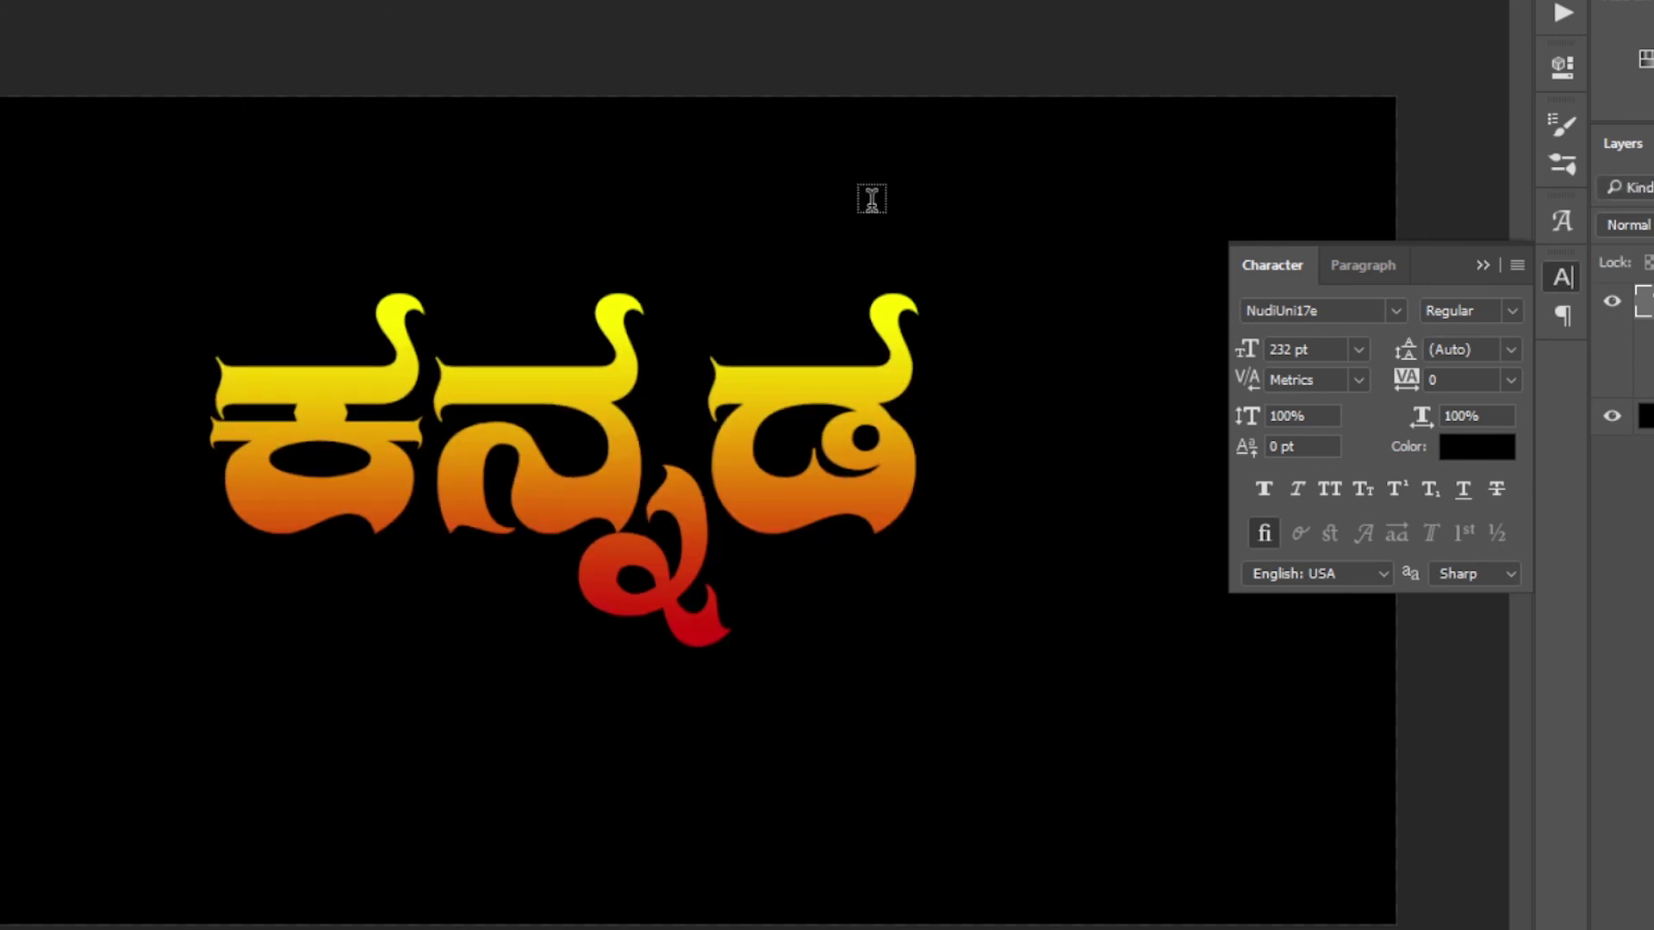